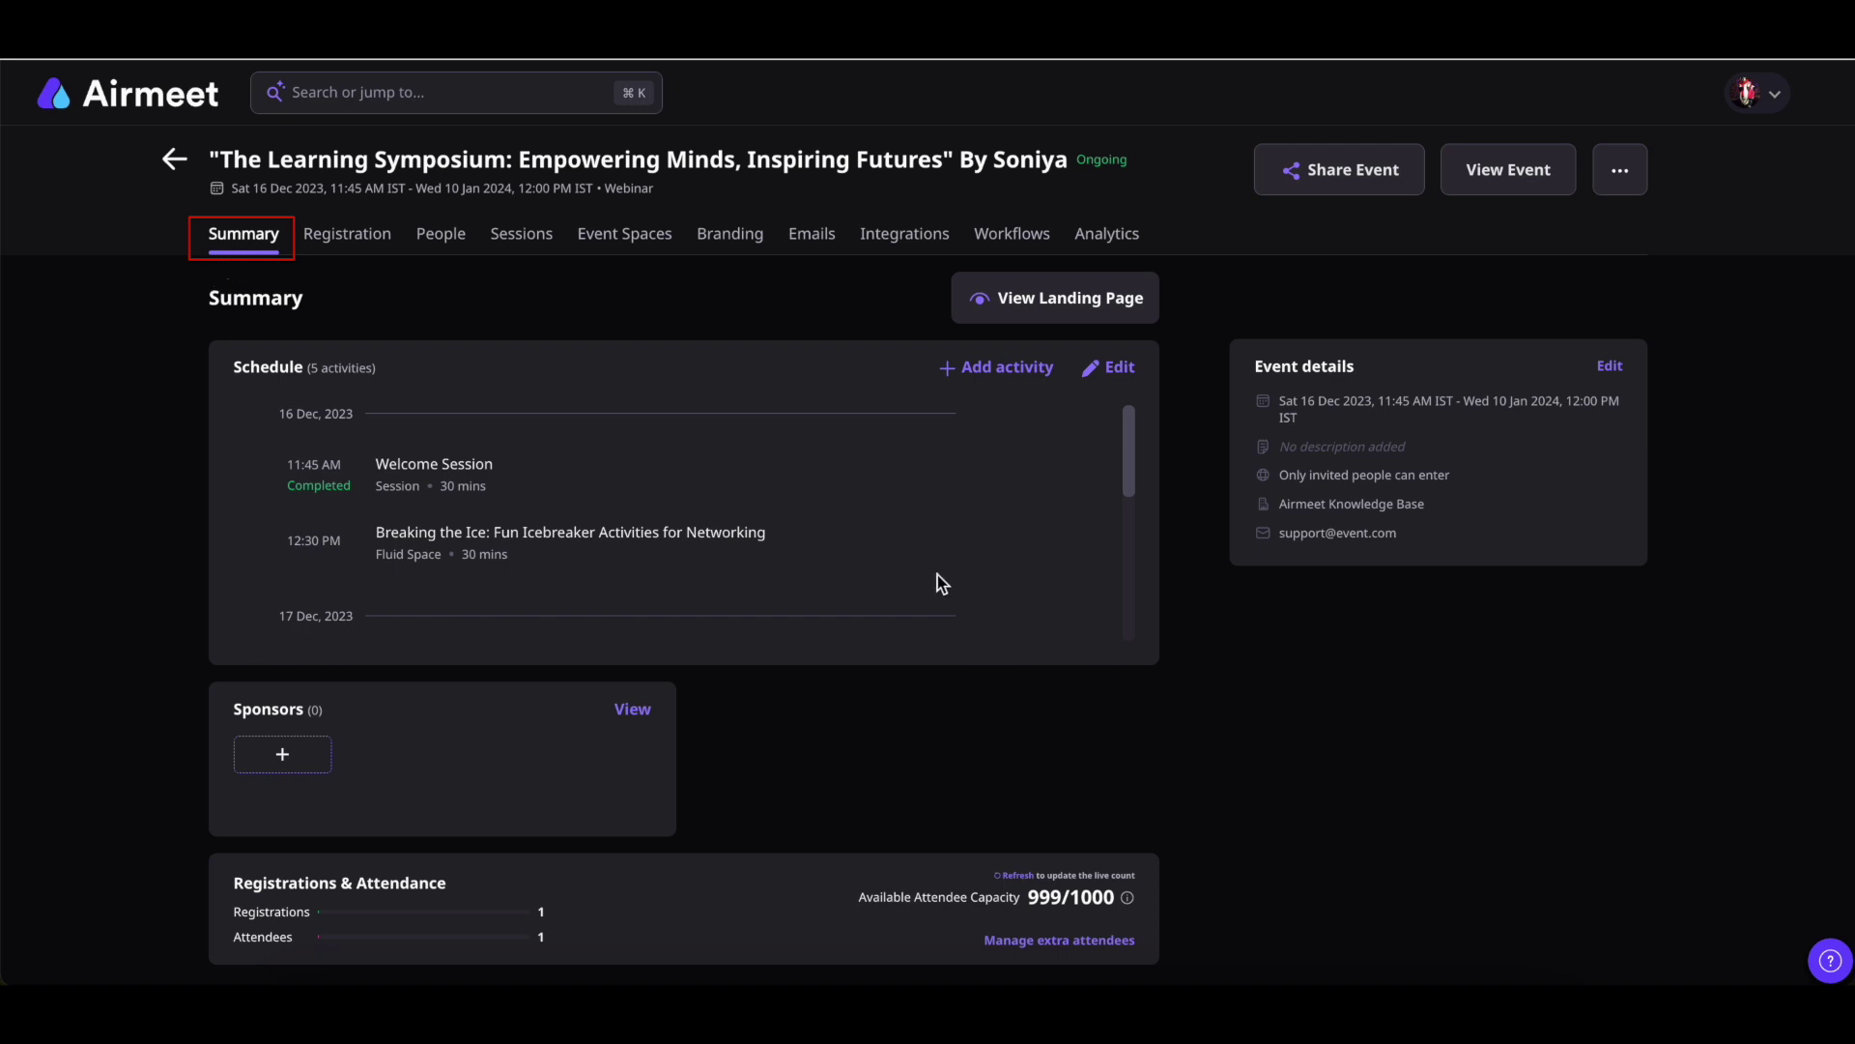
Review the event summary's schedule and customization options, and re-save the event details as they are.
scroll(937, 577, down, 1)
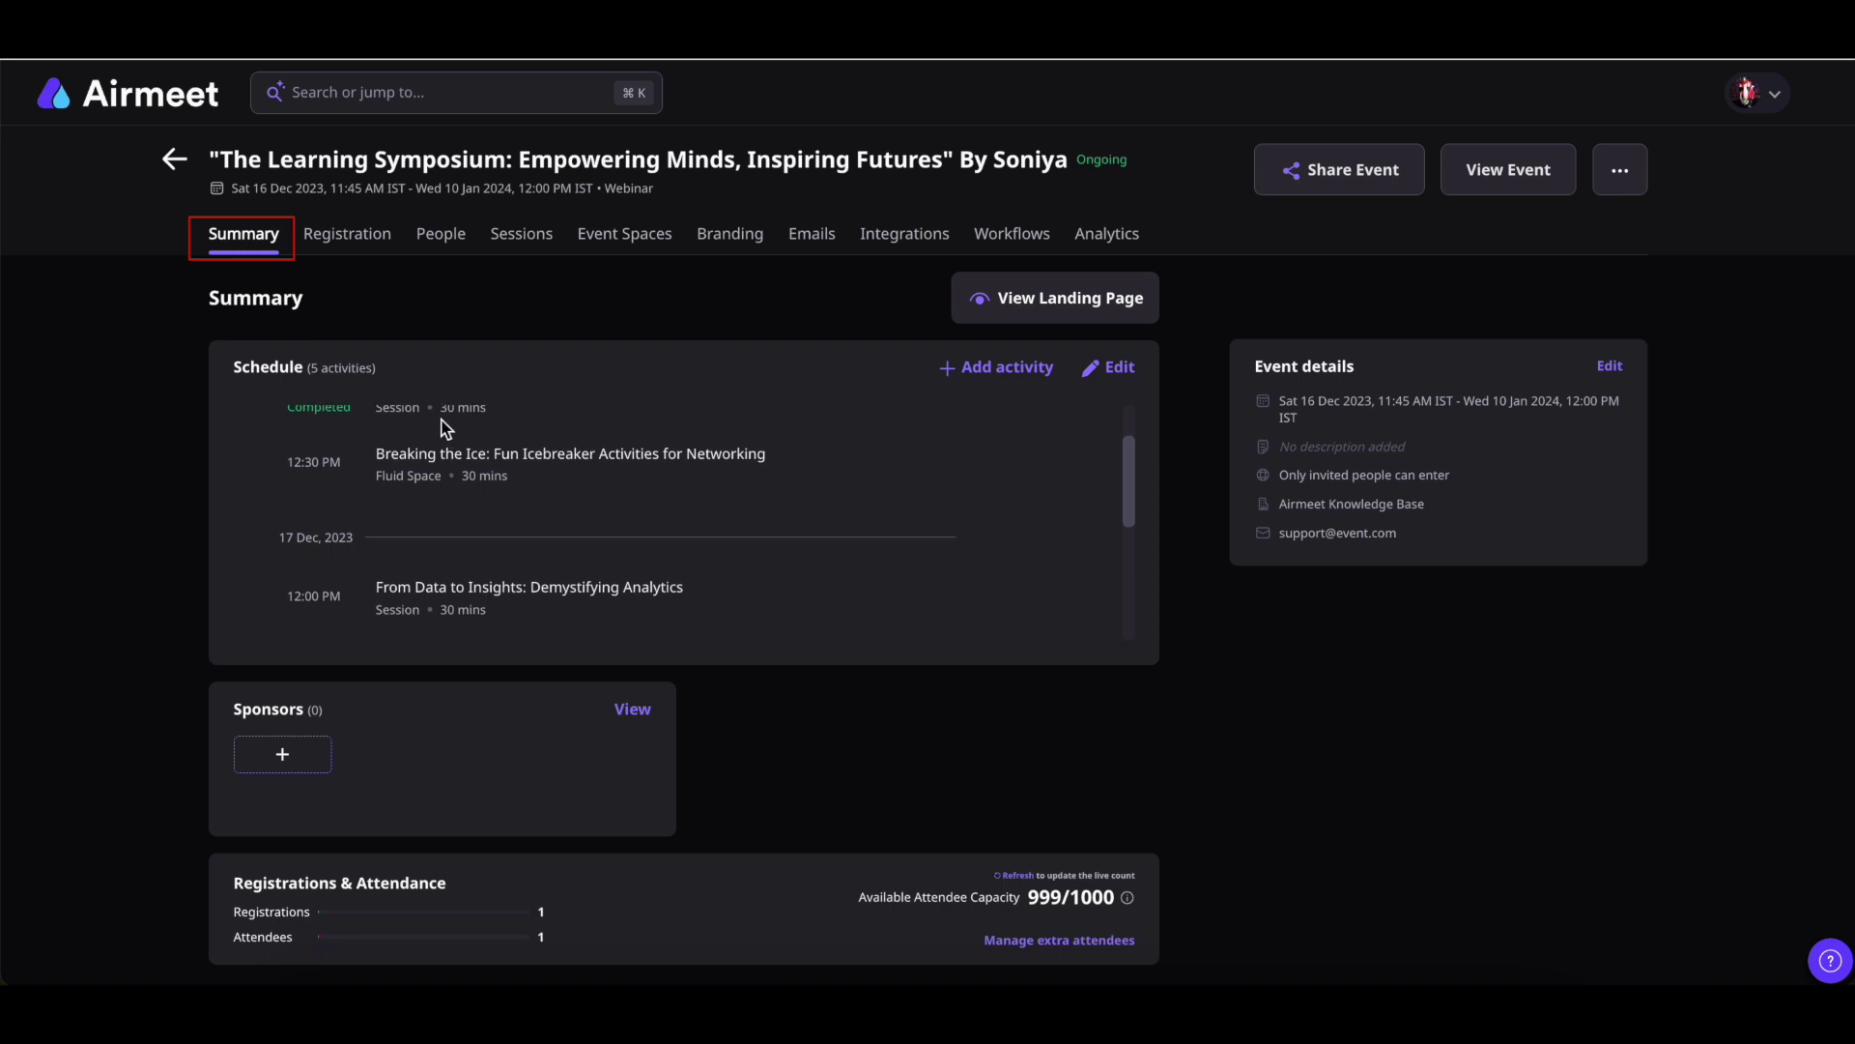
scroll(236, 738, down, 3)
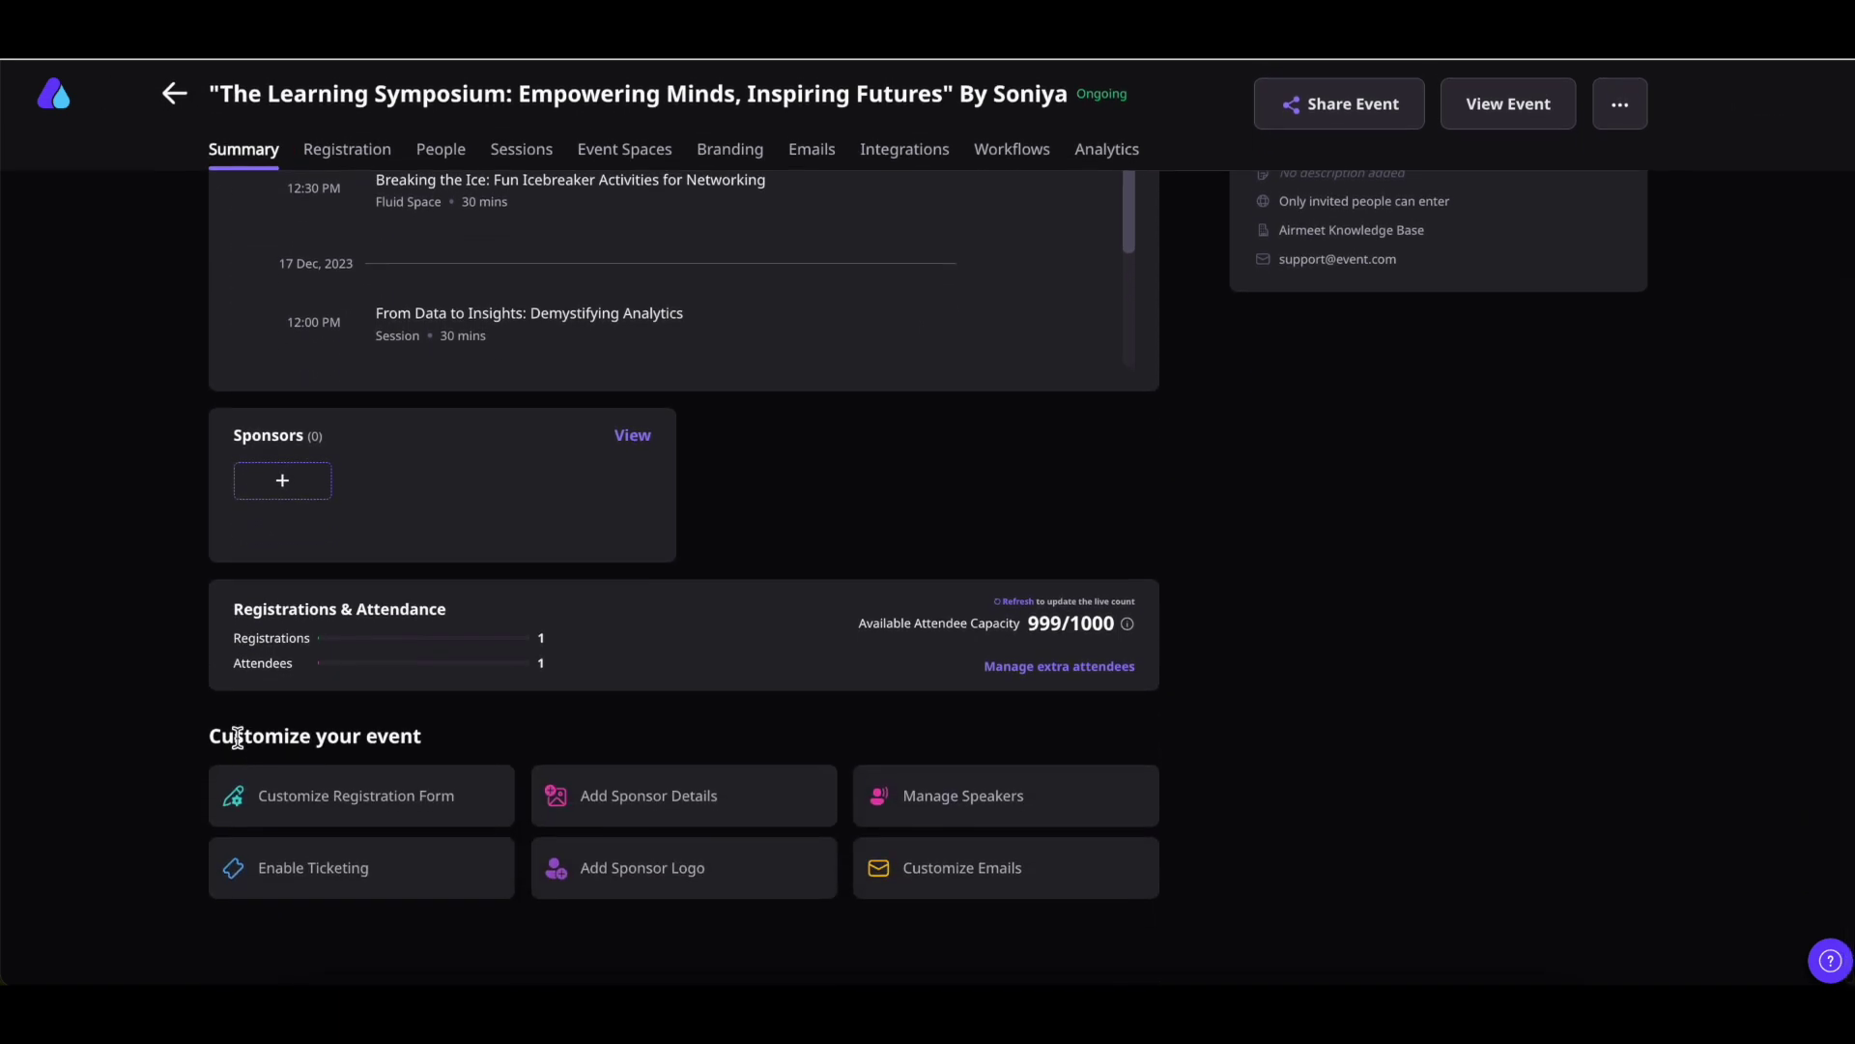
scroll(235, 739, up, 3)
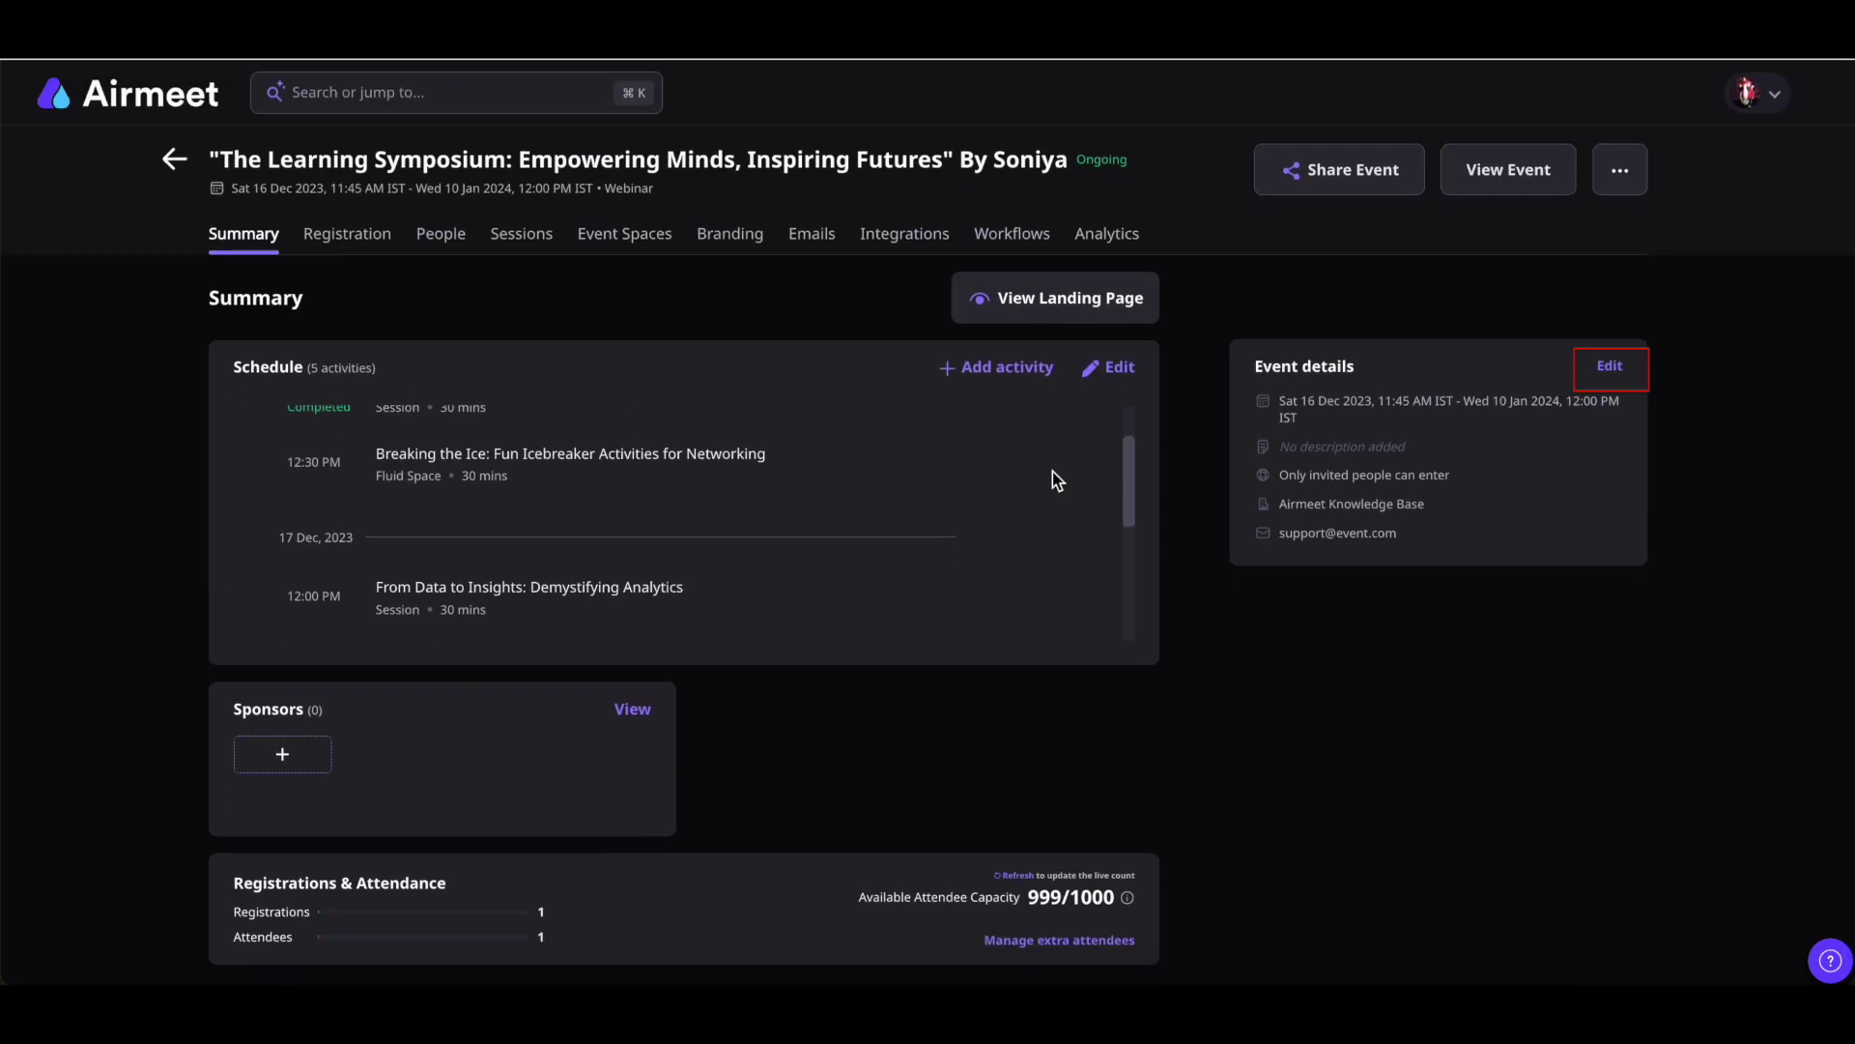
click(1624, 370)
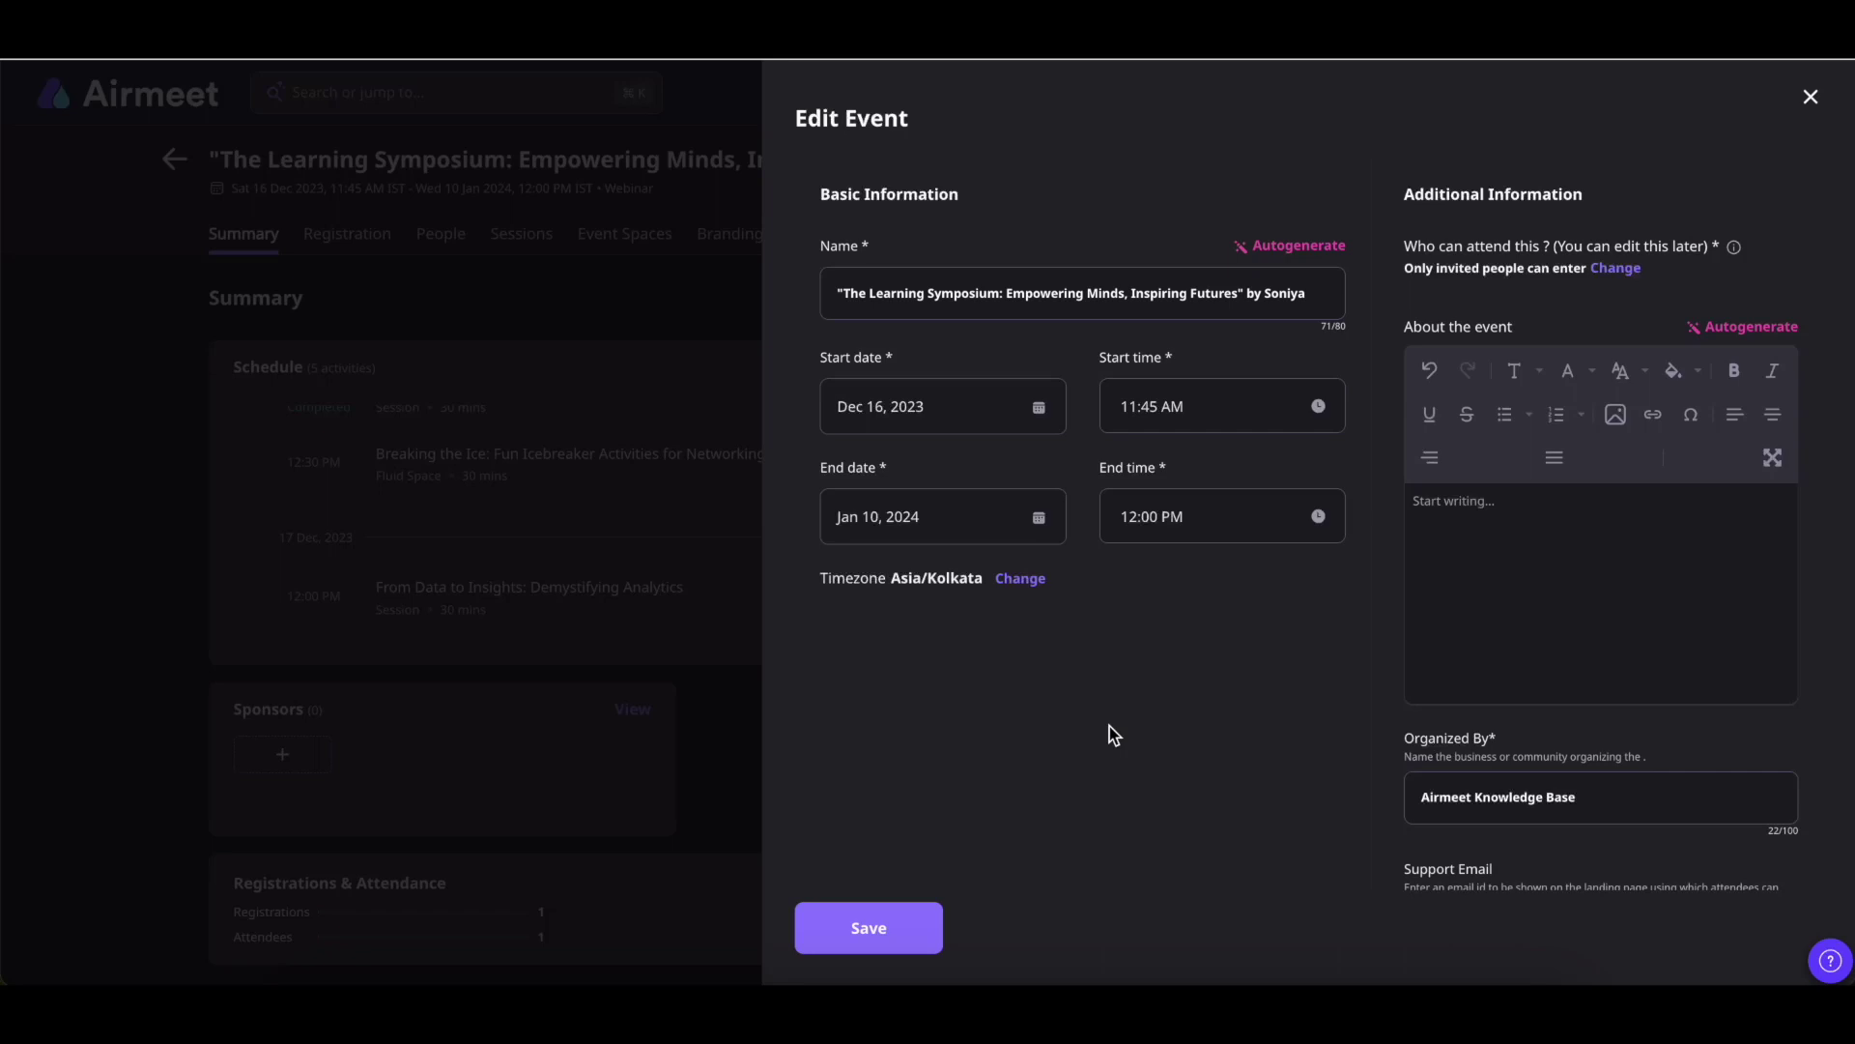
click(875, 926)
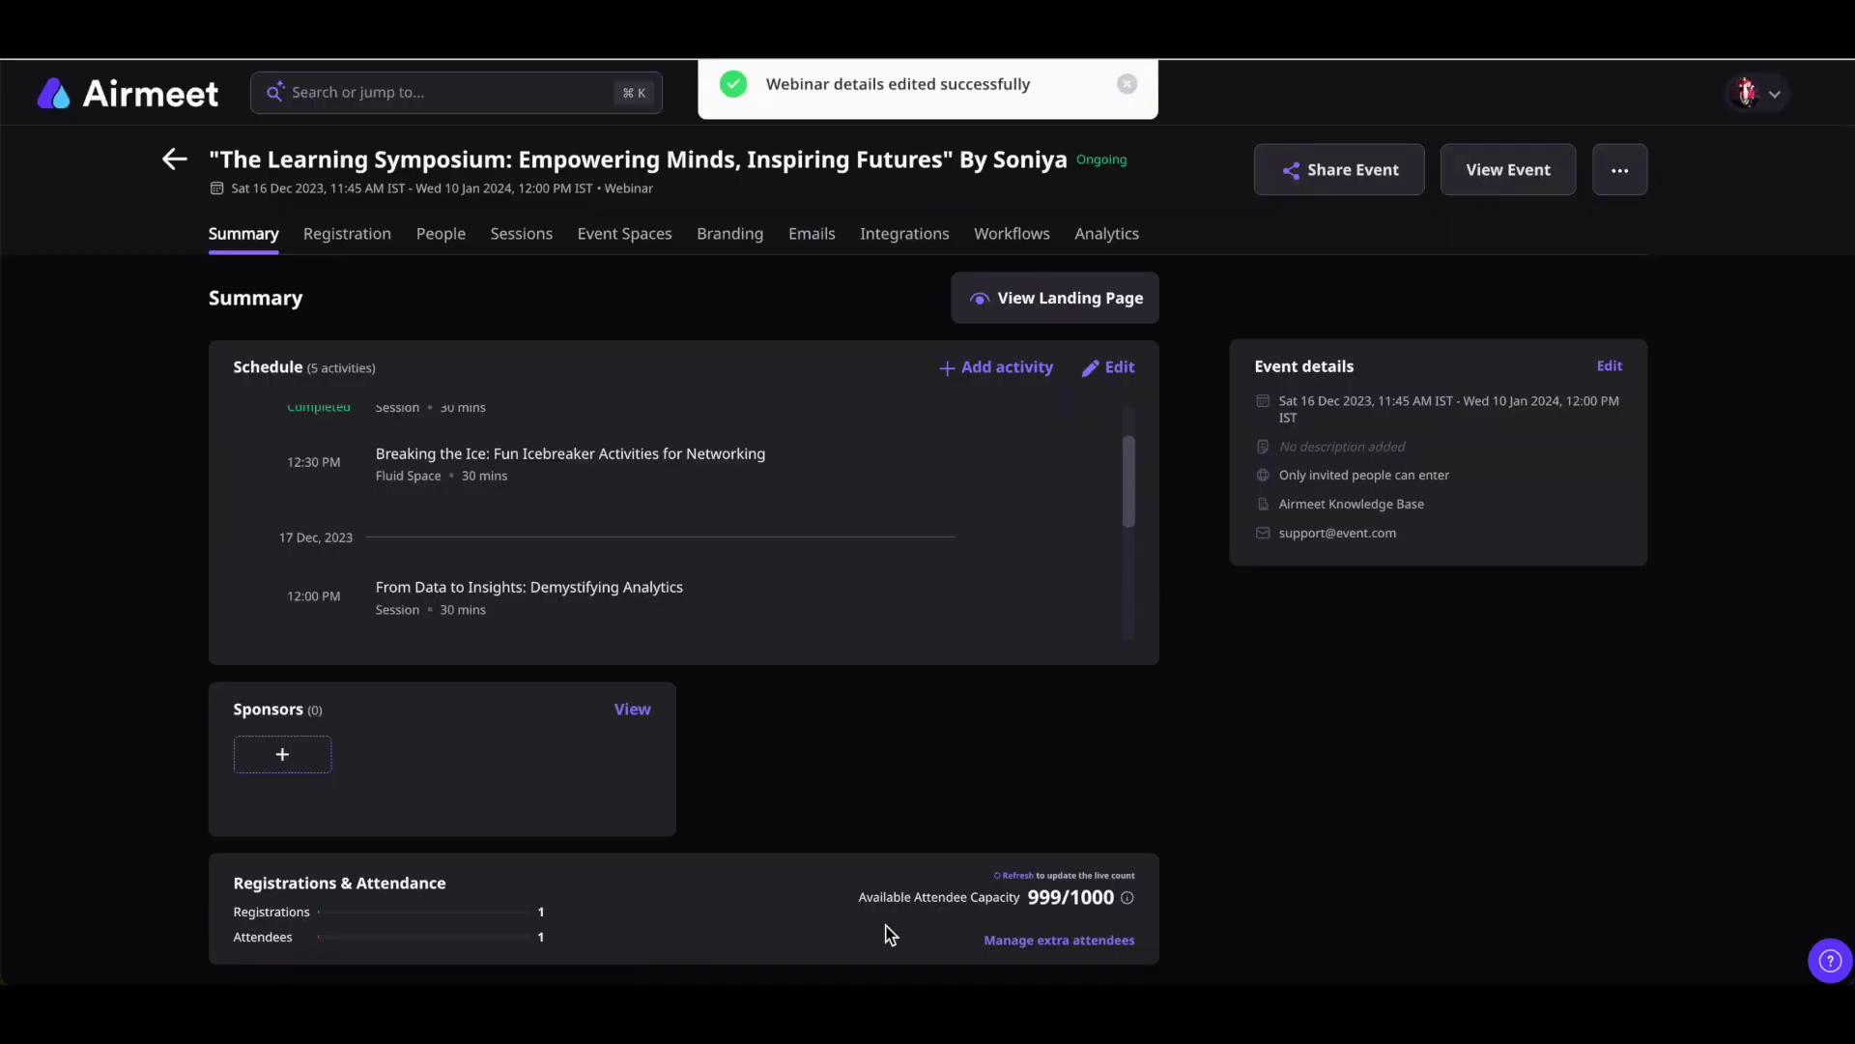
Review the event entry options in the registration settings, including entry via unique link and invited people only, without saving.
click(348, 237)
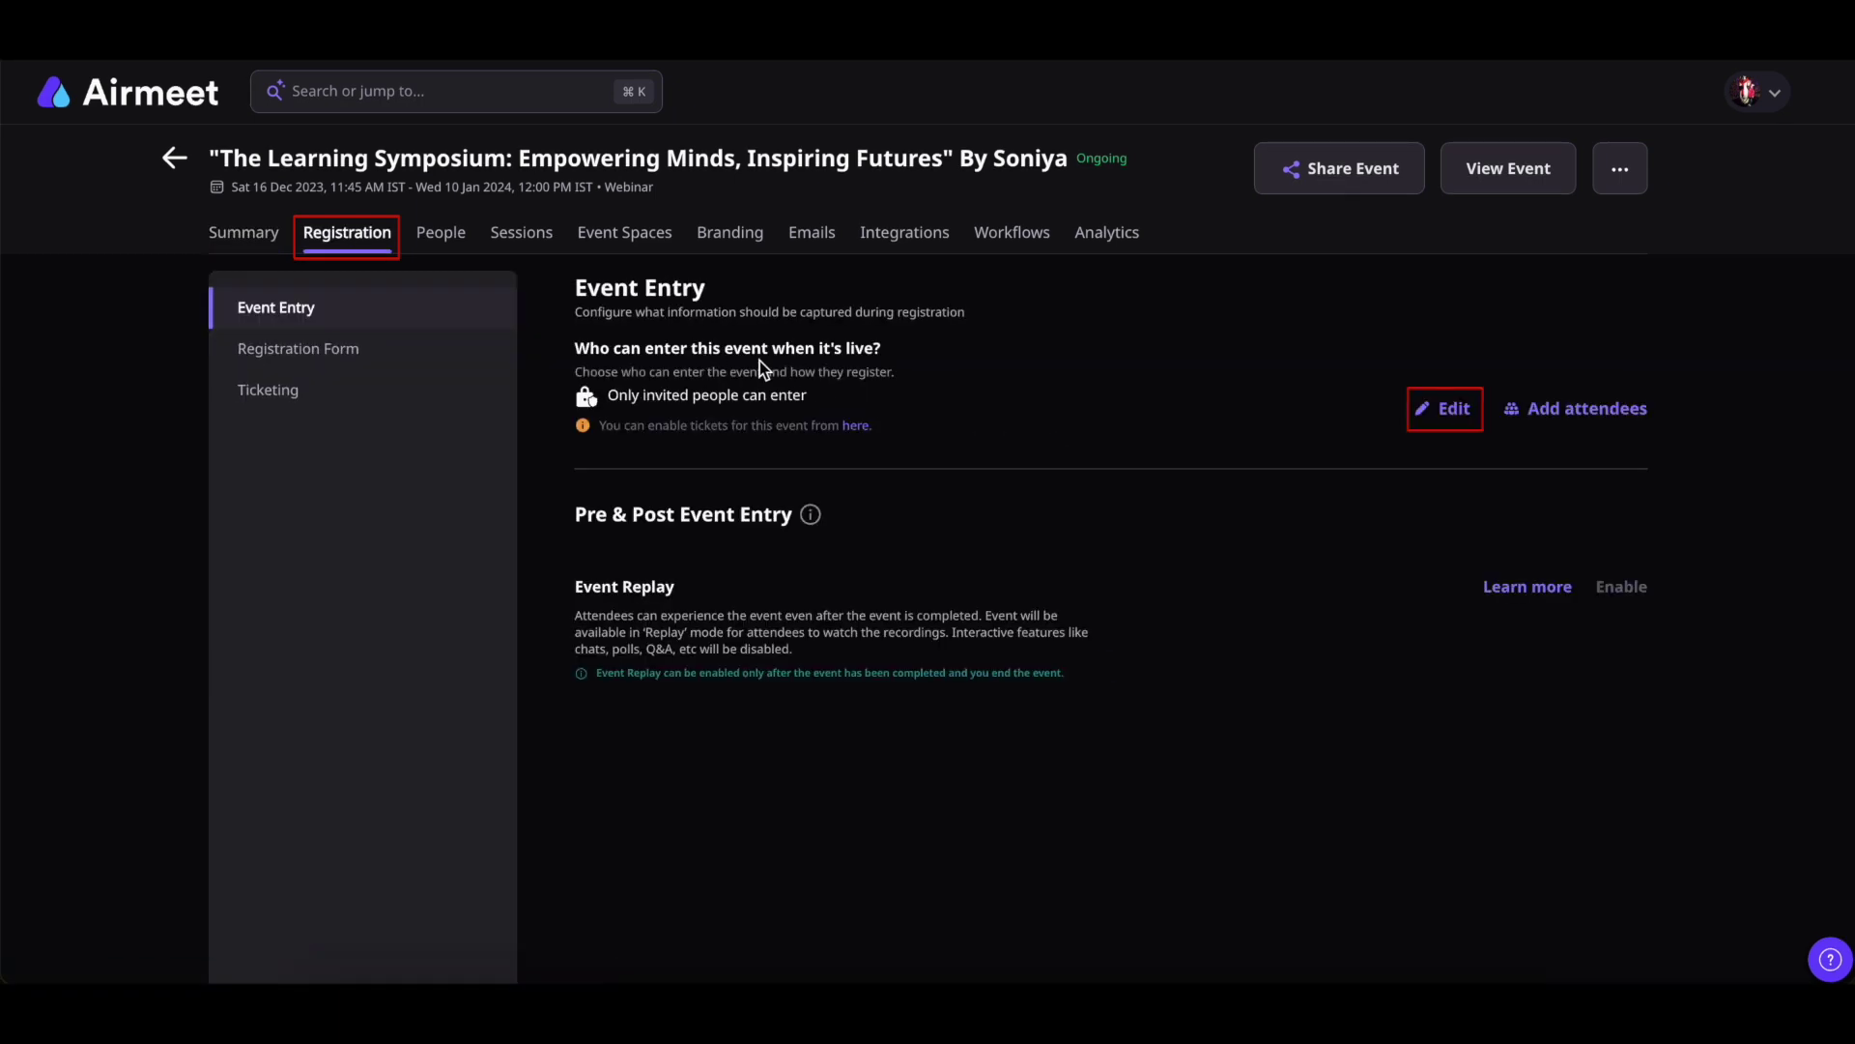
click(1475, 415)
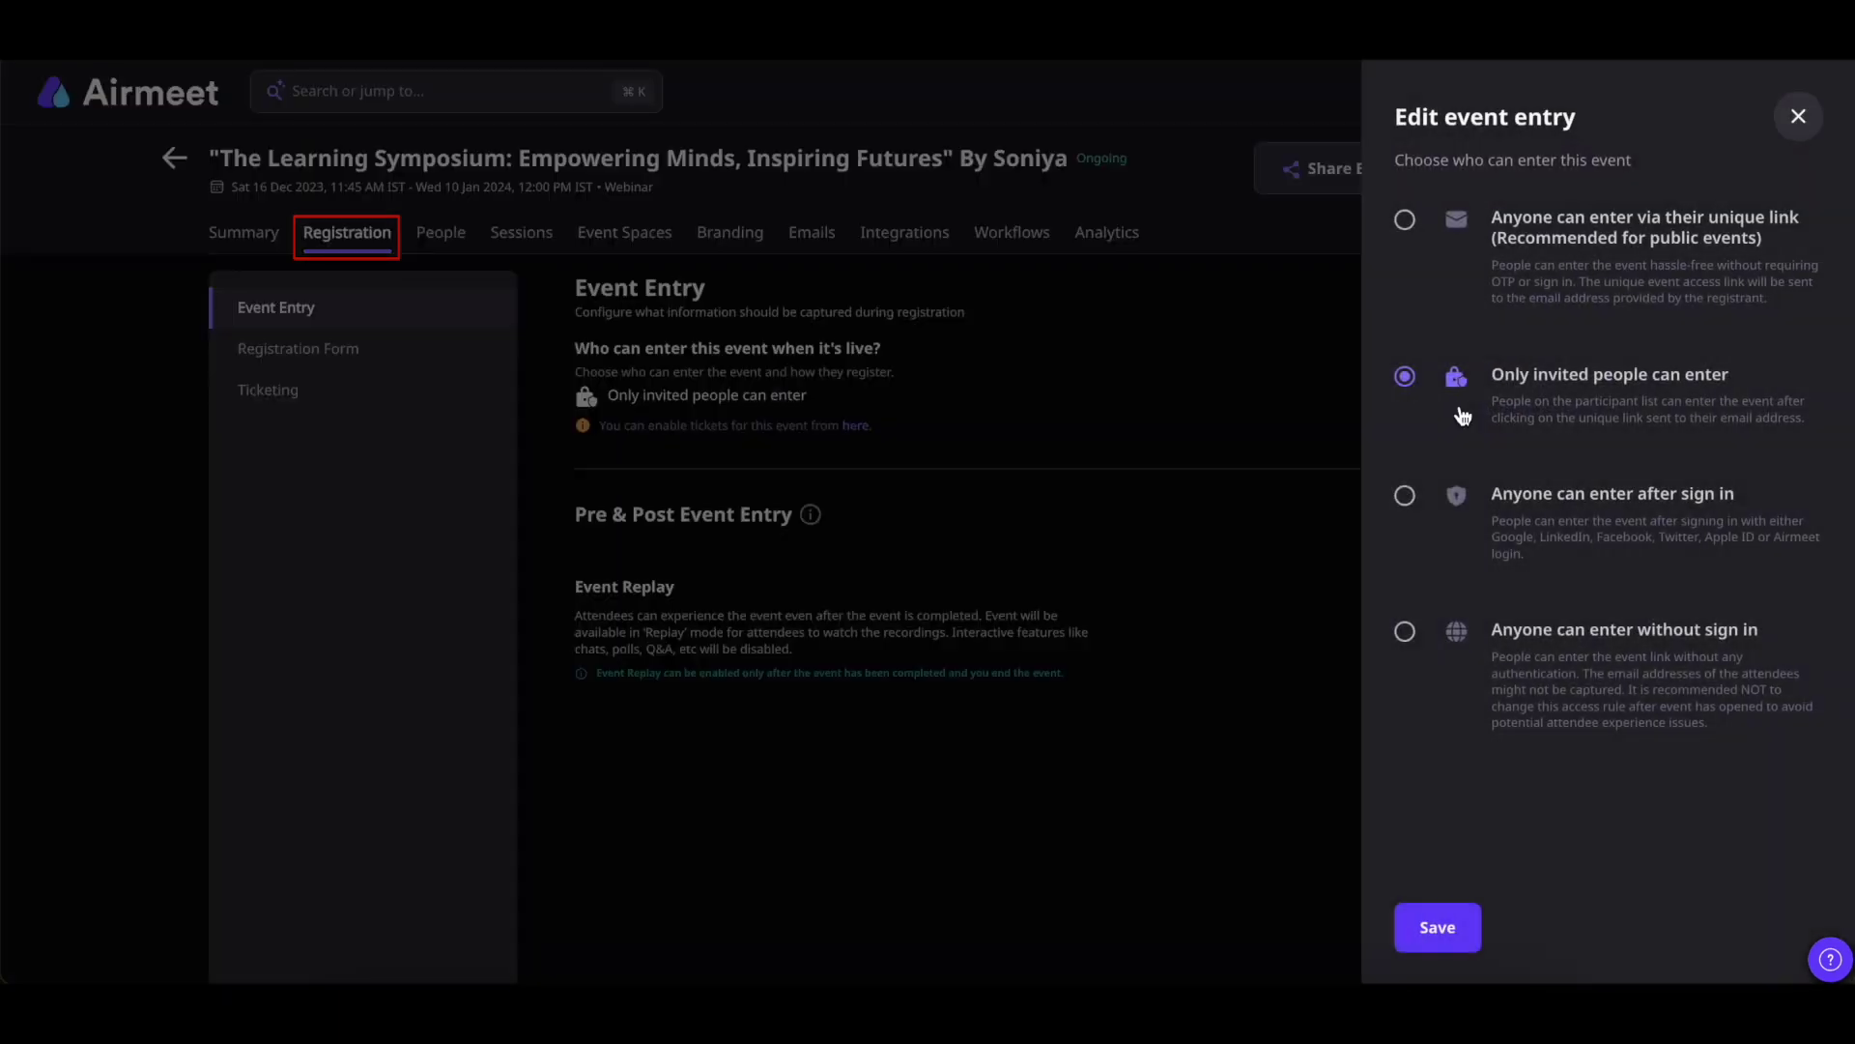
click(1404, 220)
click(1404, 380)
click(1799, 116)
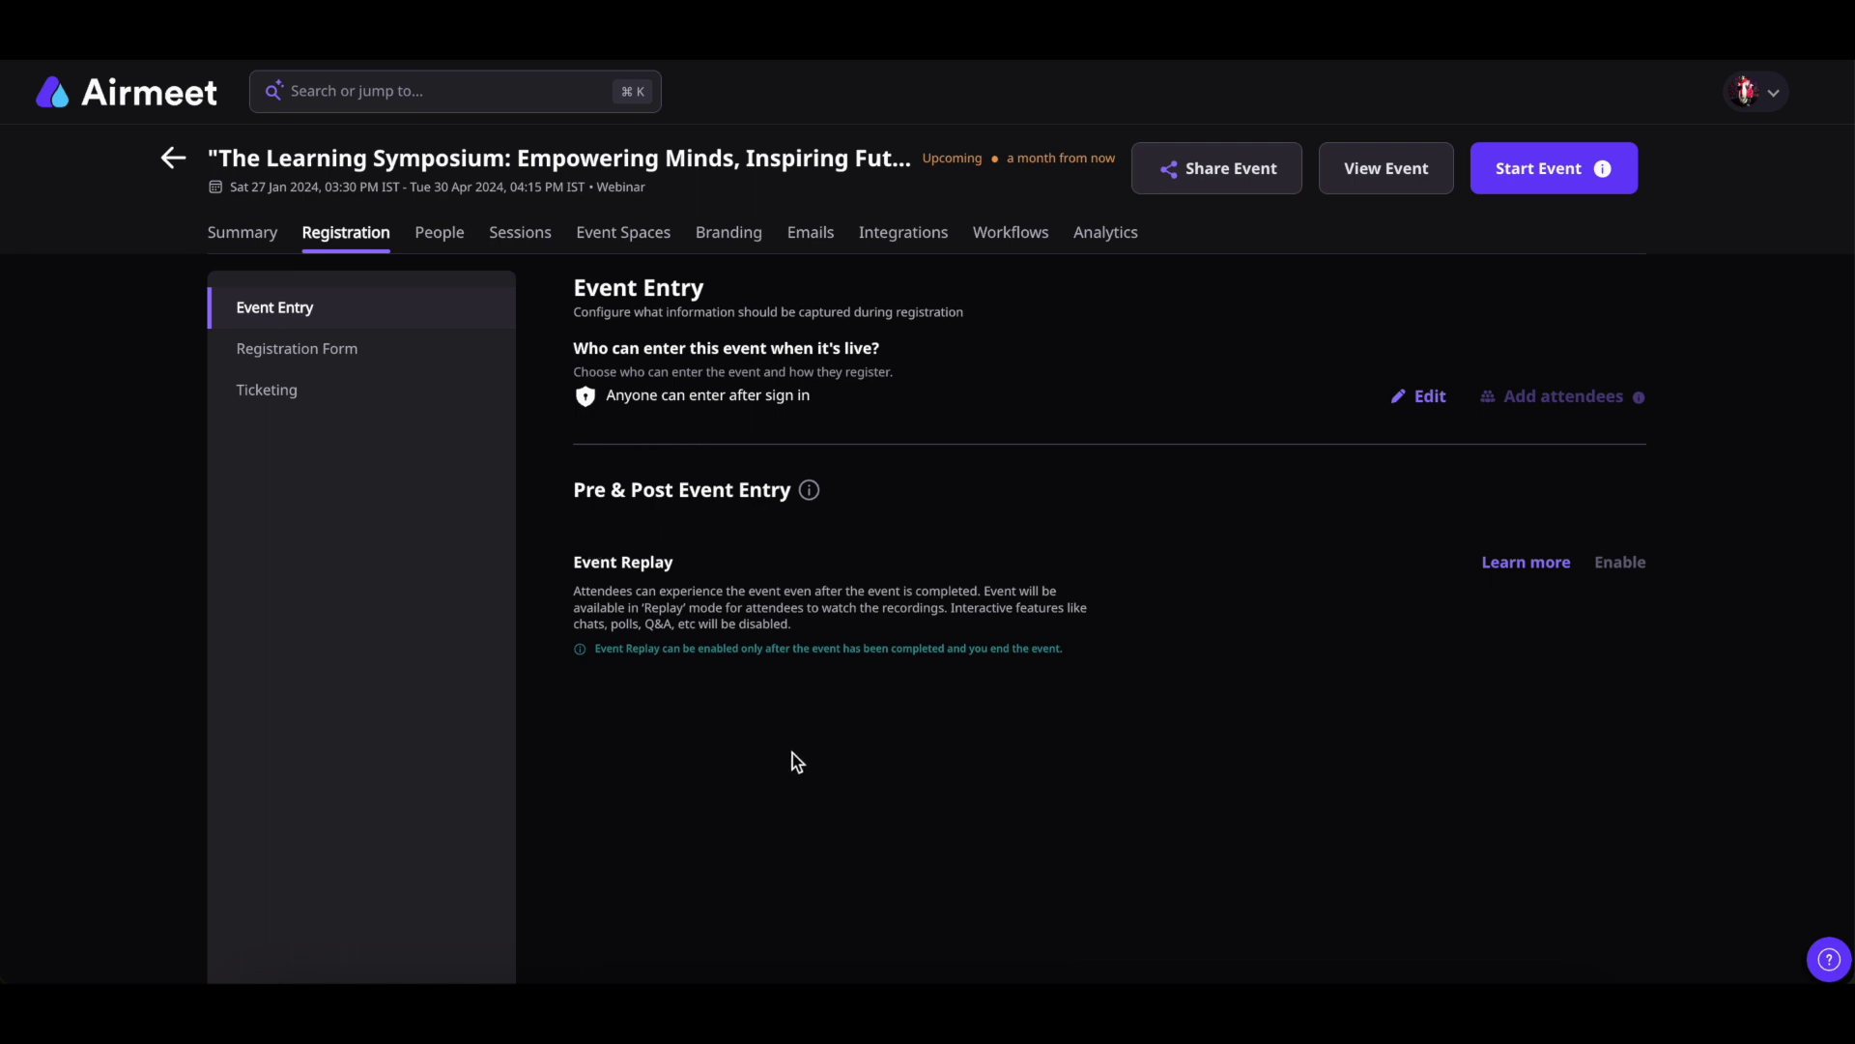
Examine the customizable fields and attendee card options of the registration form, leaving them unsaved.
click(379, 354)
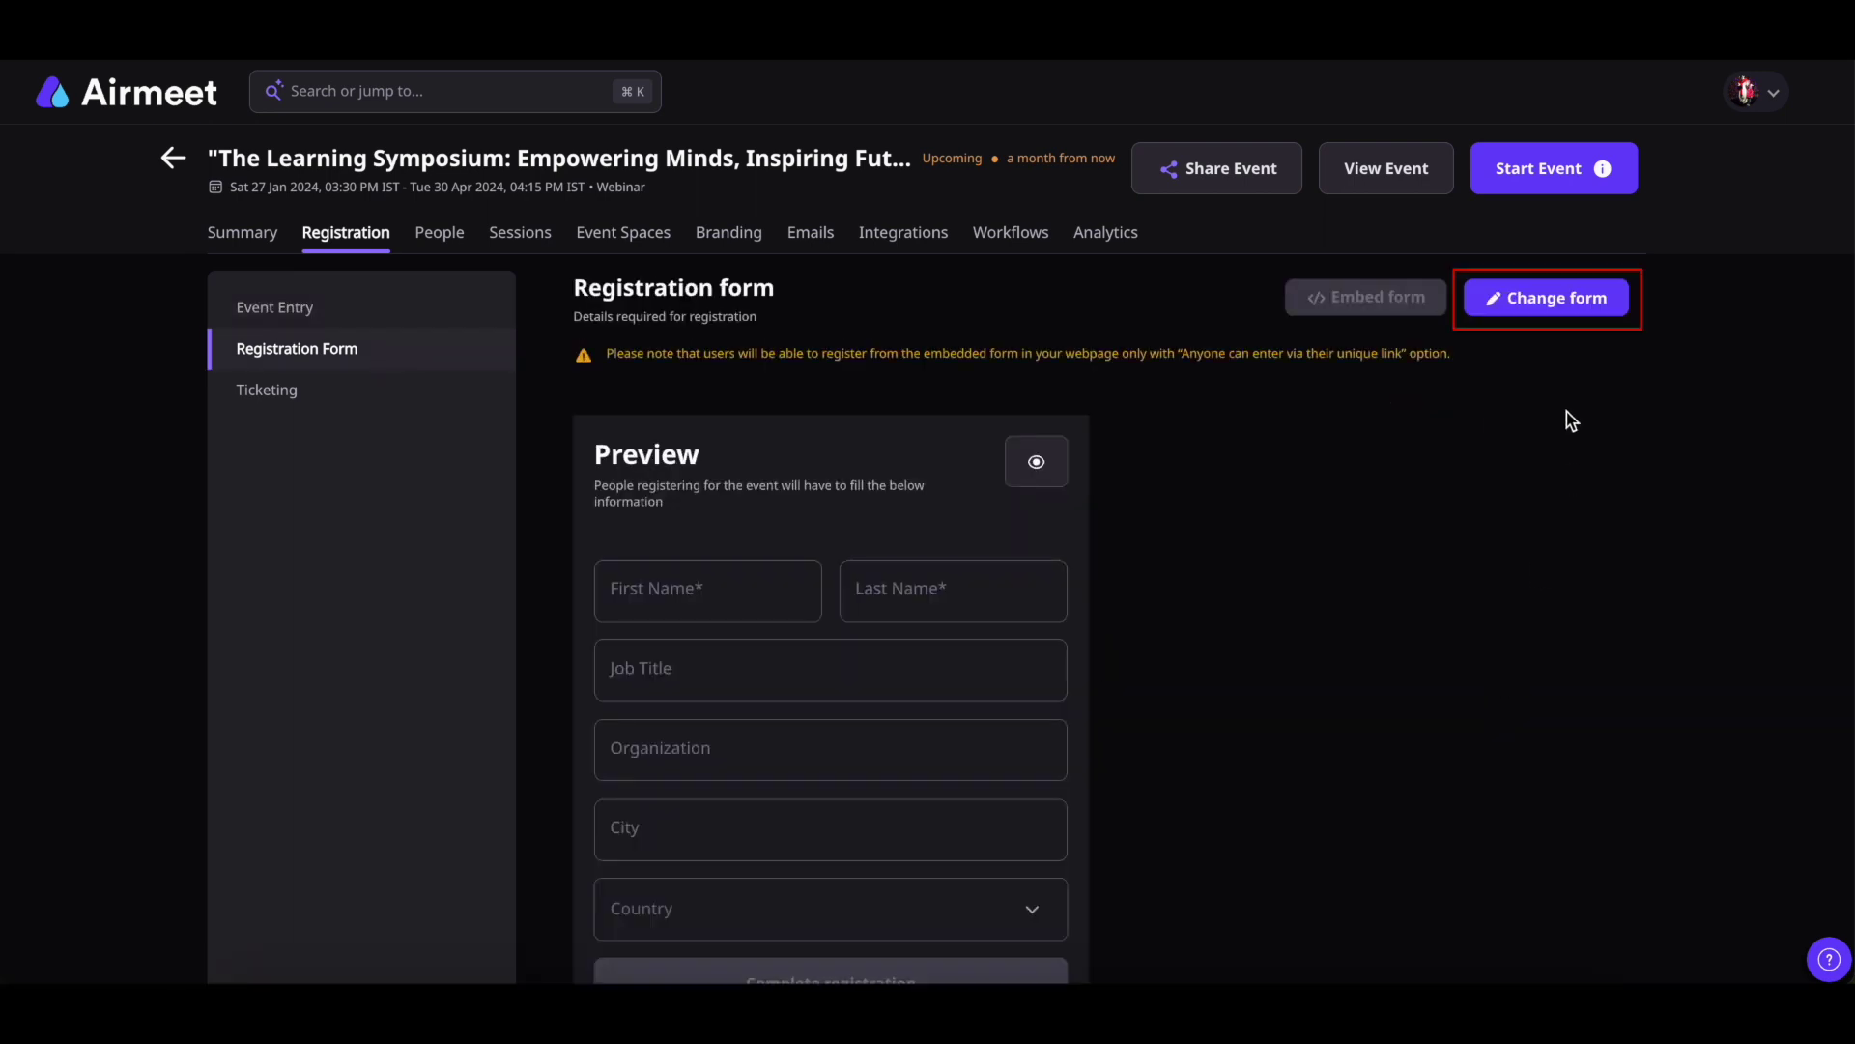
click(1537, 311)
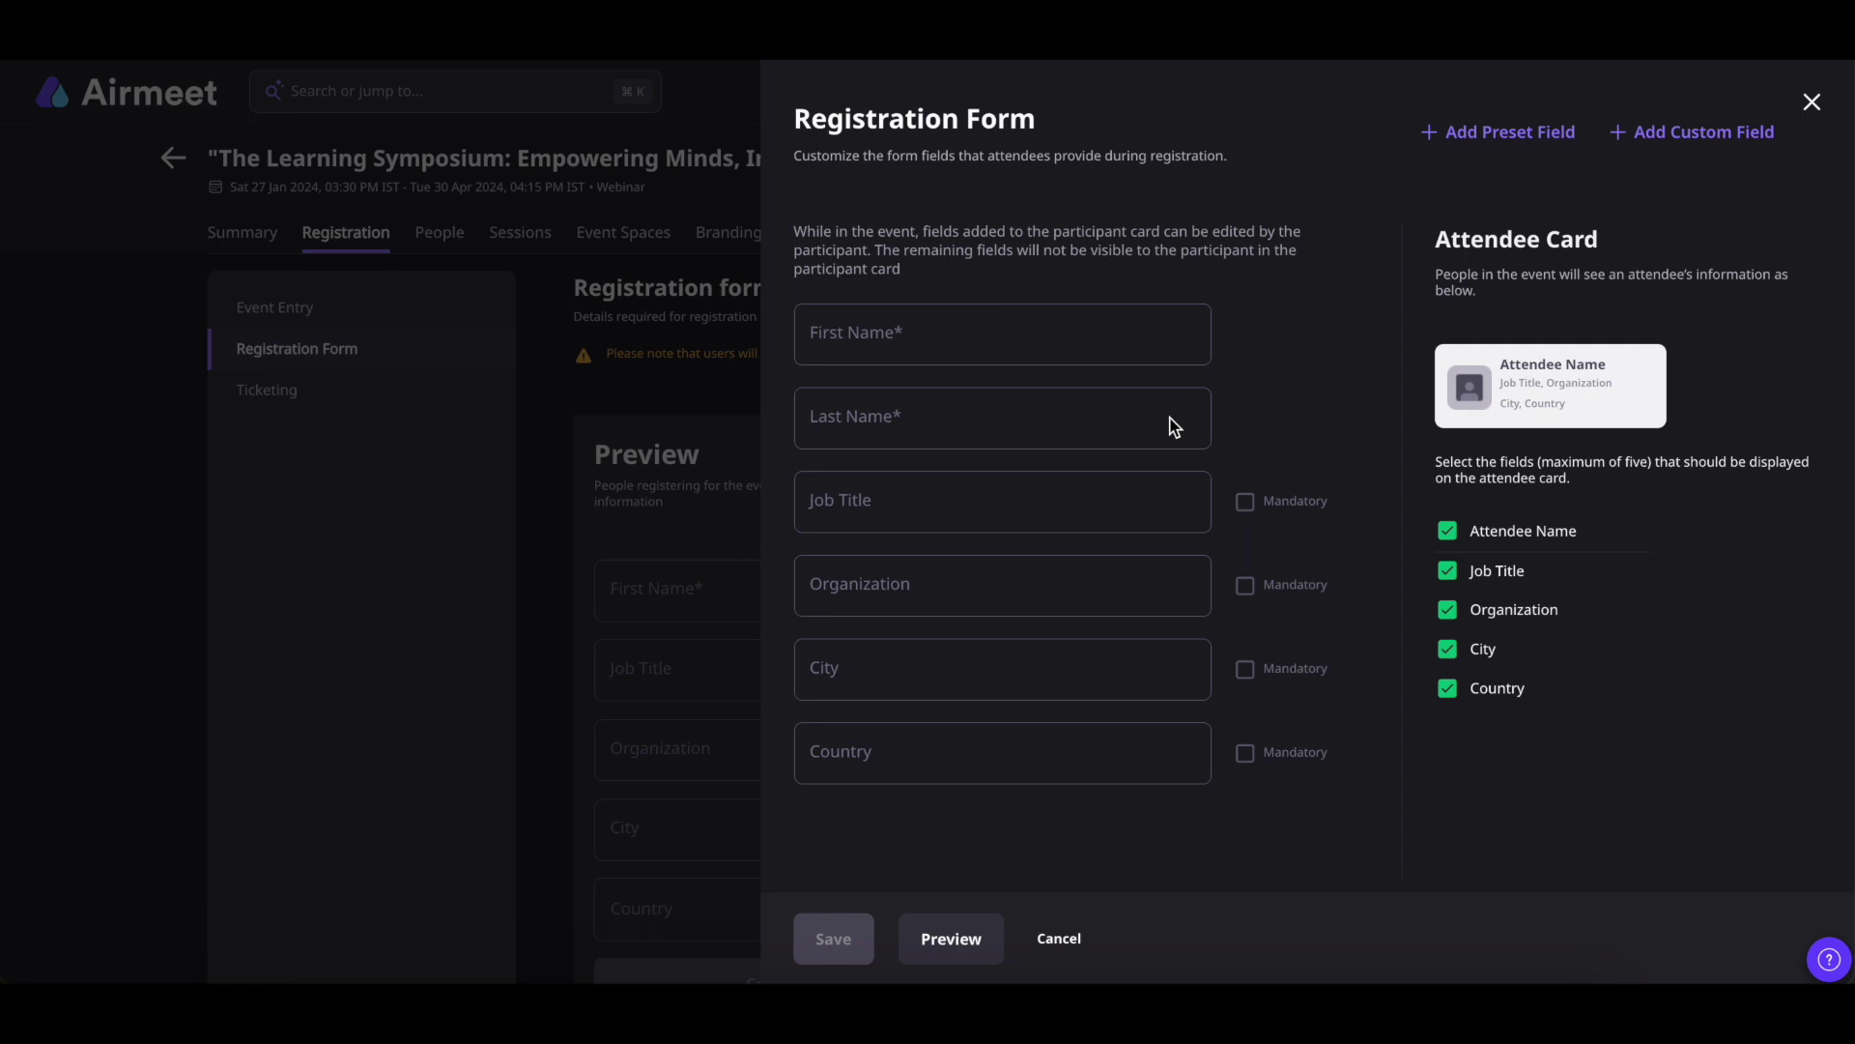
key(Escape)
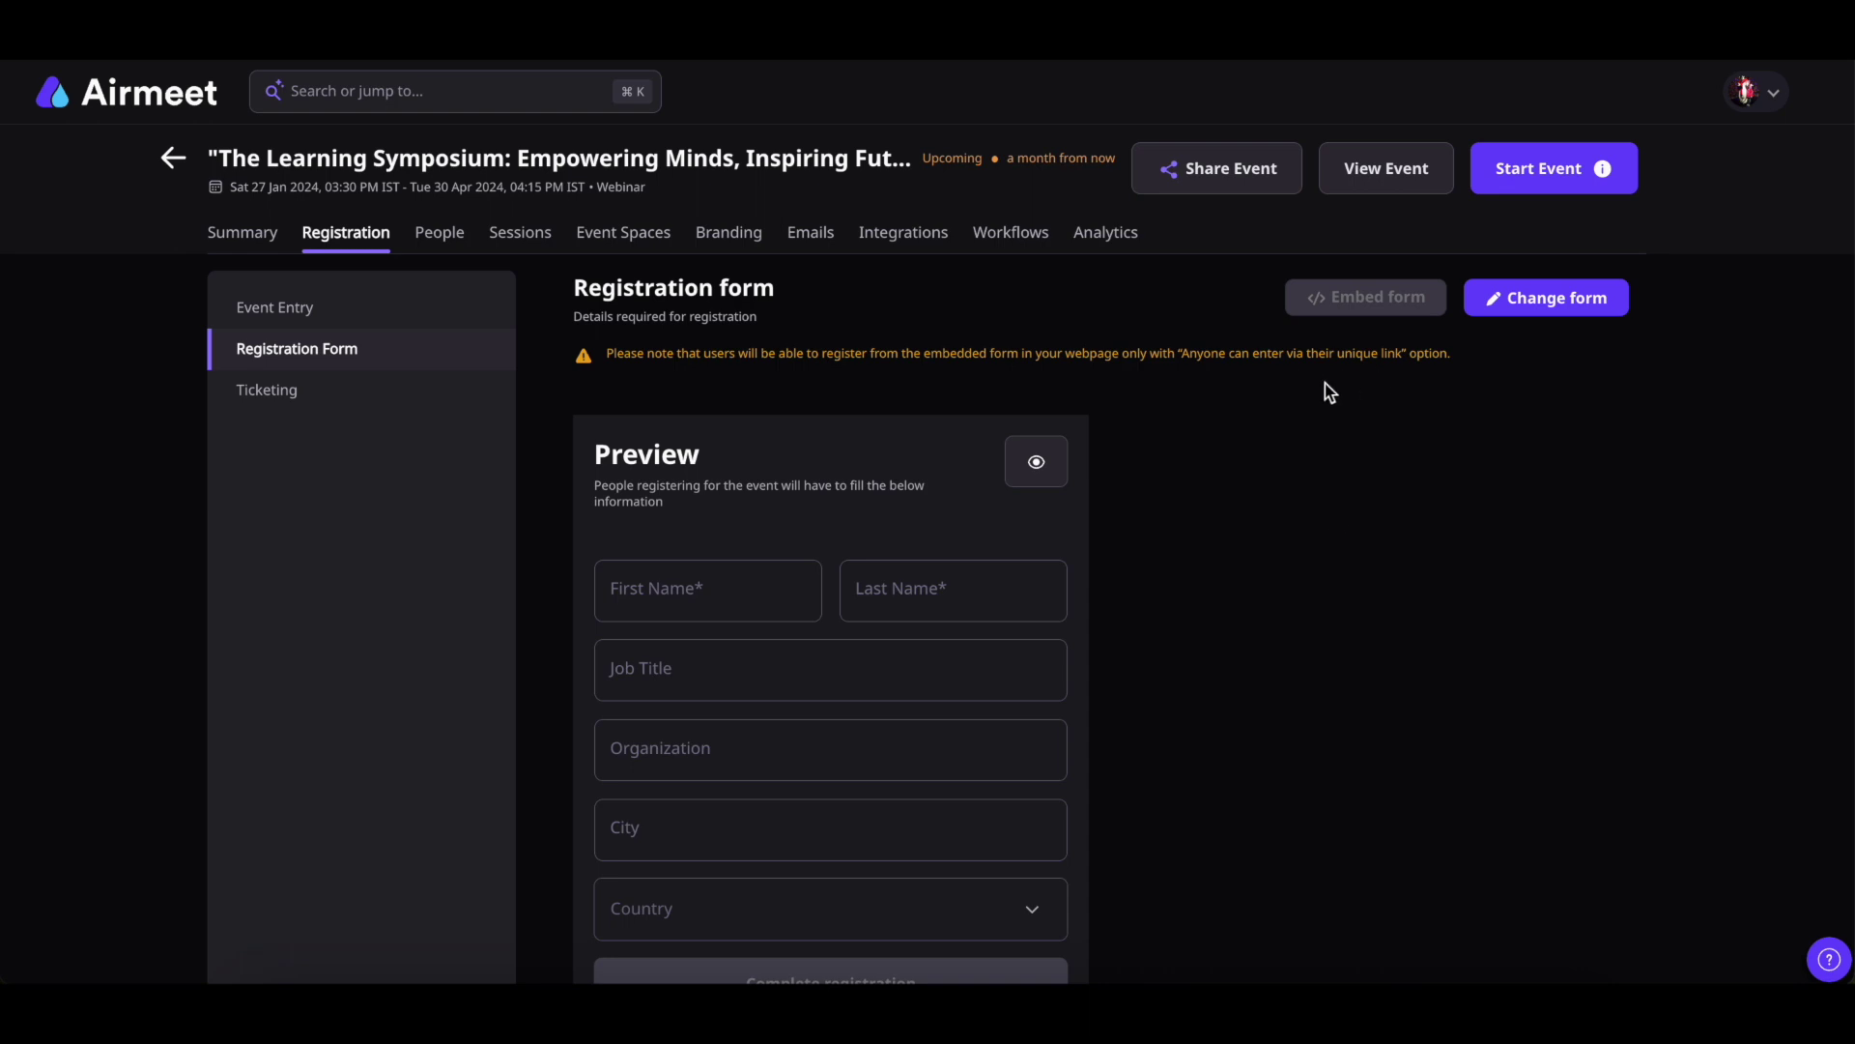
Examine the new ticket form in the event's ticketing settings without saving a ticket, and view the coupons.
click(308, 398)
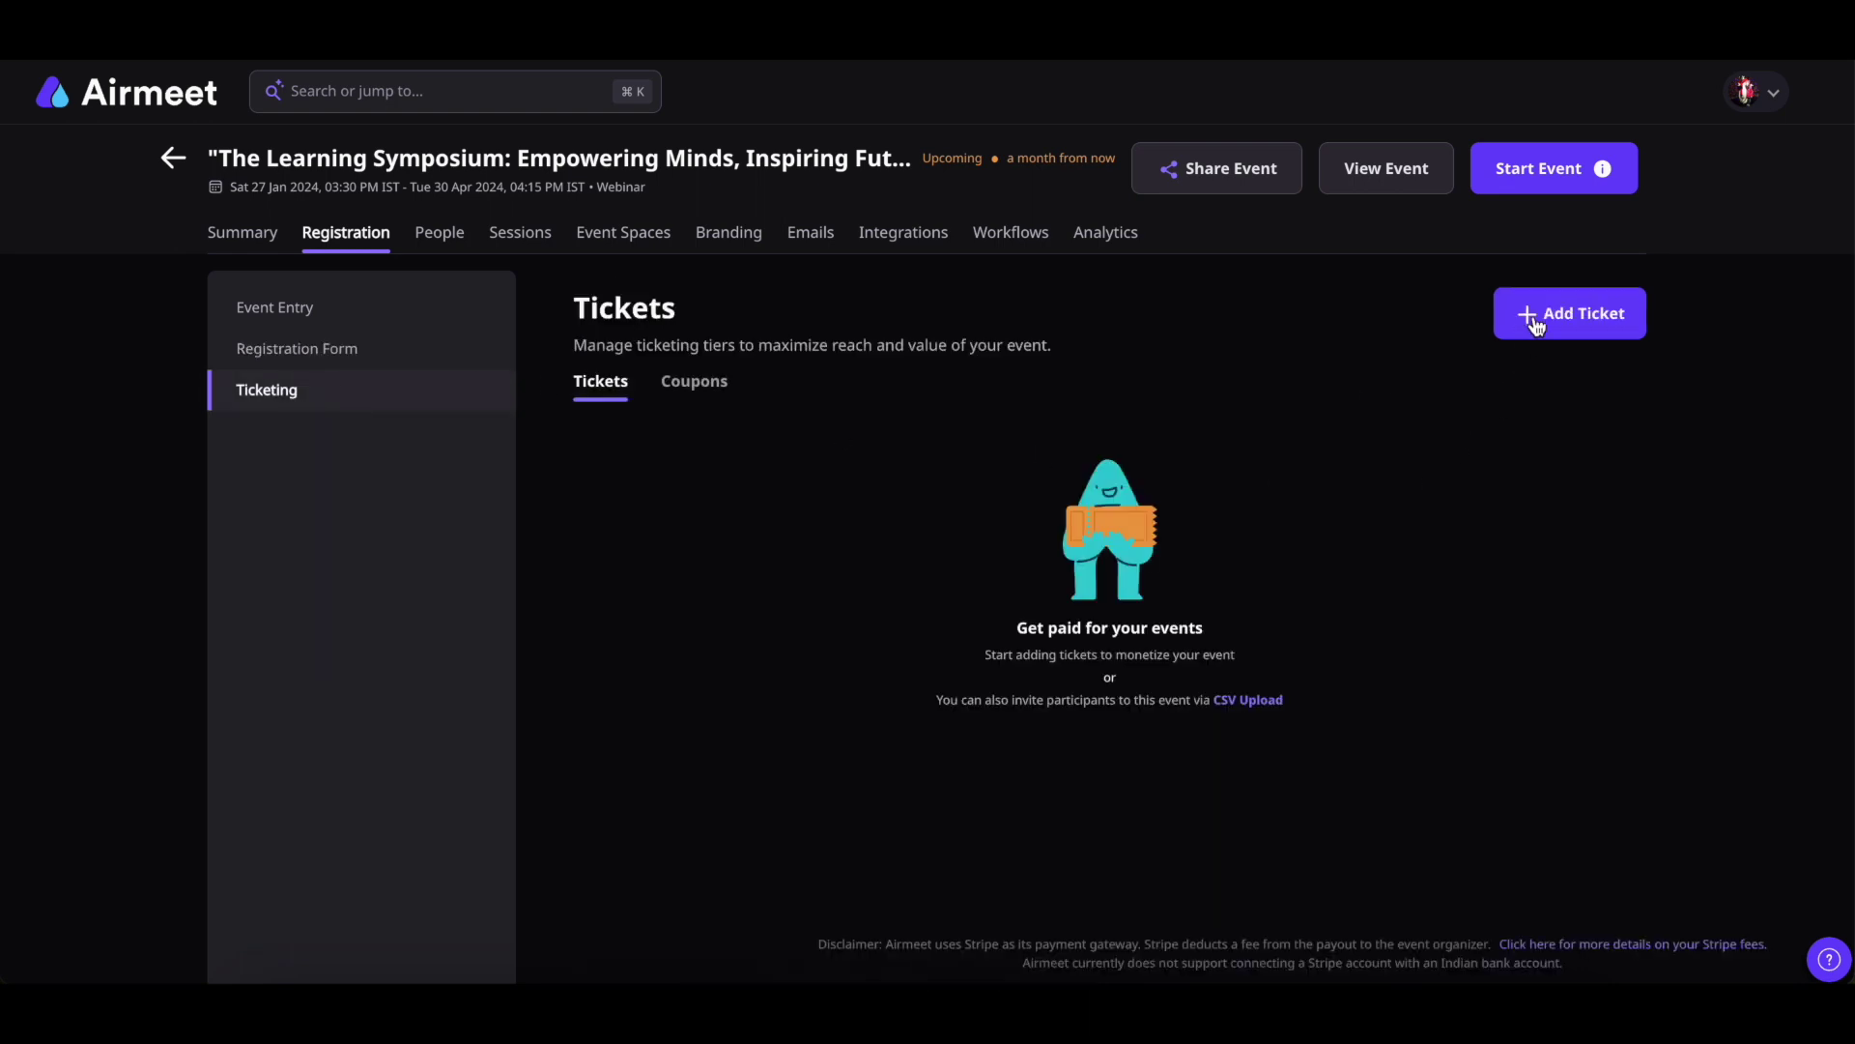
click(1537, 323)
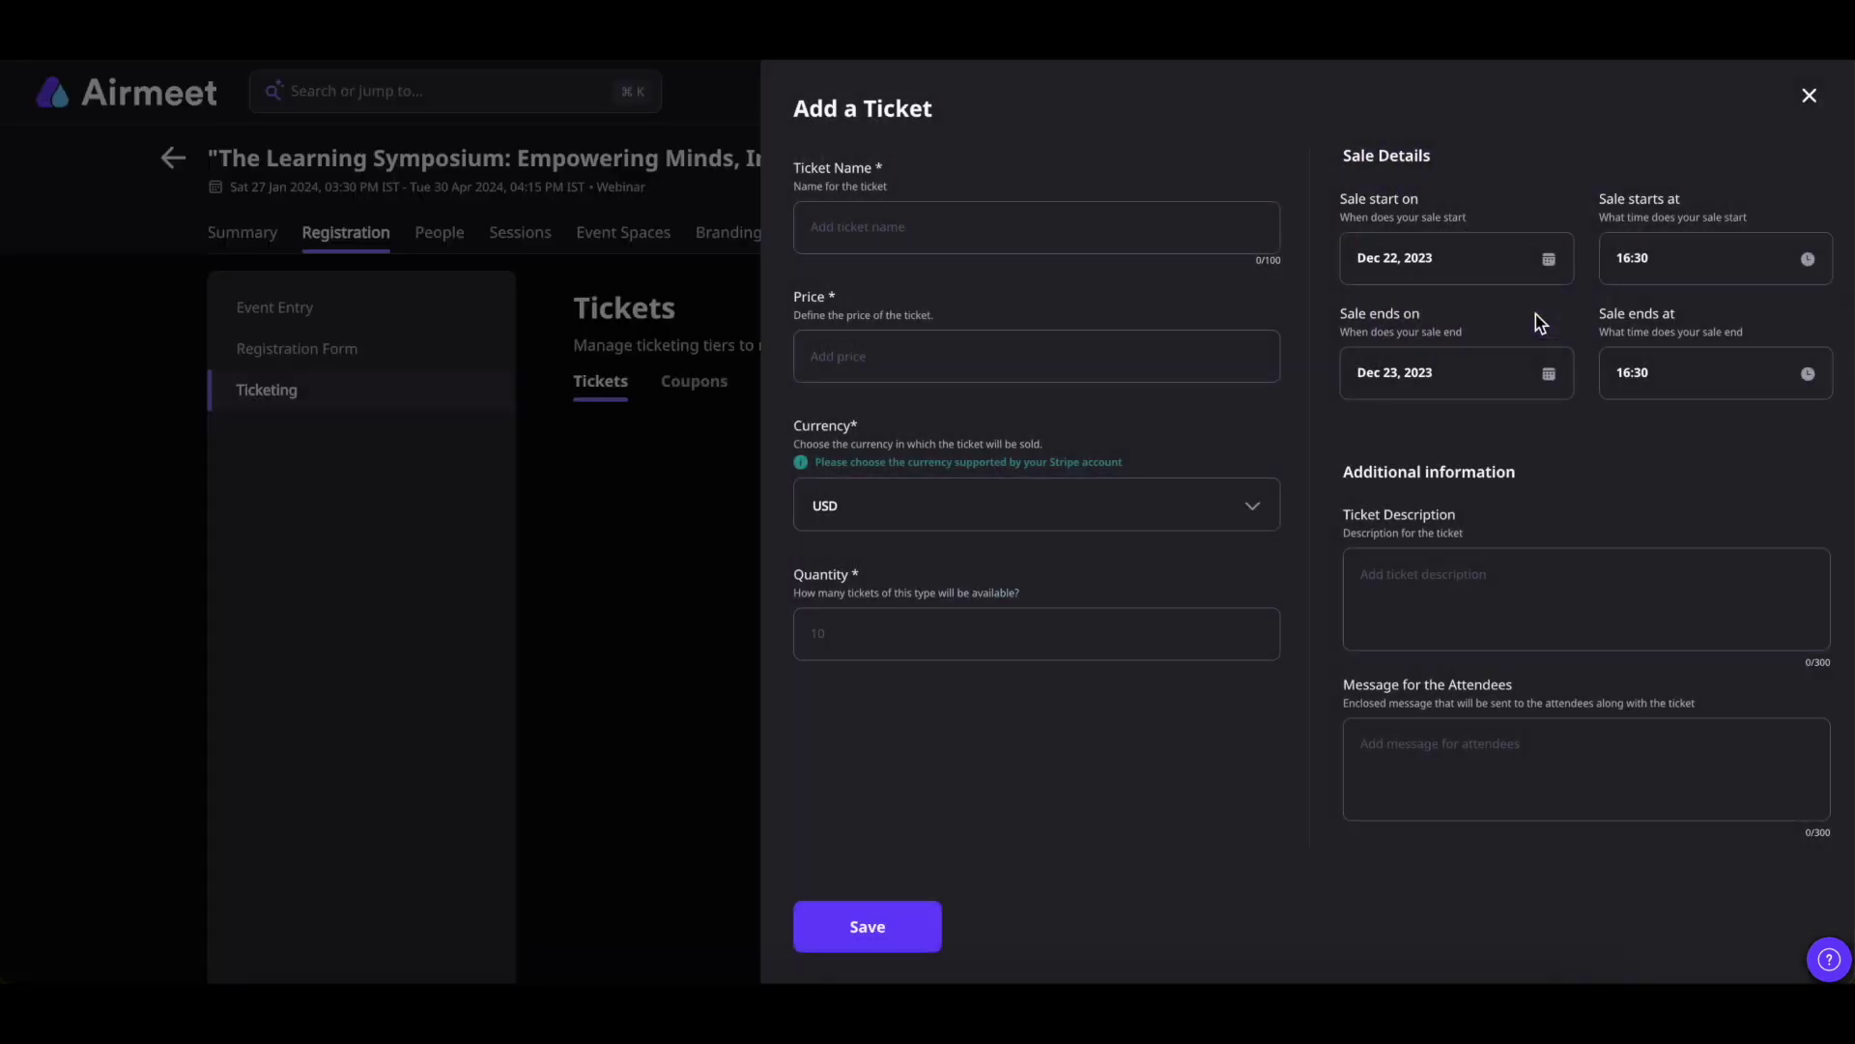
key(Escape)
click(713, 393)
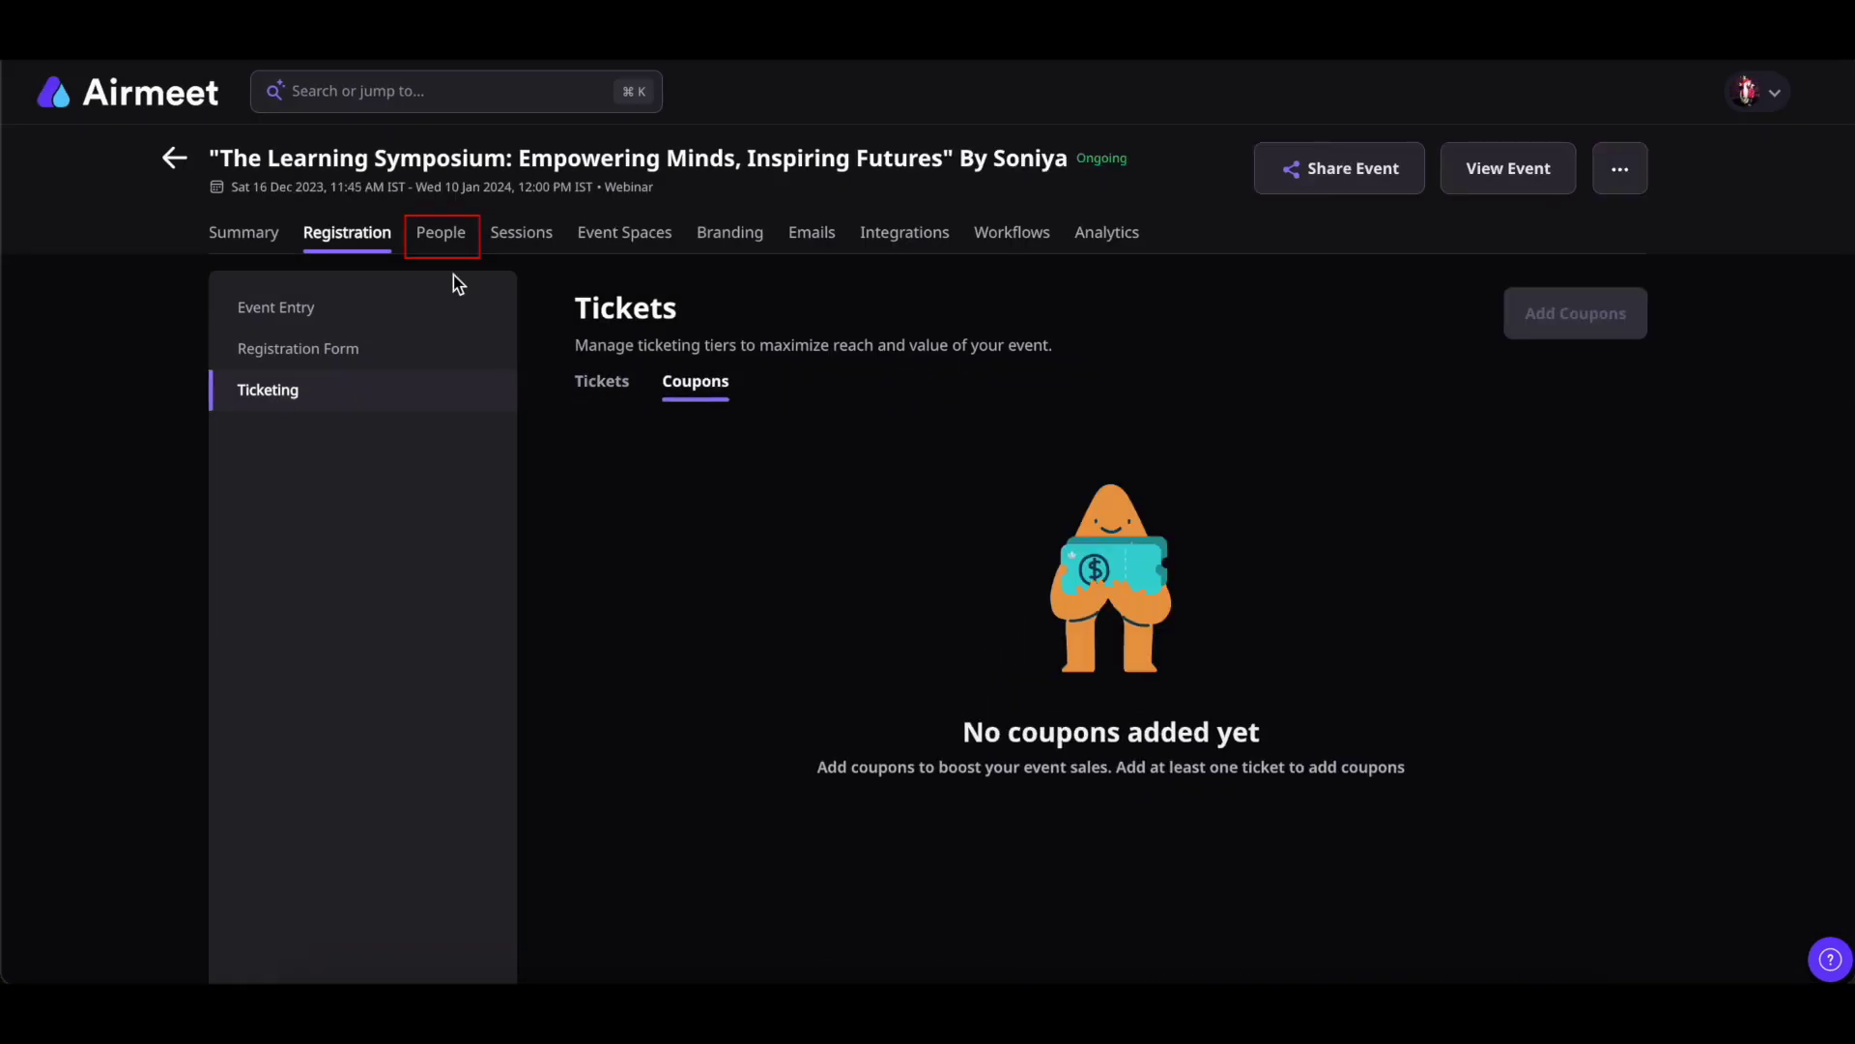
Look through the event's people pages, covering the attendees, the first speaker's profile, the hosts and the attendee interests.
click(438, 240)
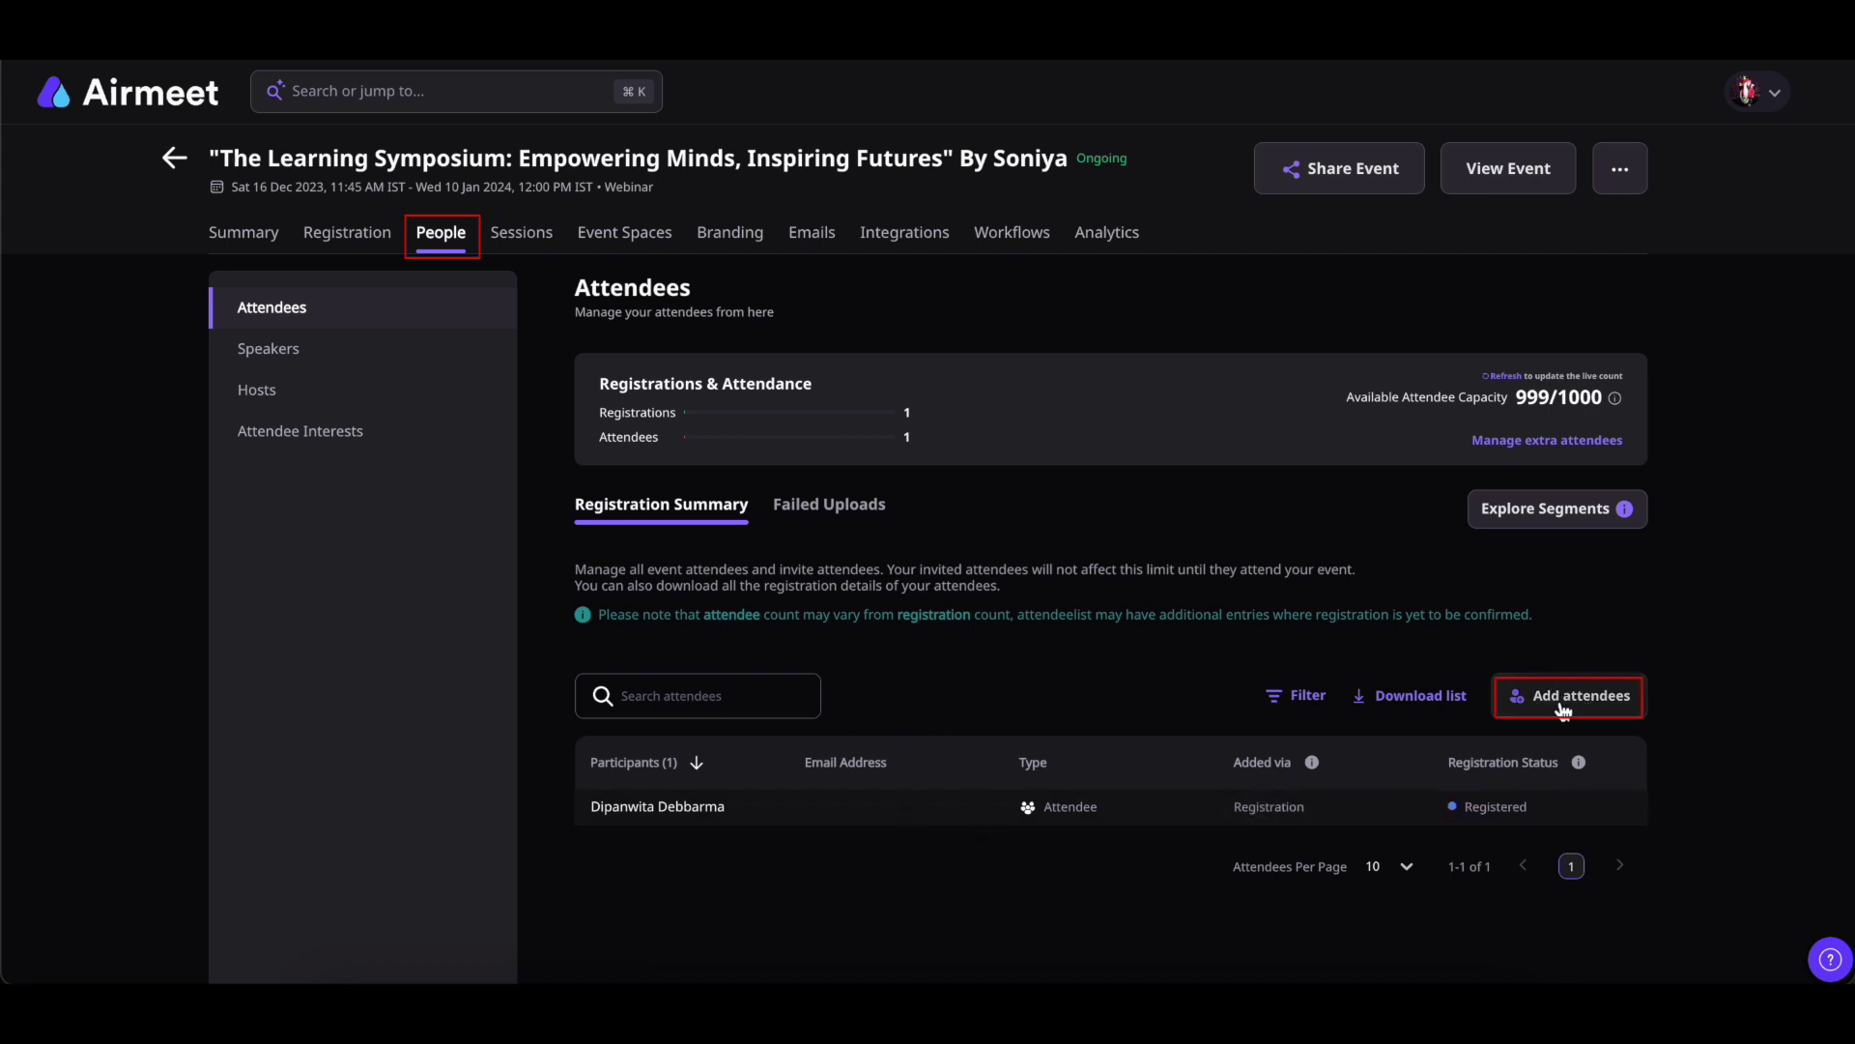
click(853, 519)
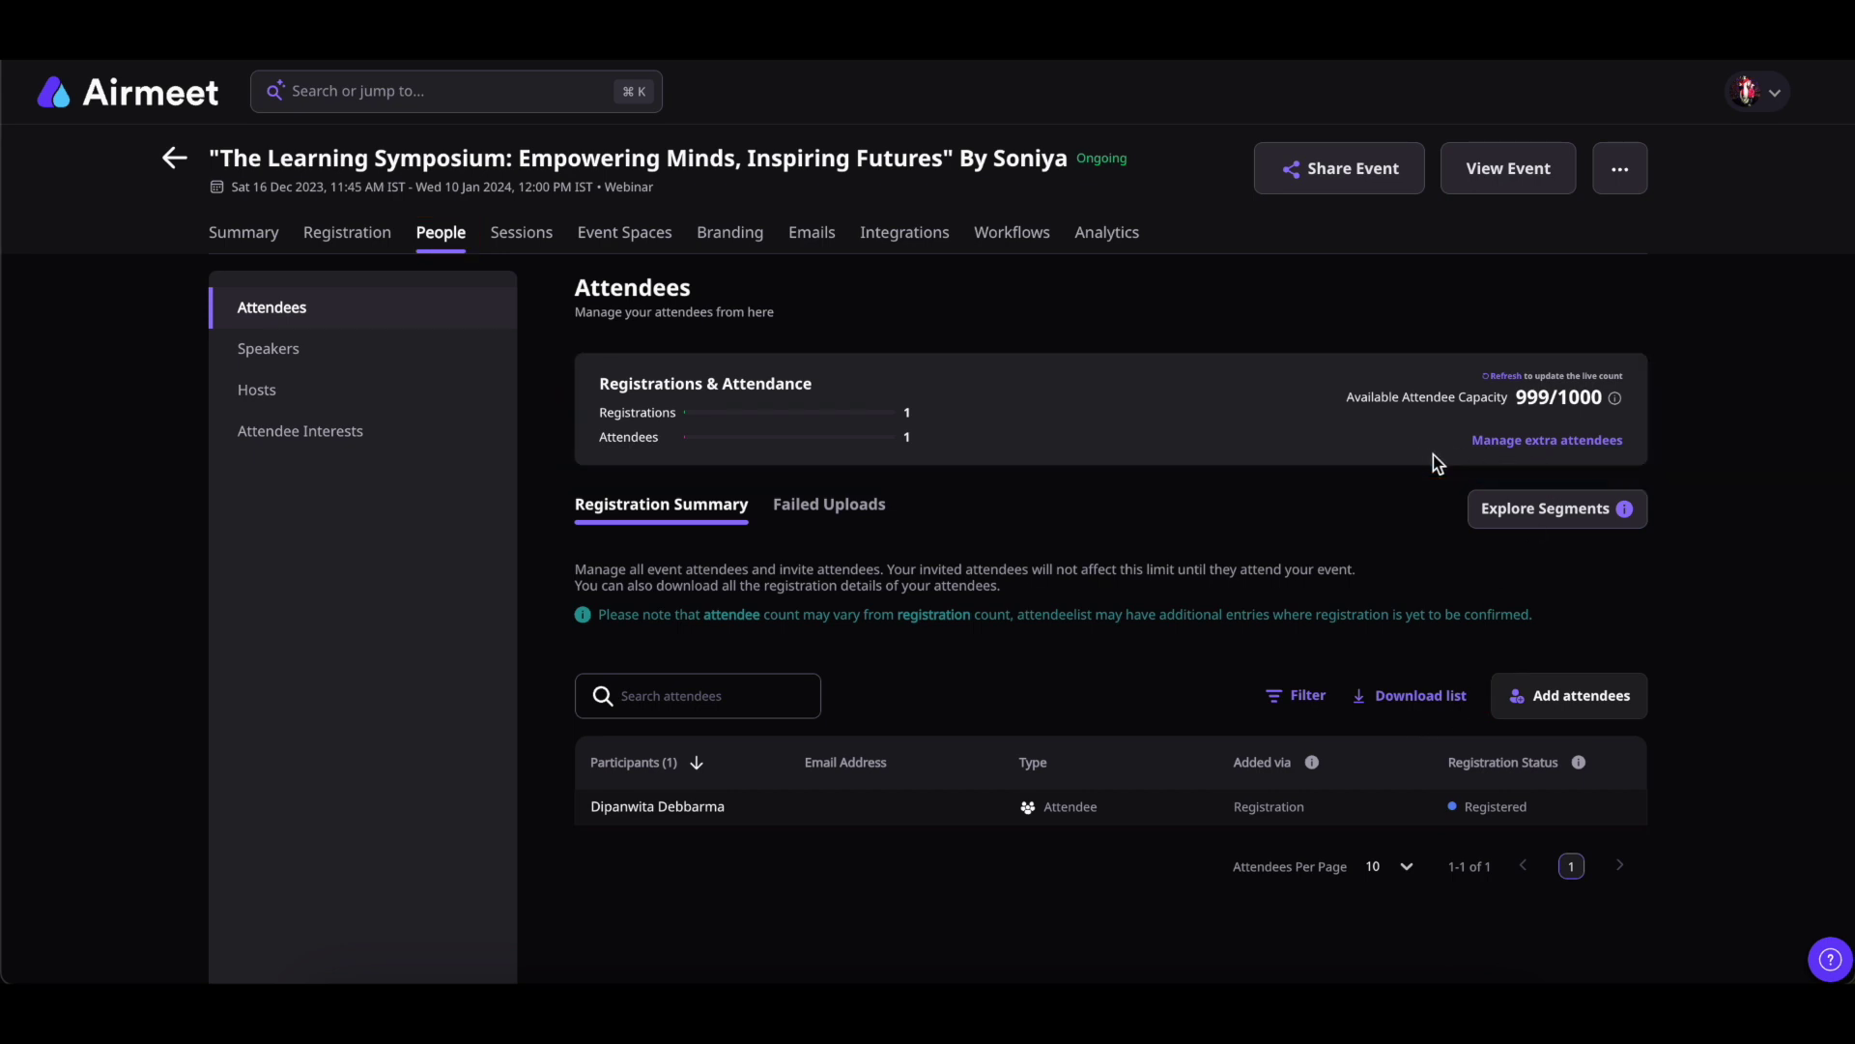
click(310, 355)
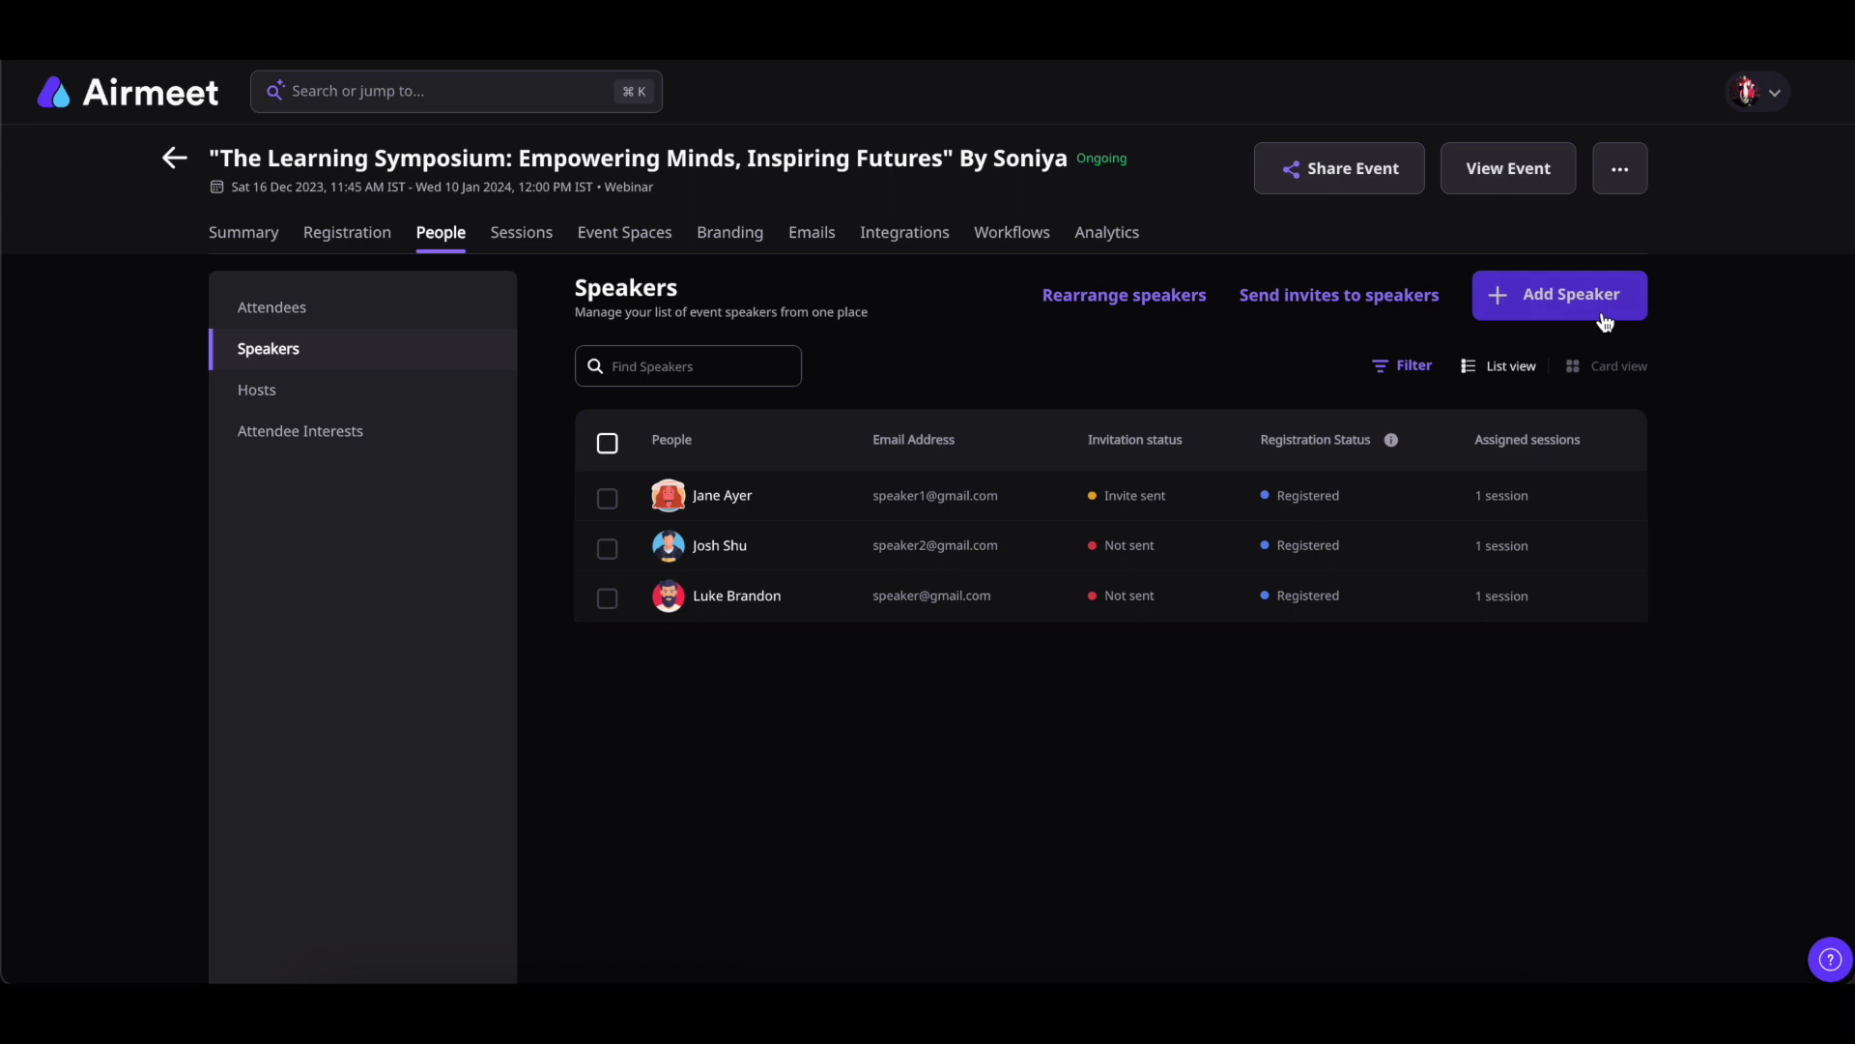
click(1307, 496)
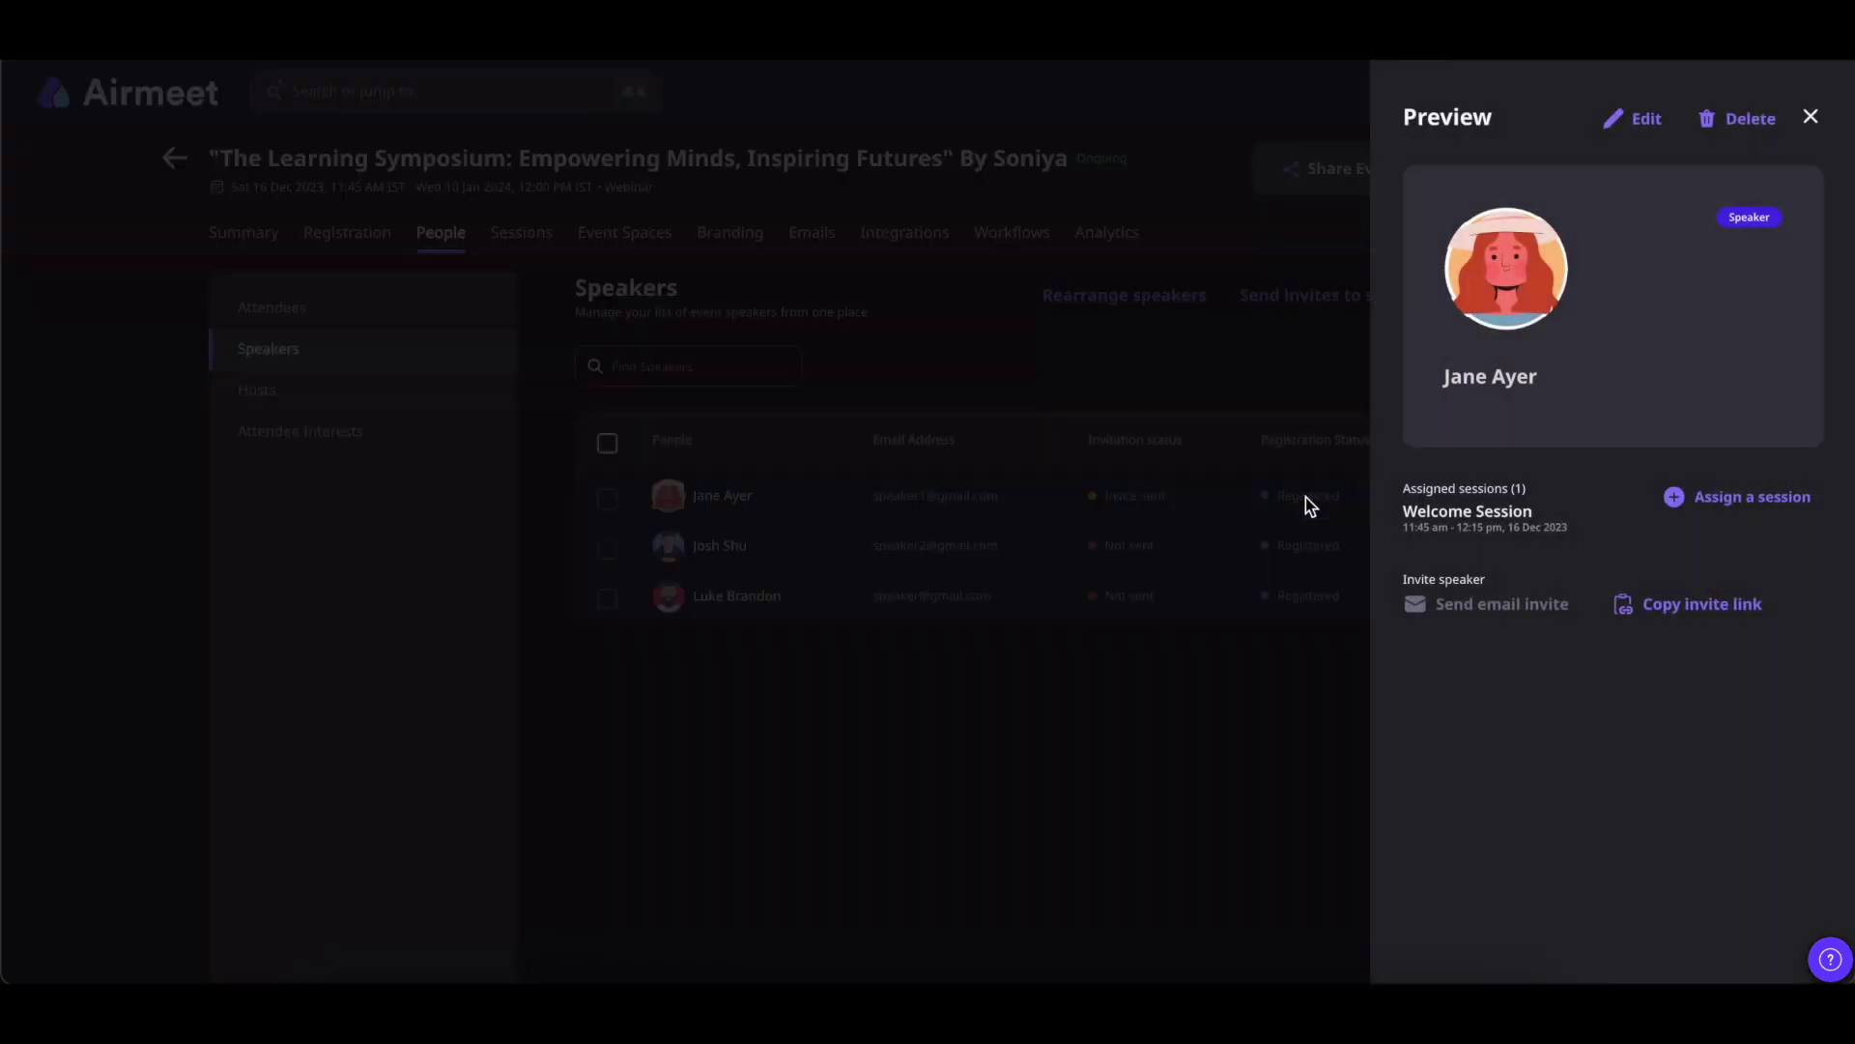
click(1307, 497)
click(257, 390)
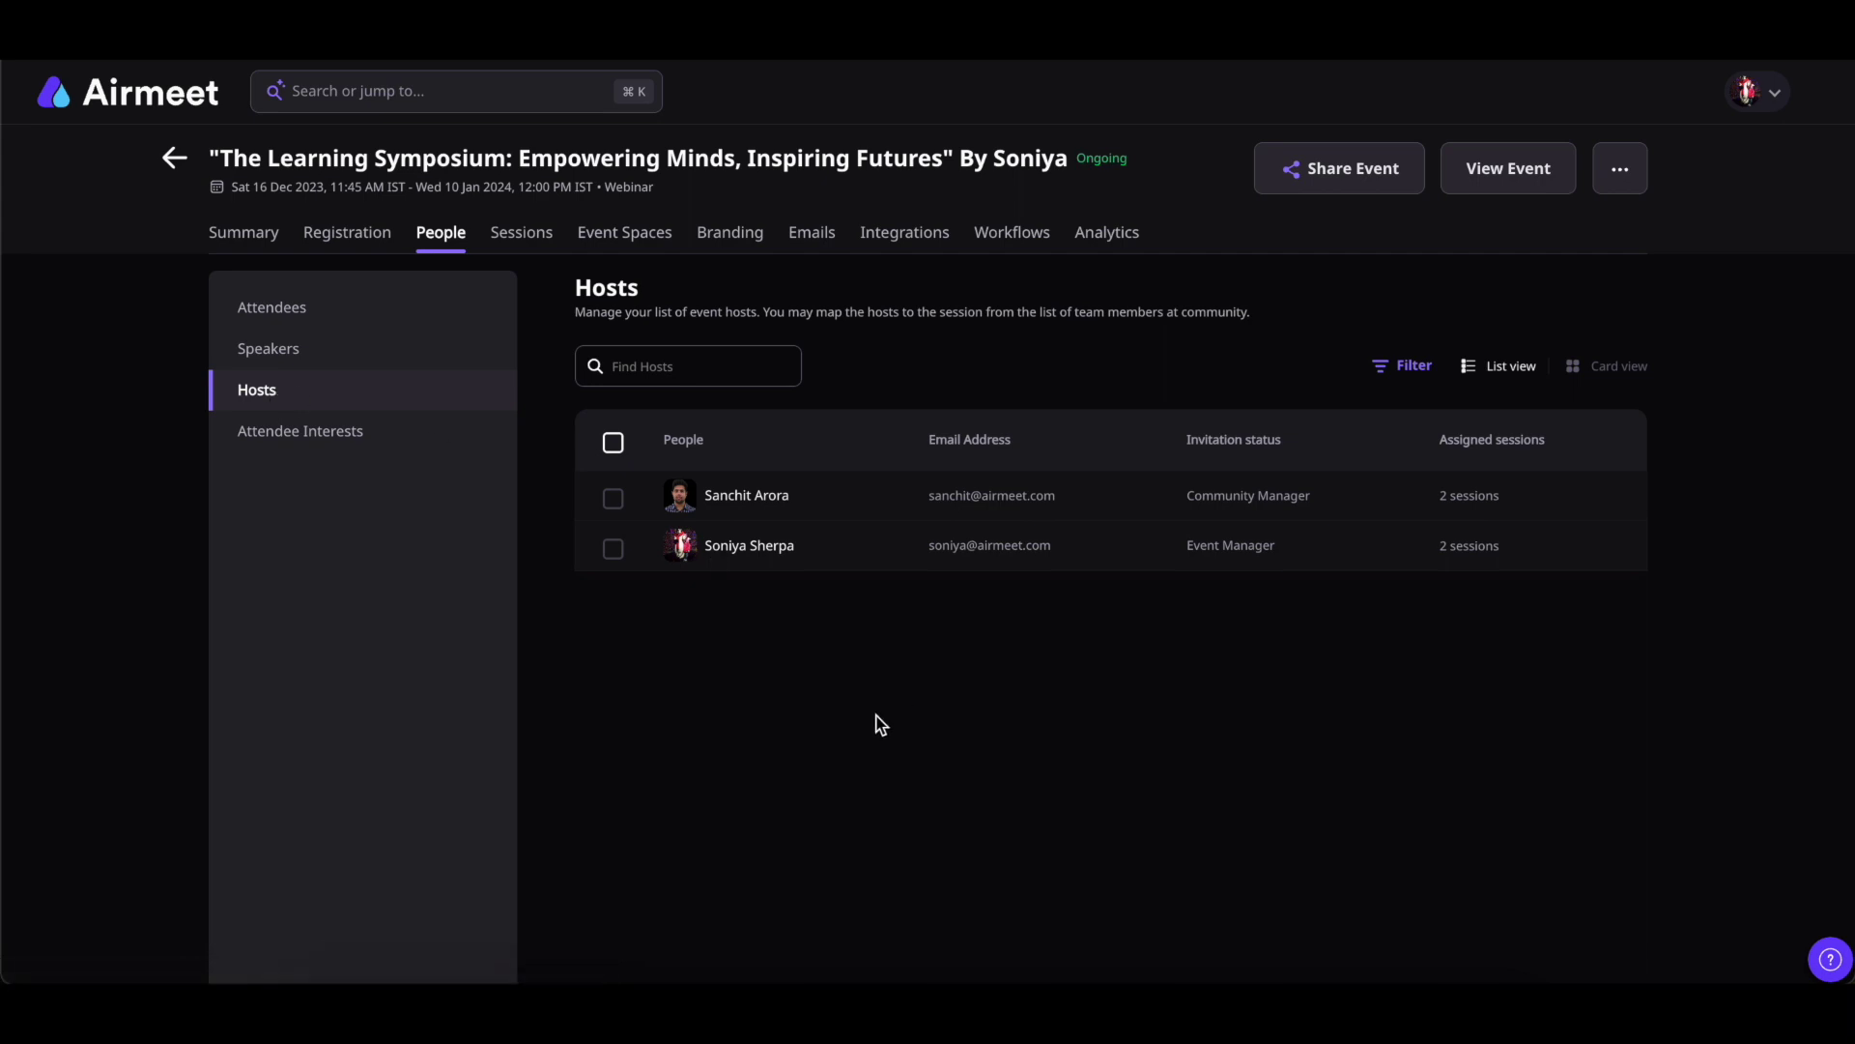
click(350, 441)
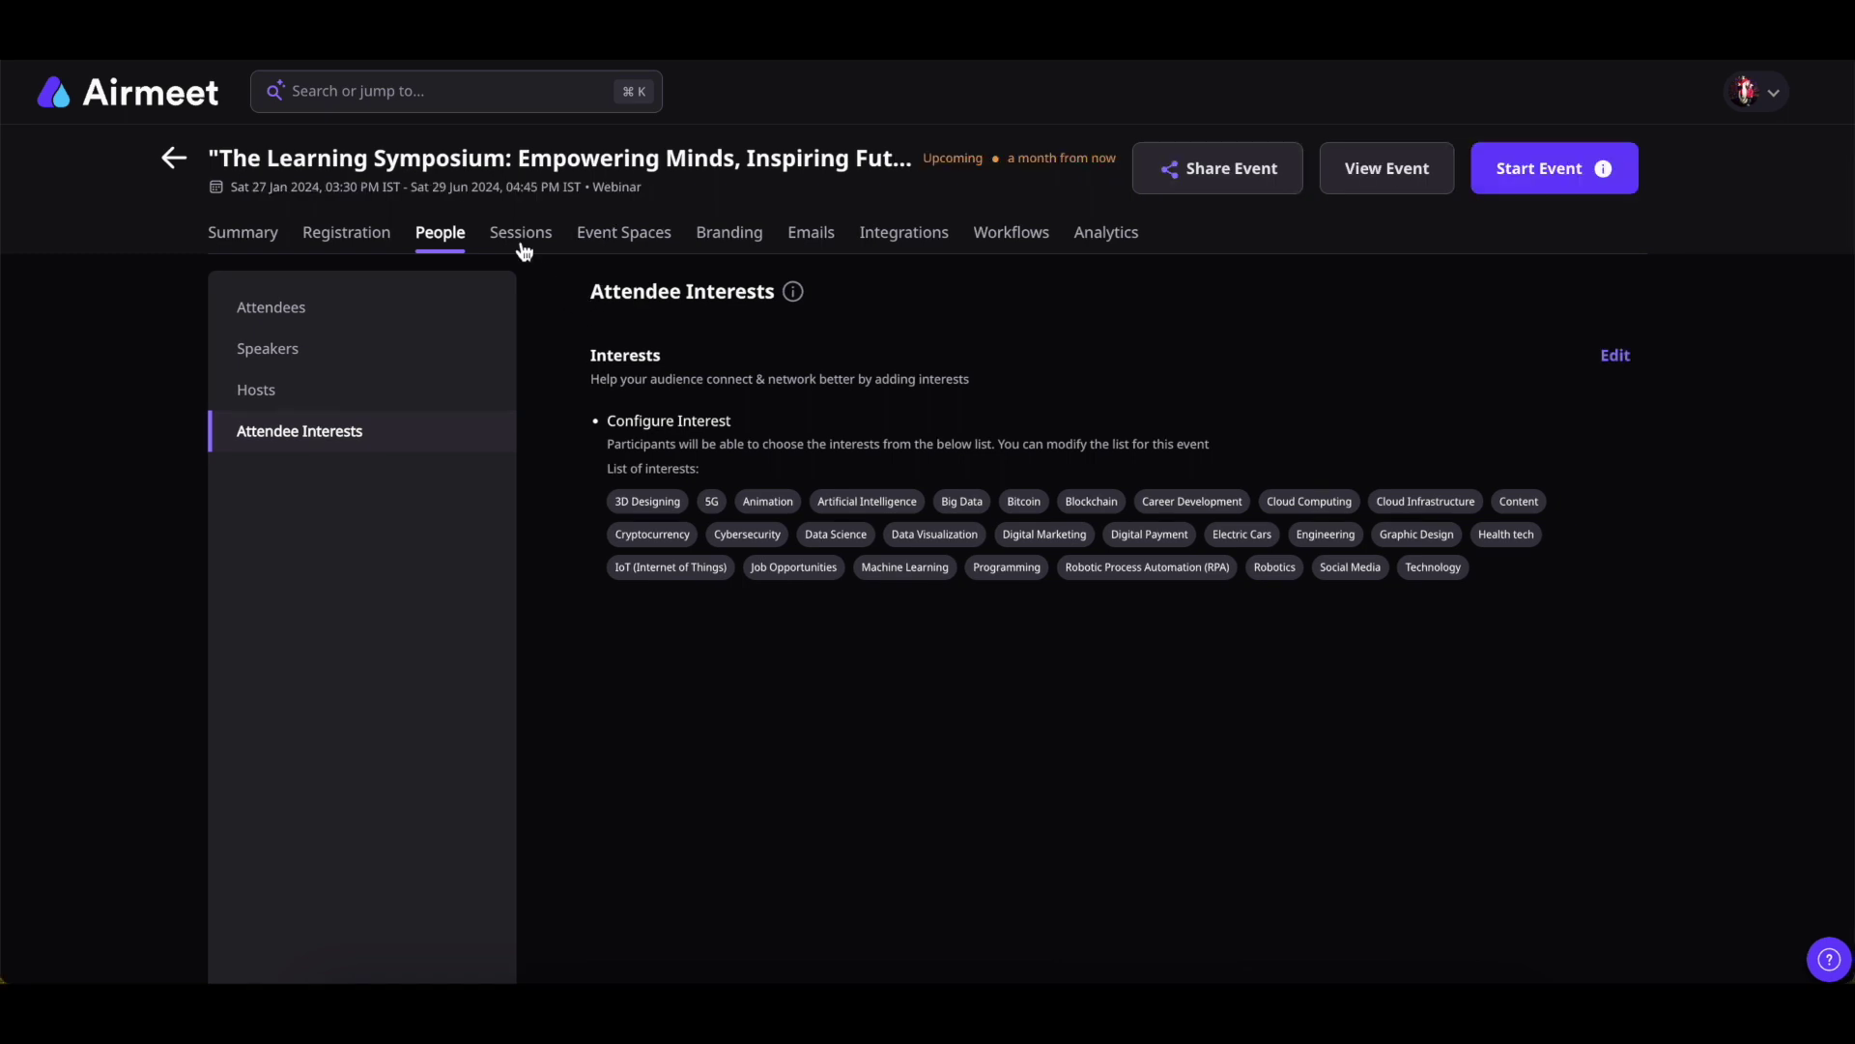
Review the event's session list, session recordings and pre-recorded videos.
click(519, 237)
scroll(522, 239, down, 1)
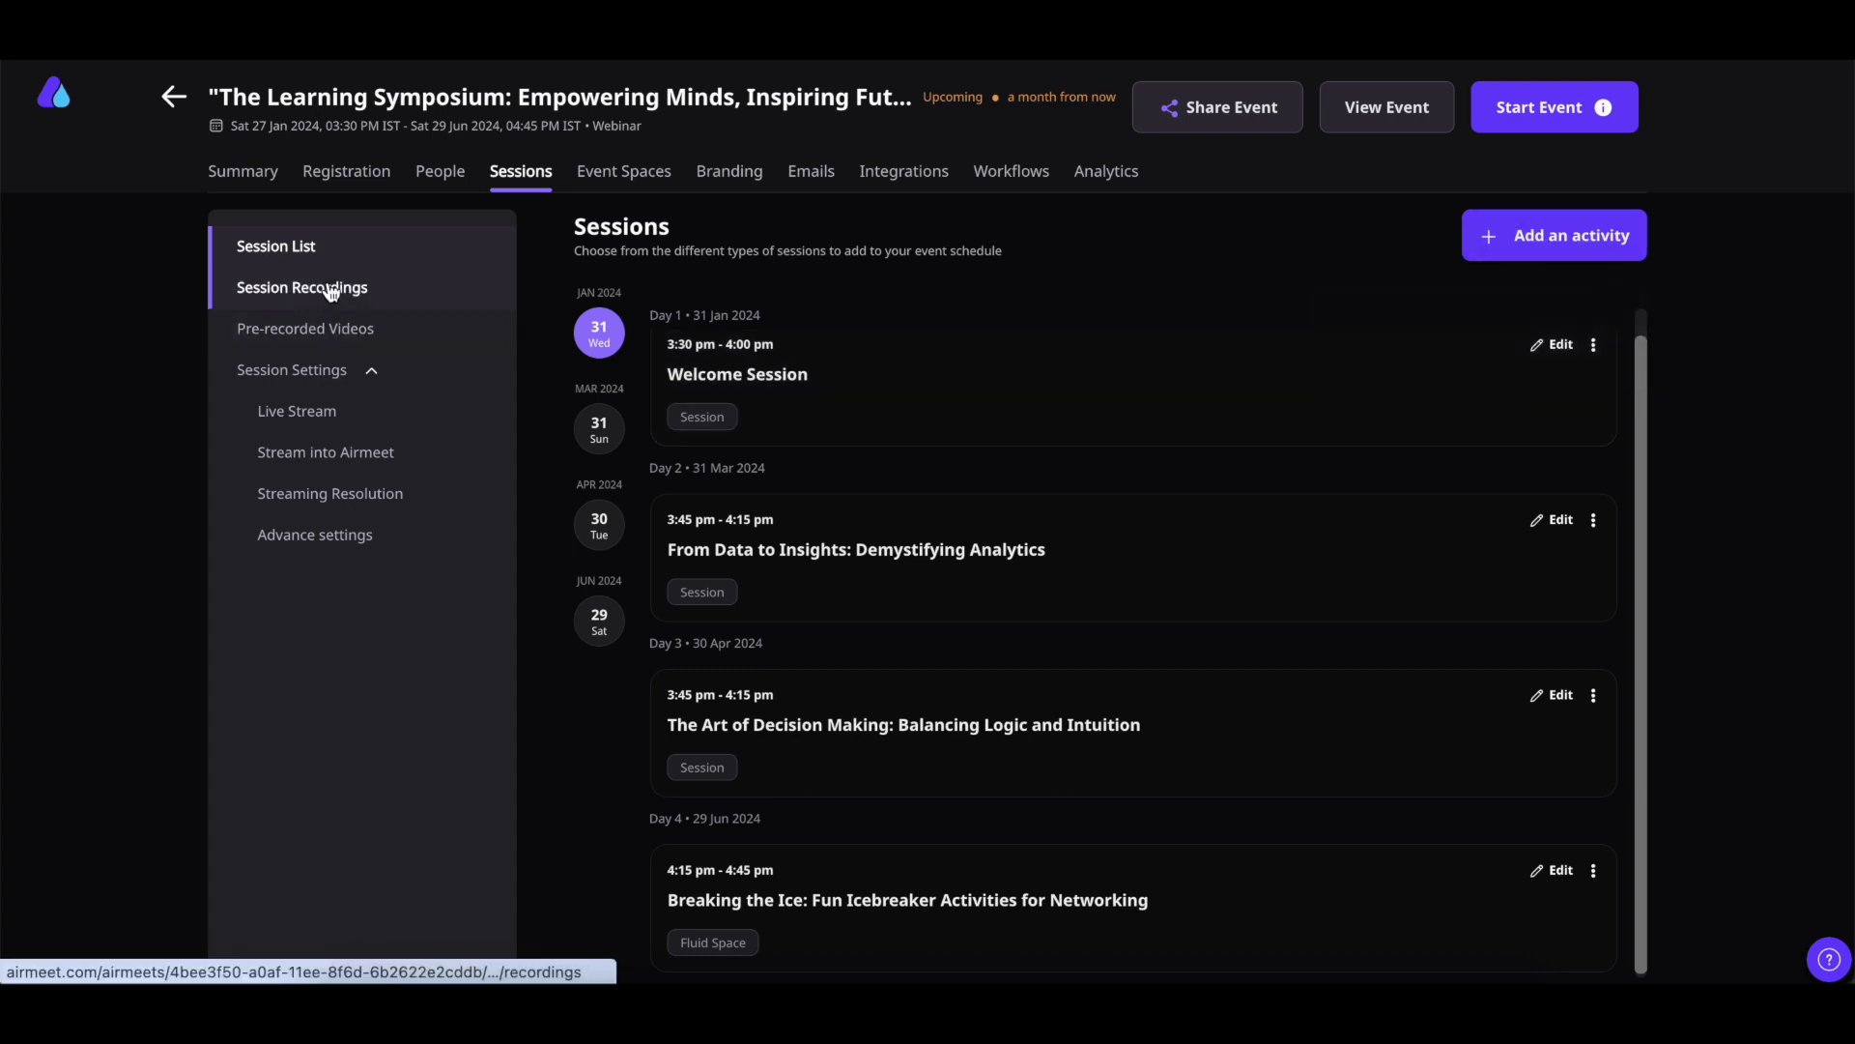
click(332, 287)
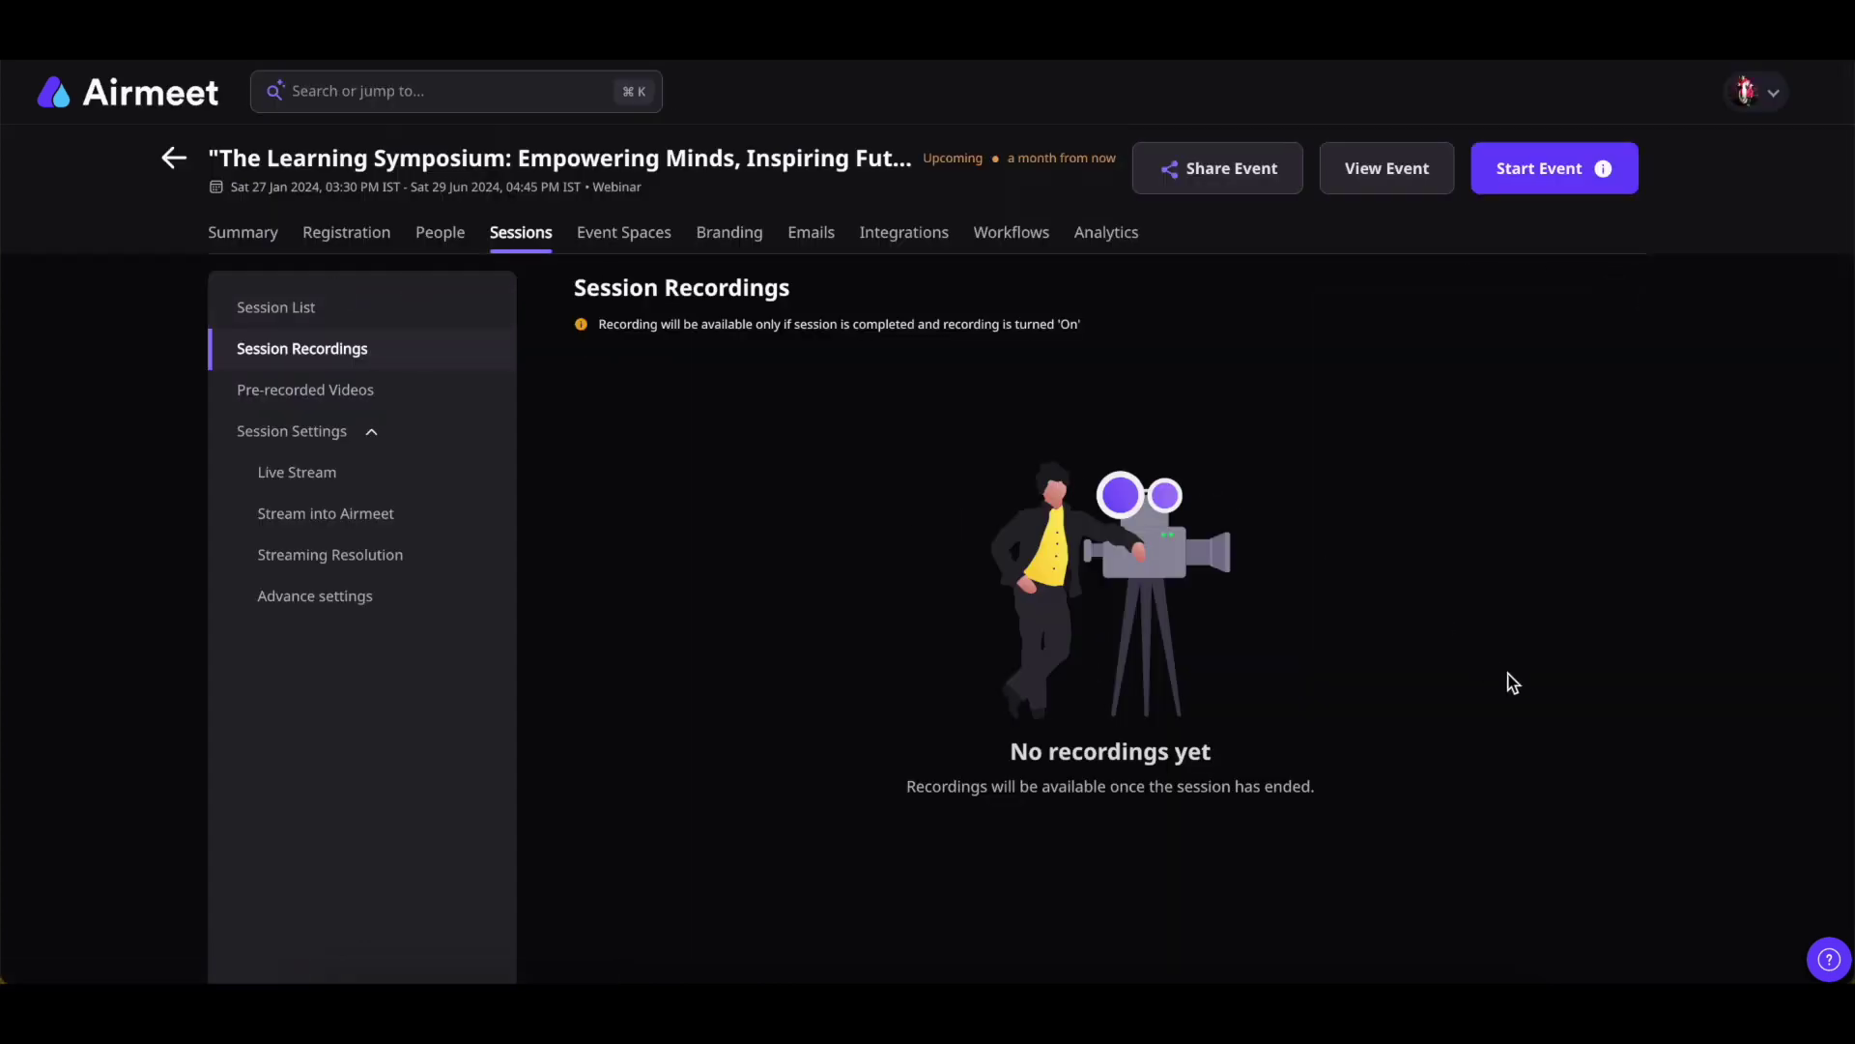
click(390, 394)
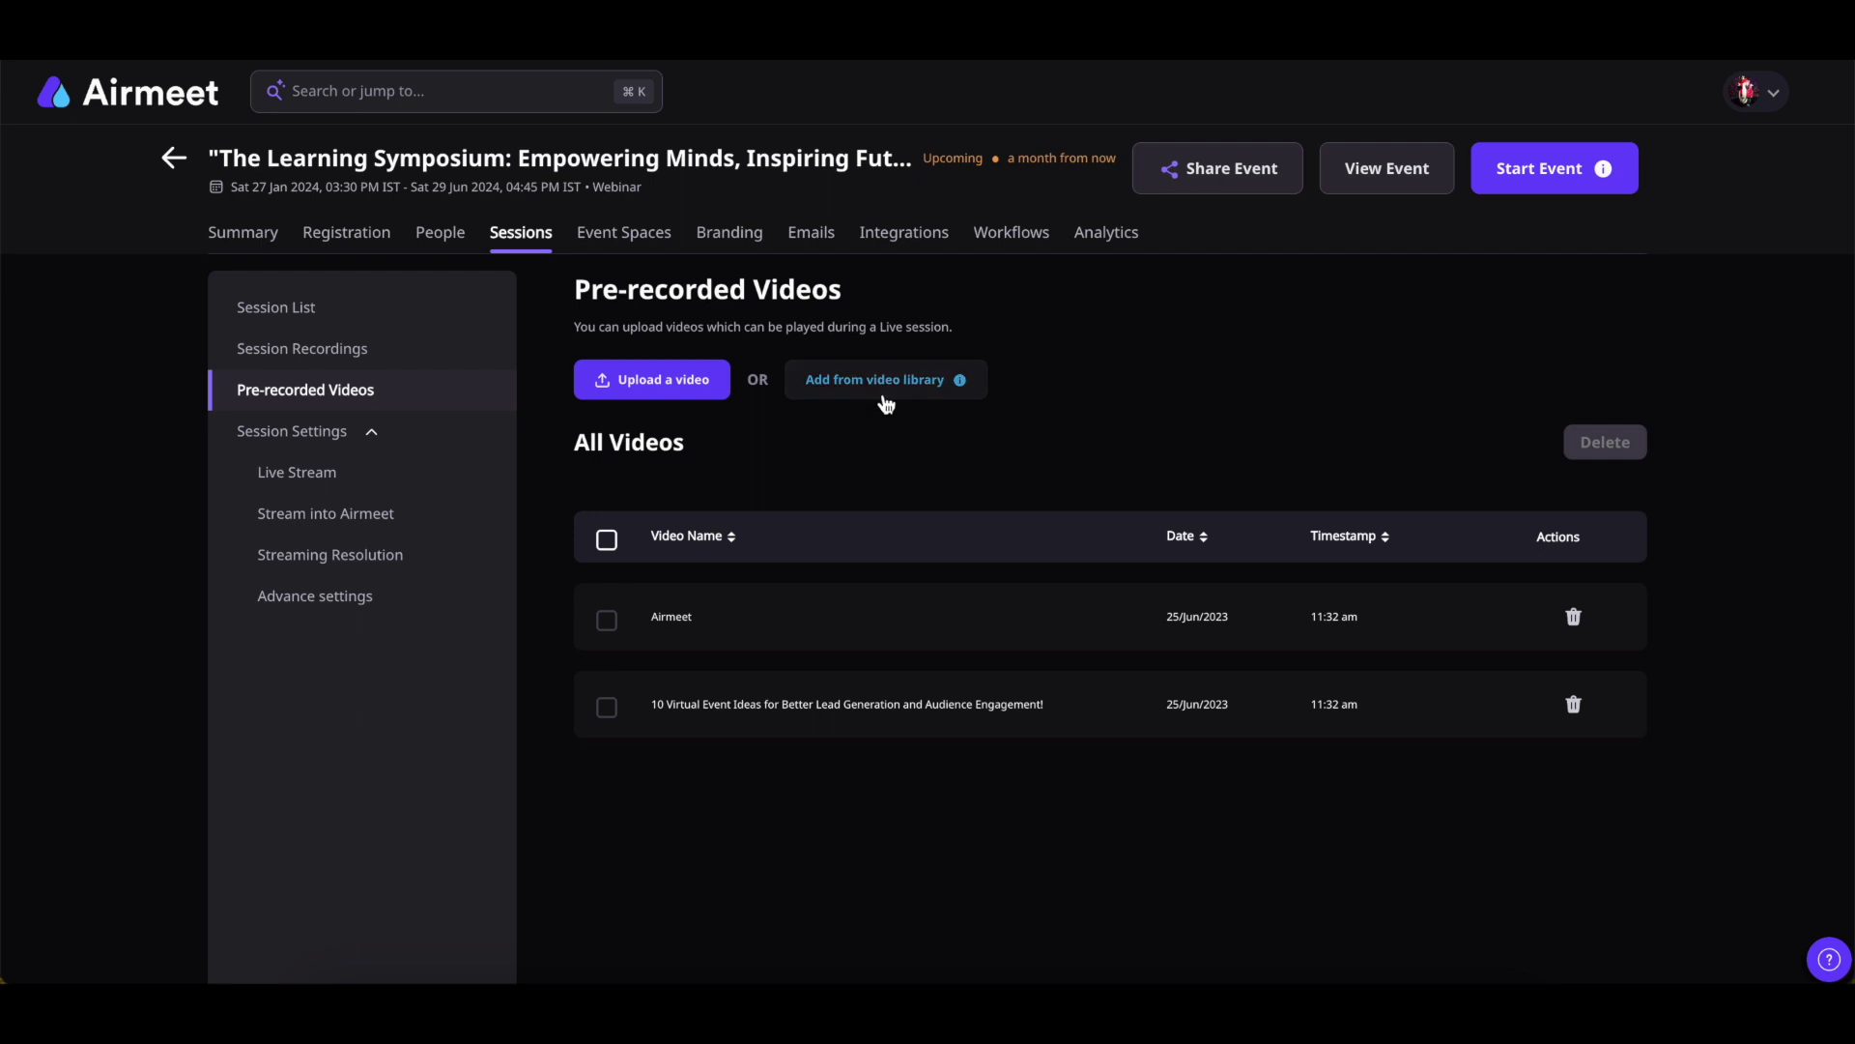
Examine the available live stream destinations and the event-level stream key details in the session settings.
click(356, 480)
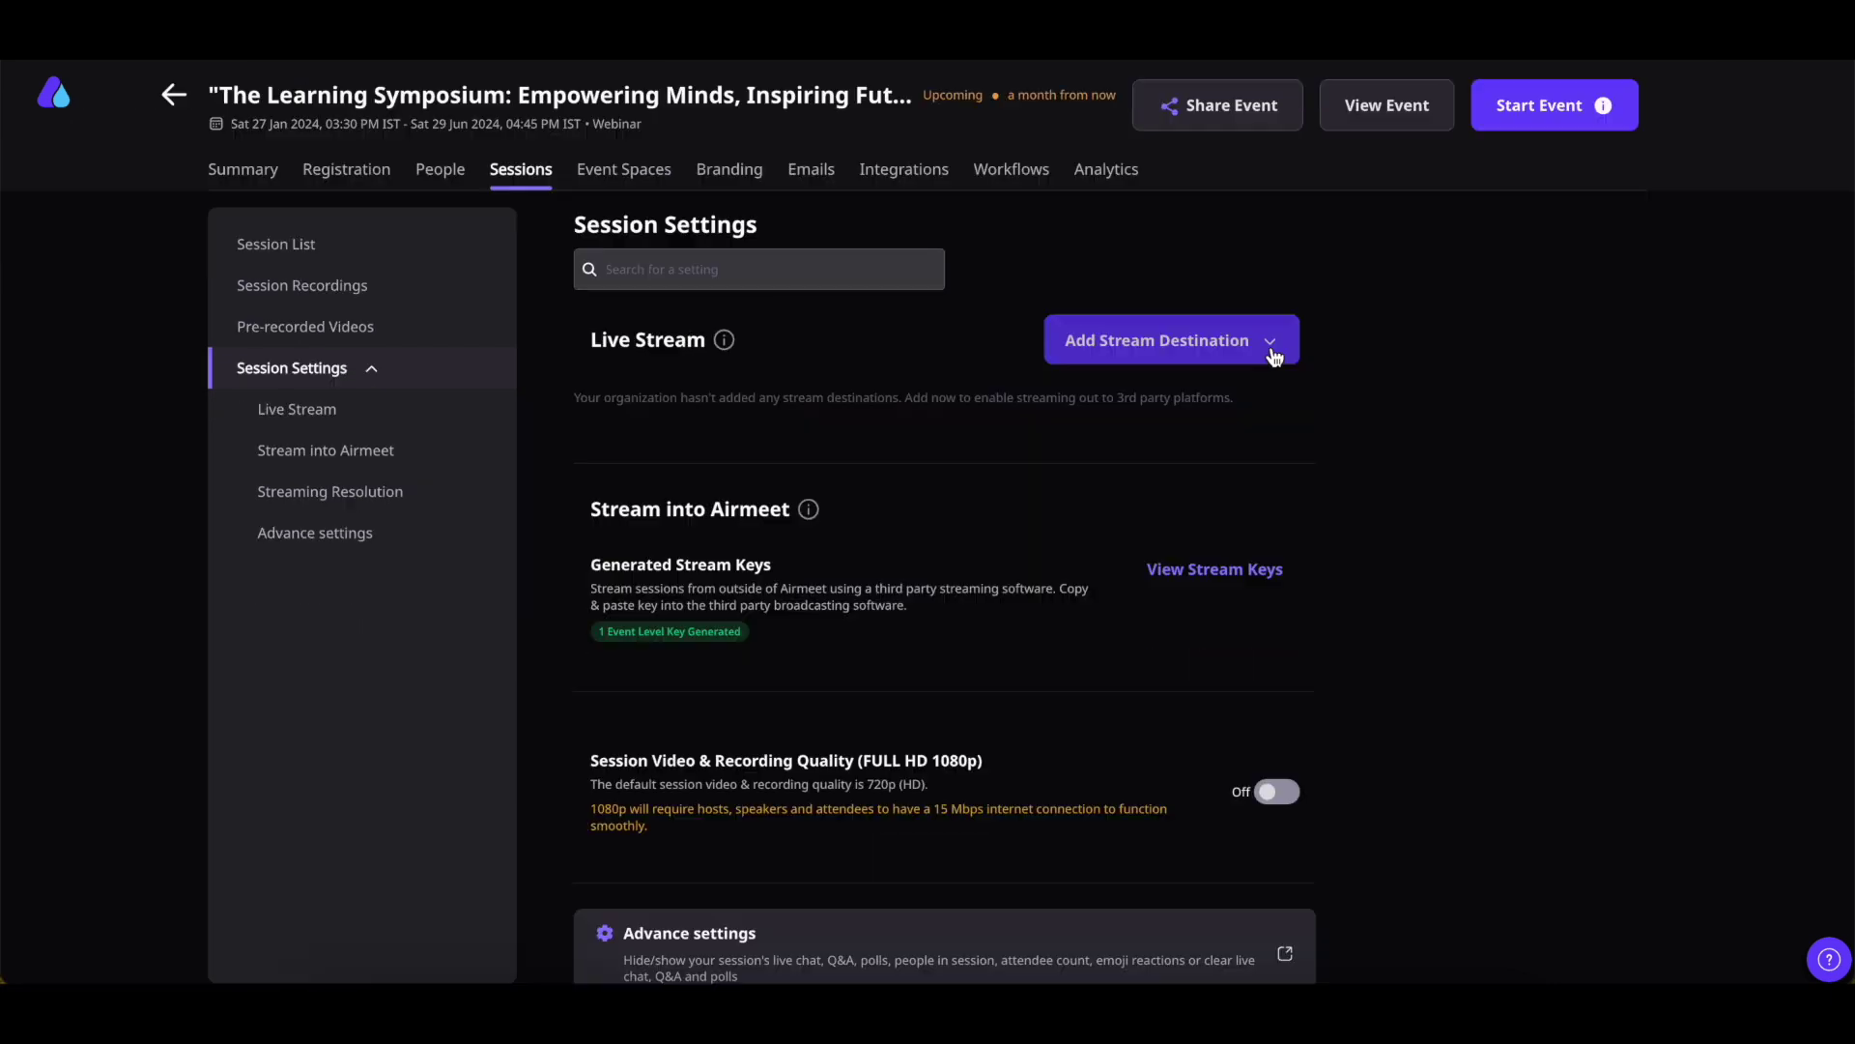
click(1269, 356)
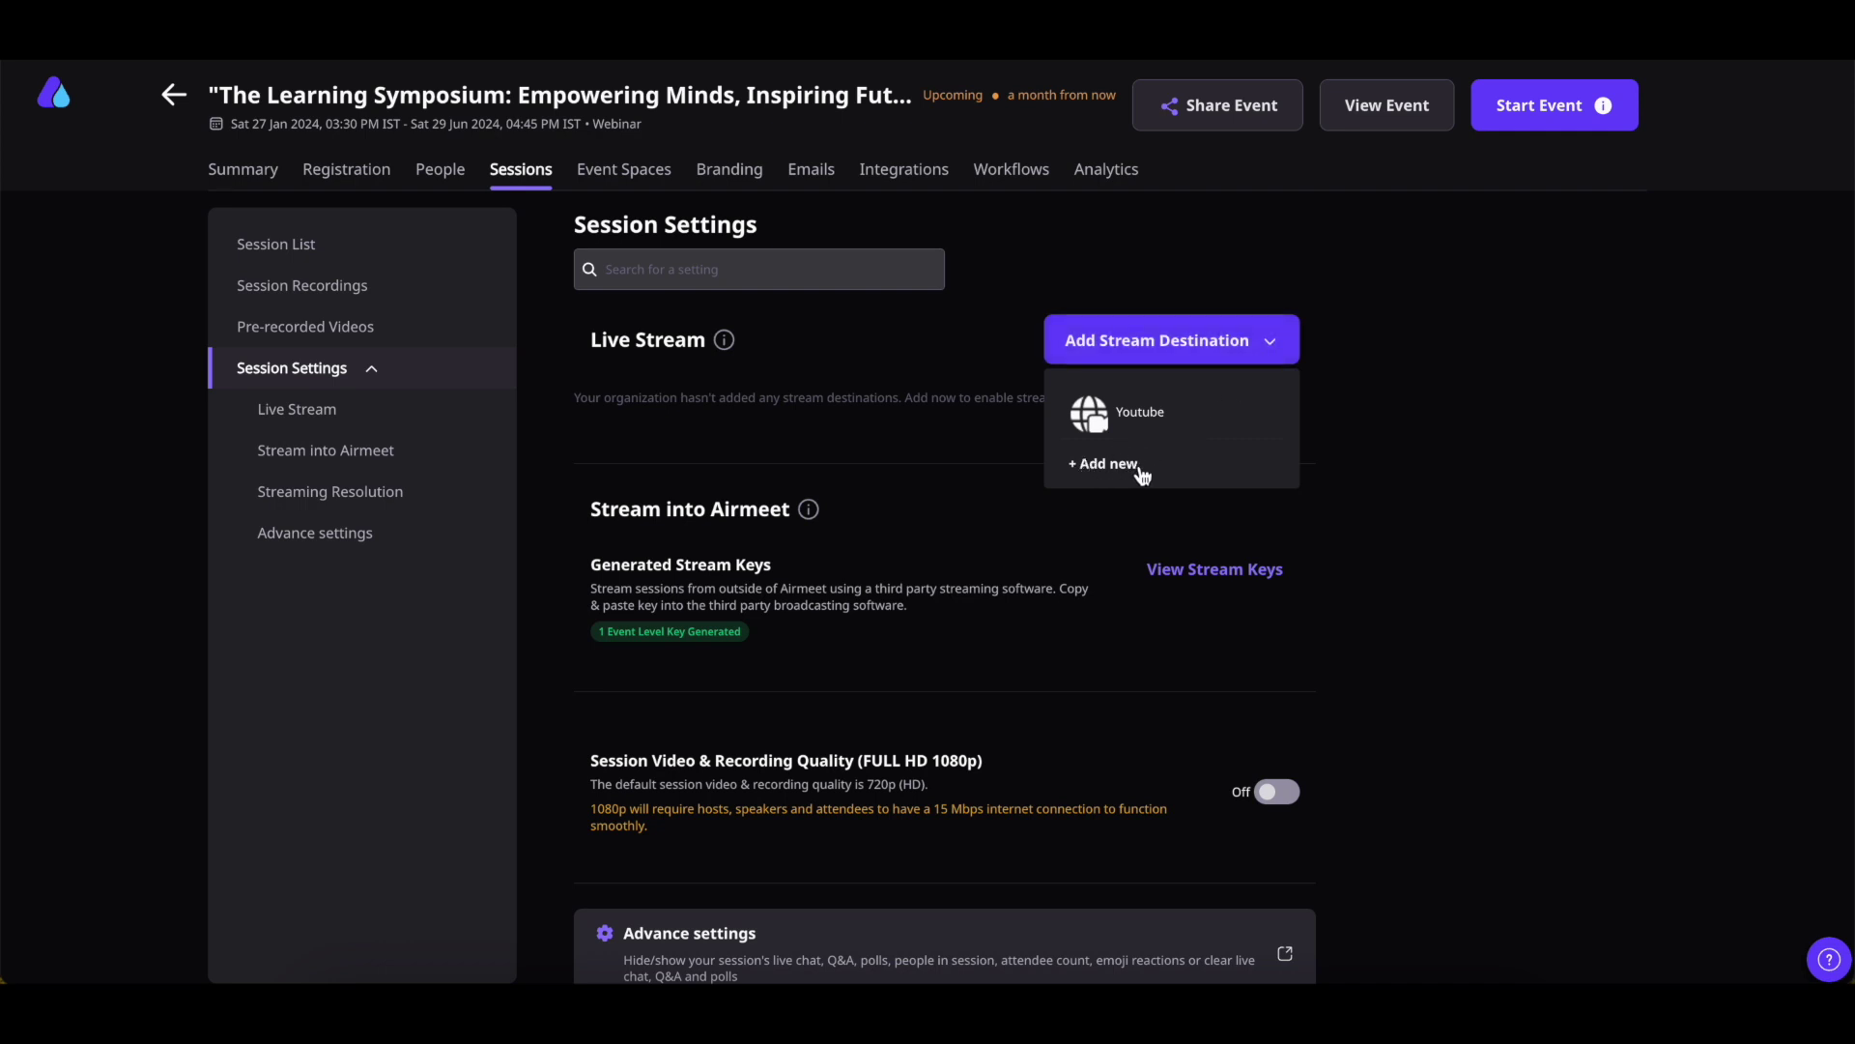
click(385, 455)
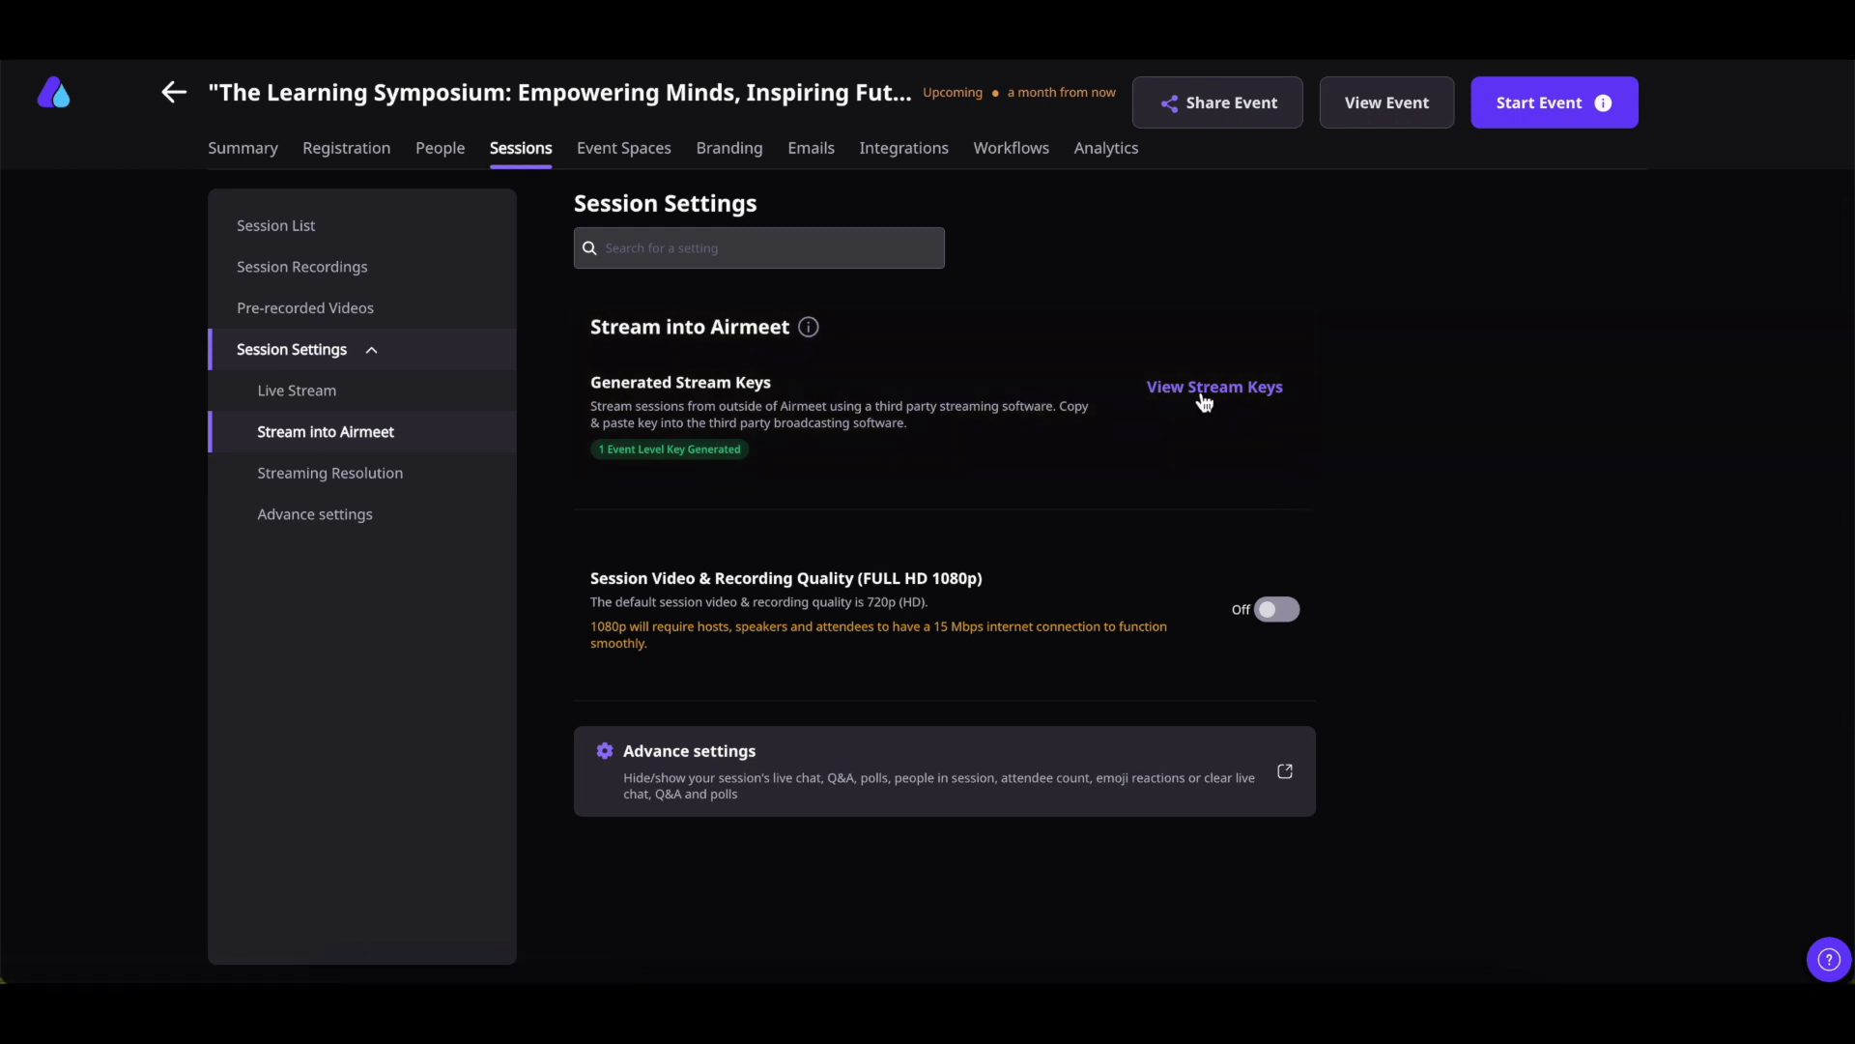
click(1202, 392)
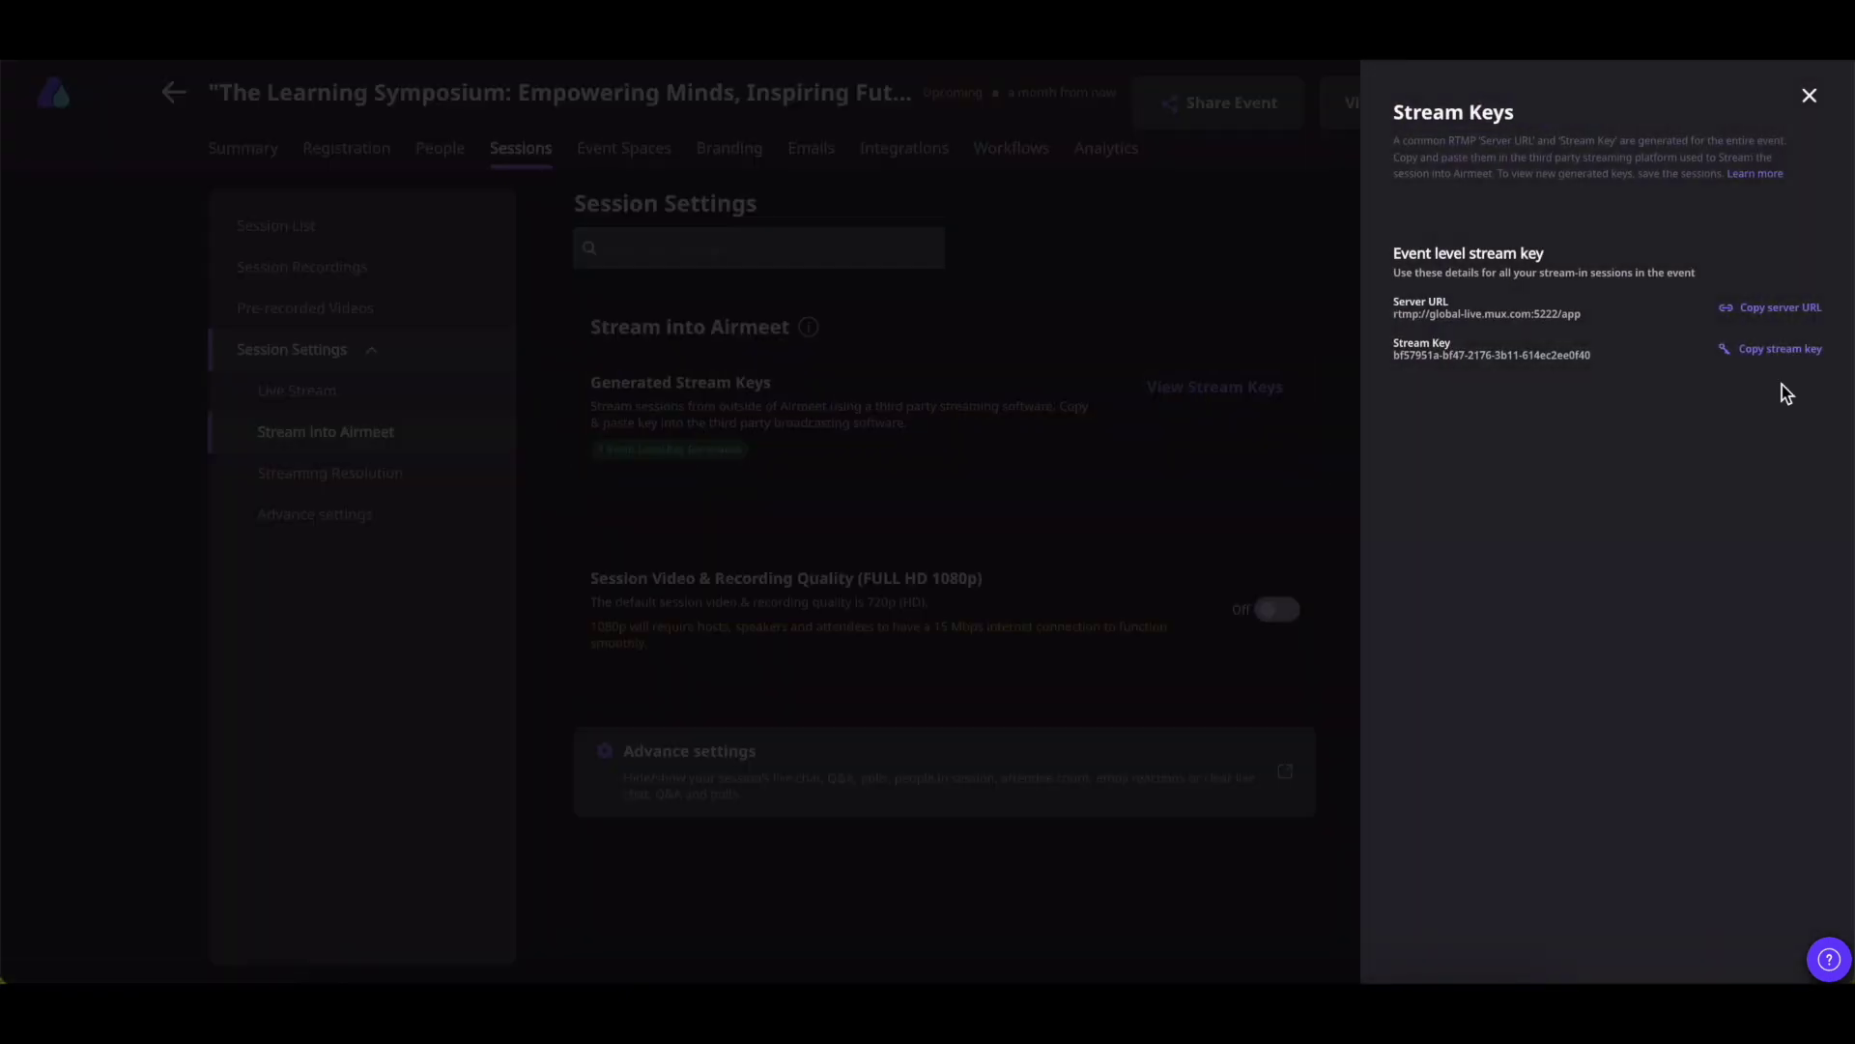
key(Escape)
Enable Full HD 1080p session video and recording quality in the streaming resolution settings.
click(359, 490)
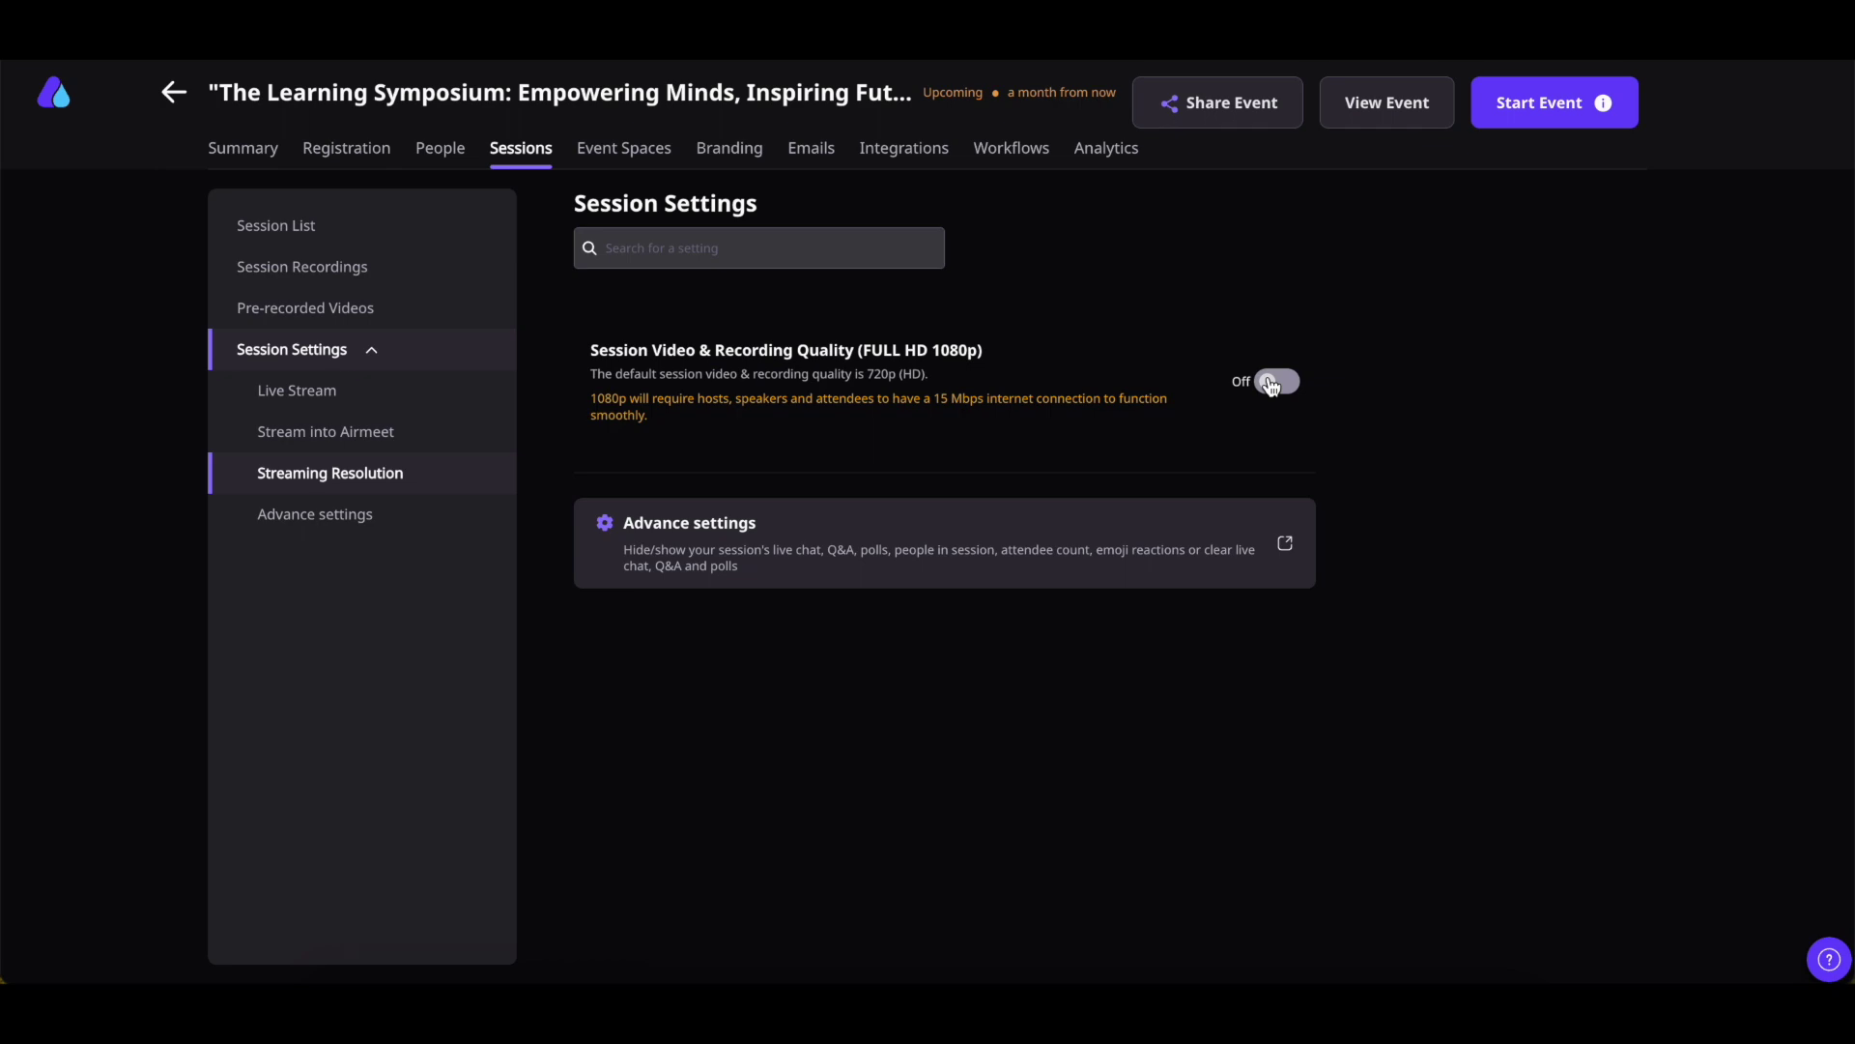
click(1274, 382)
View the advanced session settings on the live event's customization page and return to the event dashboard.
click(329, 517)
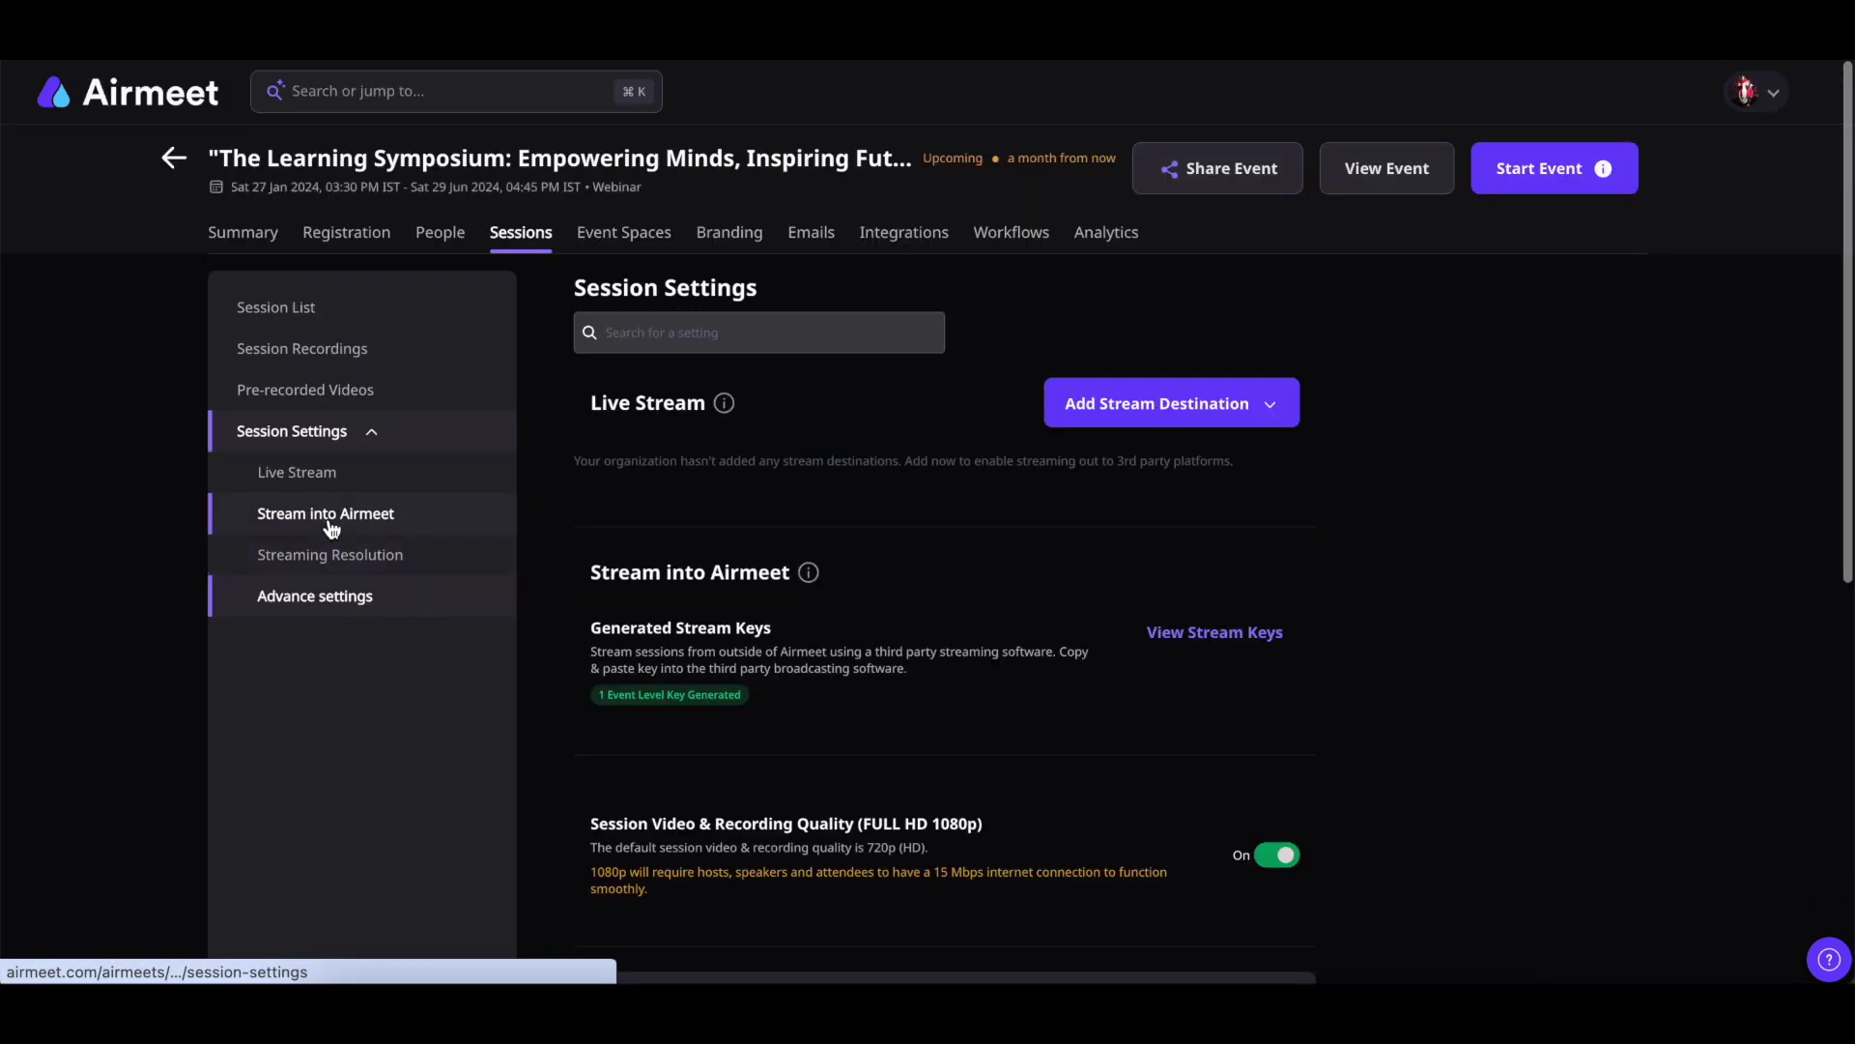
click(1289, 360)
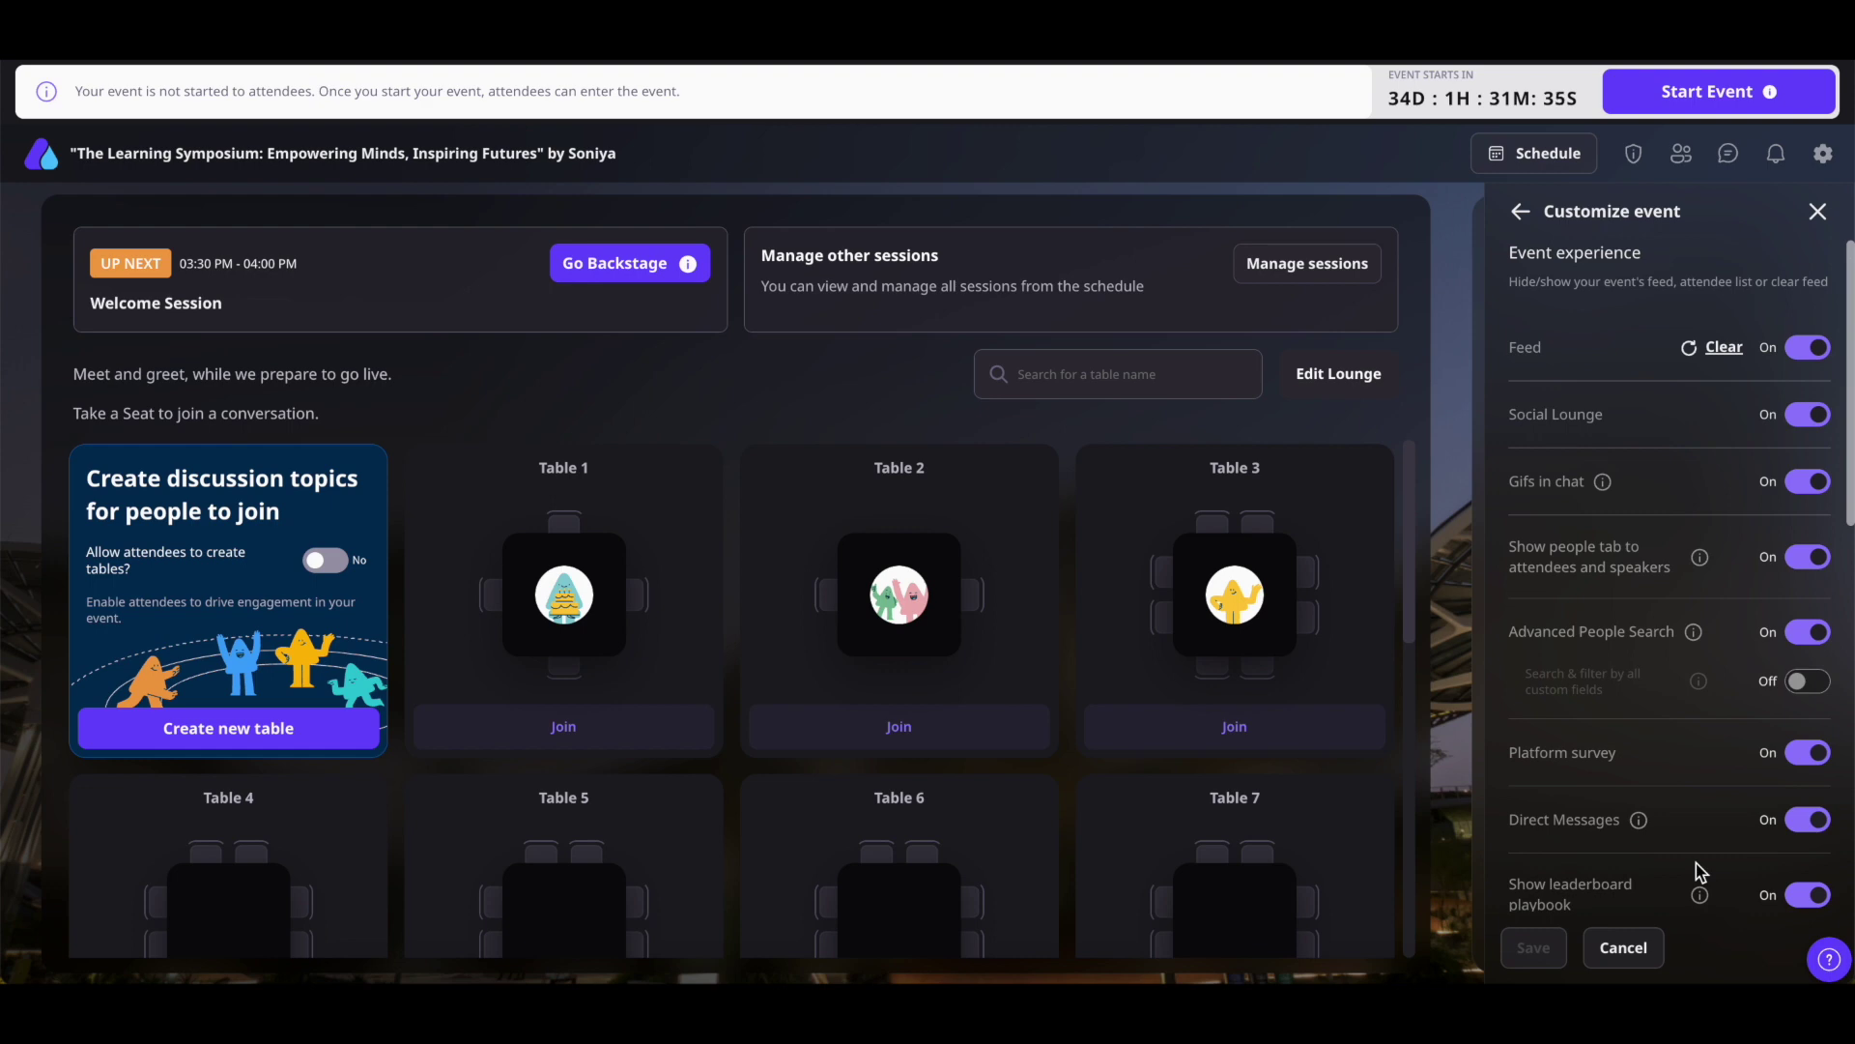
key(alt+Left)
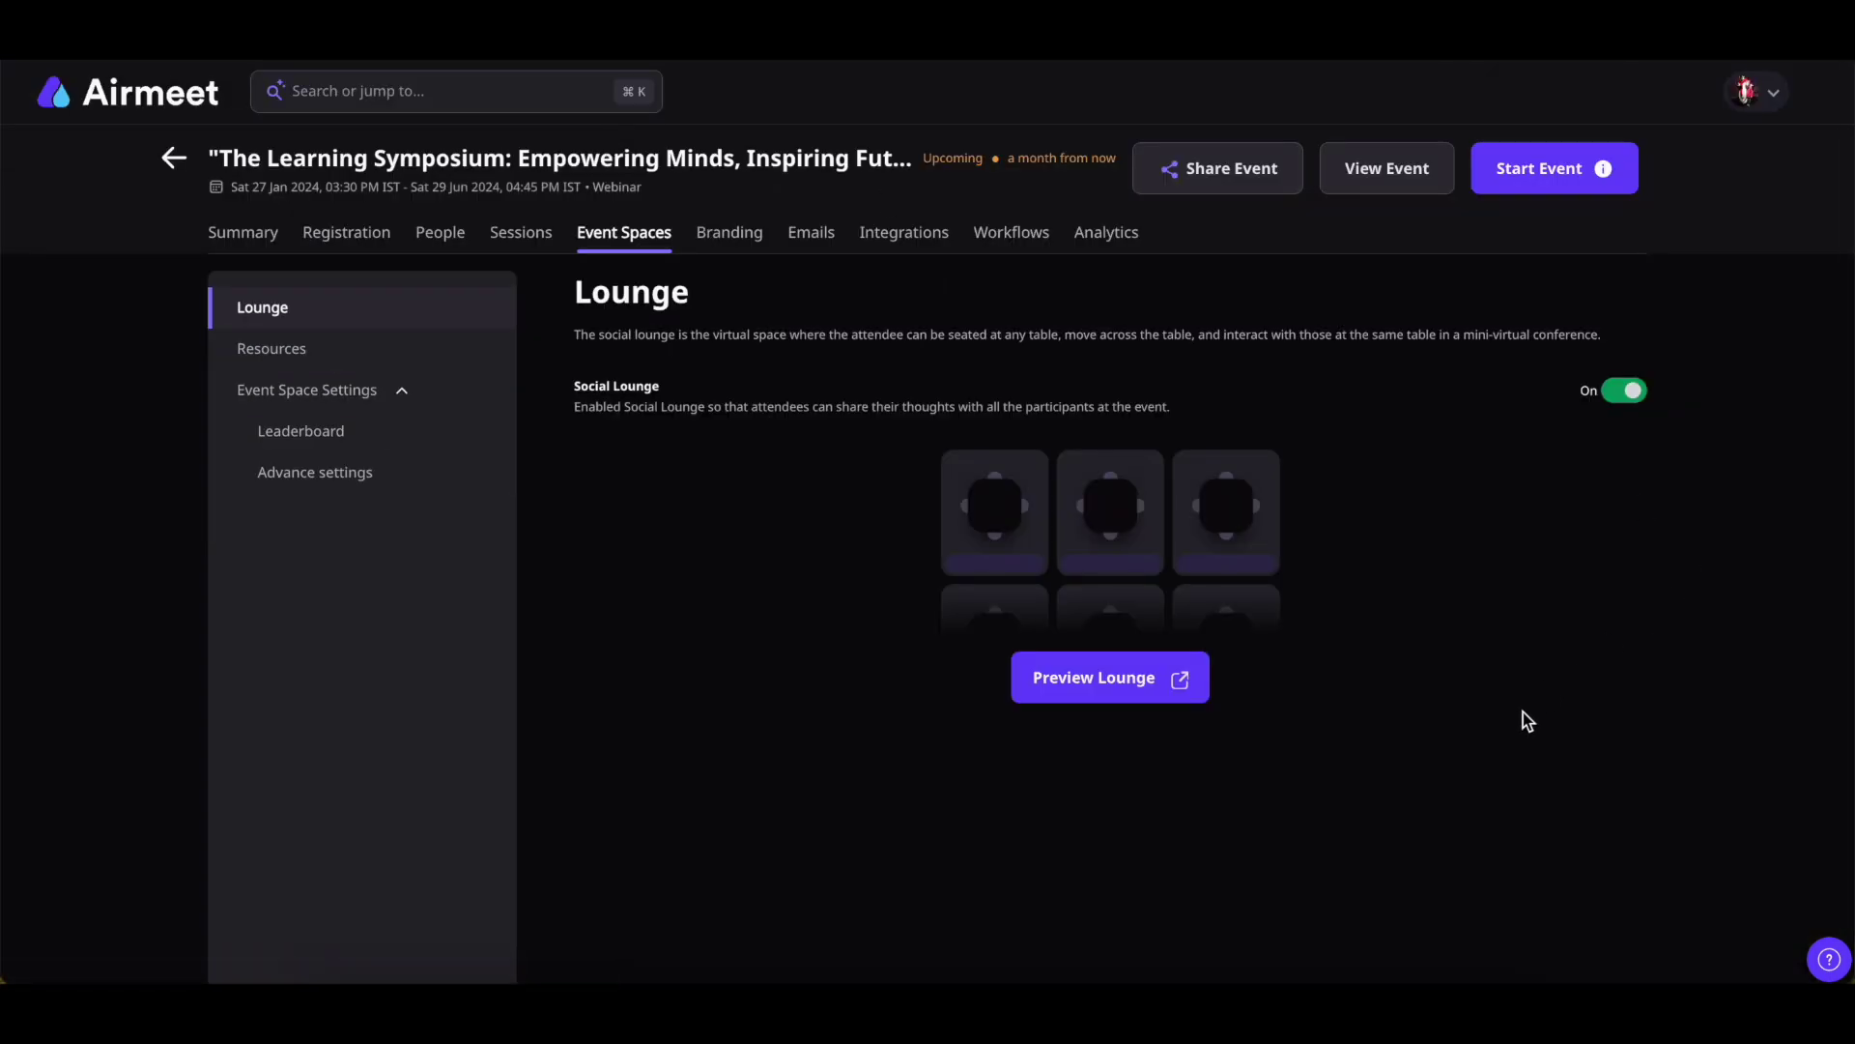
Switch the Social Lounge off in the event spaces and open the event's resources.
click(1623, 394)
click(1623, 392)
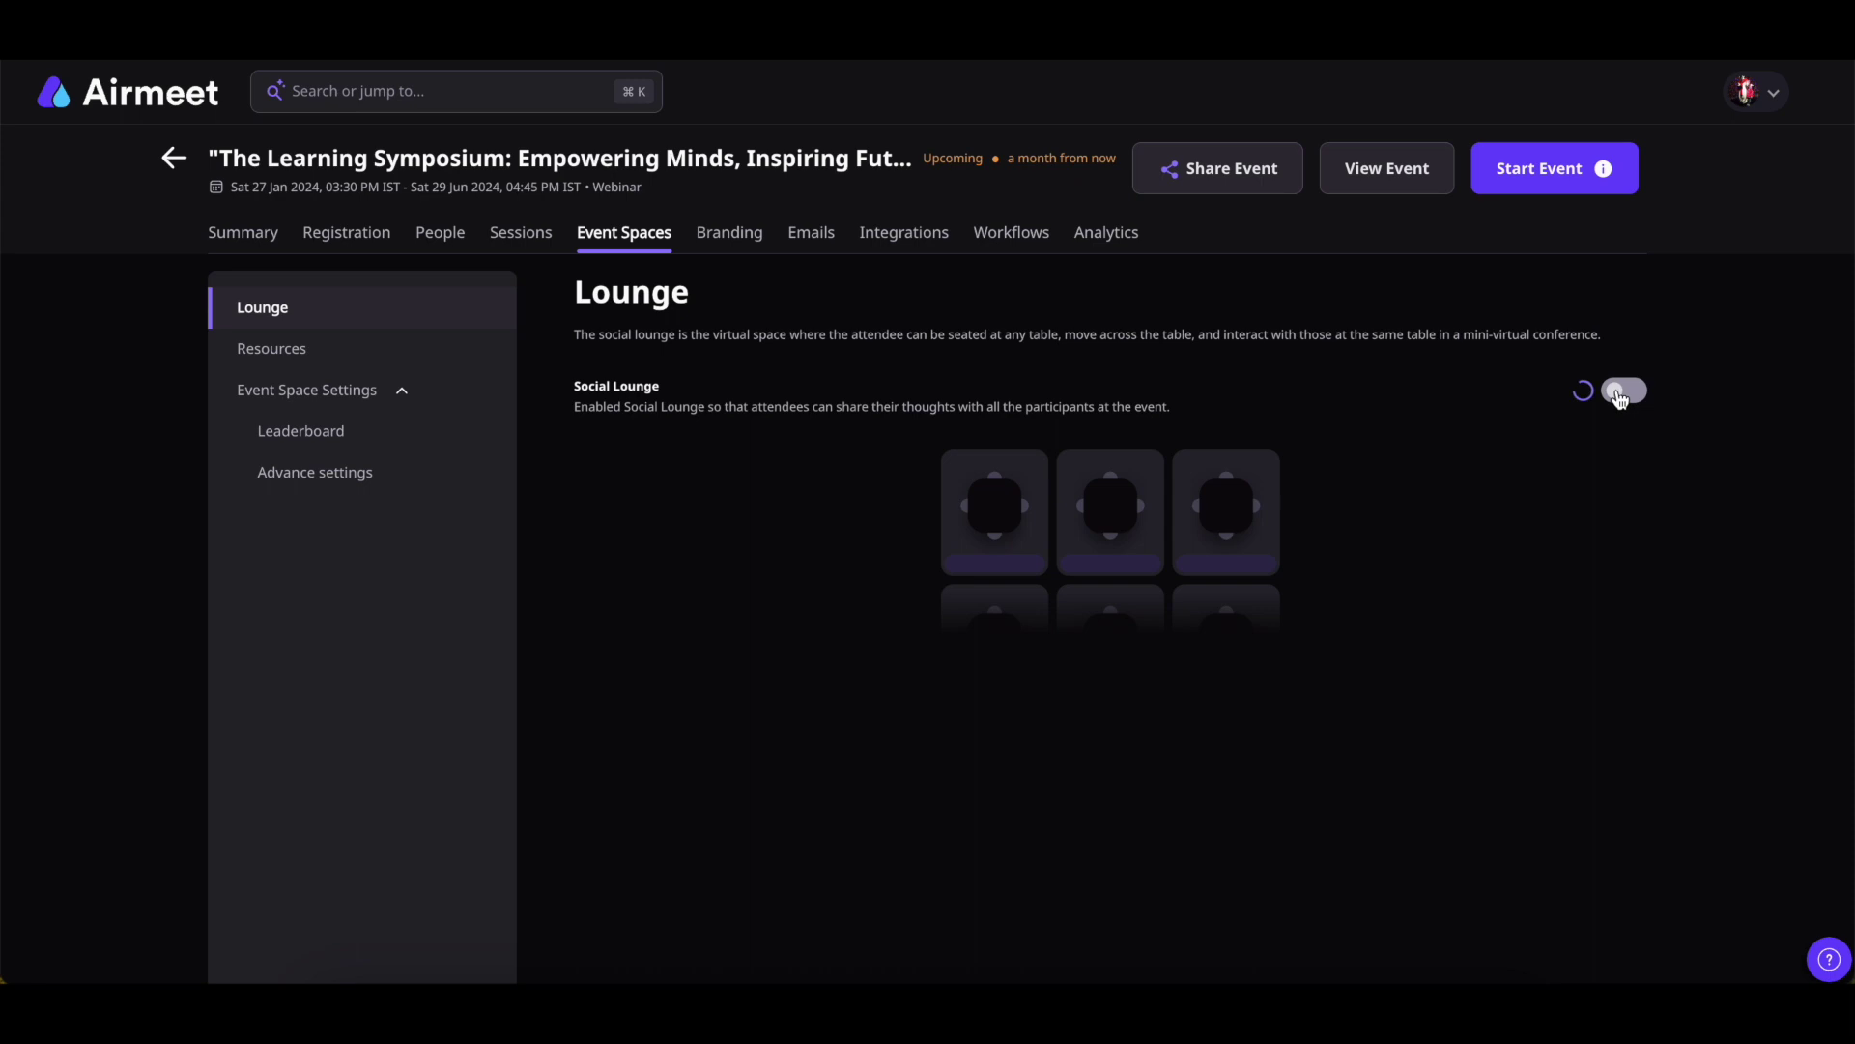
click(253, 350)
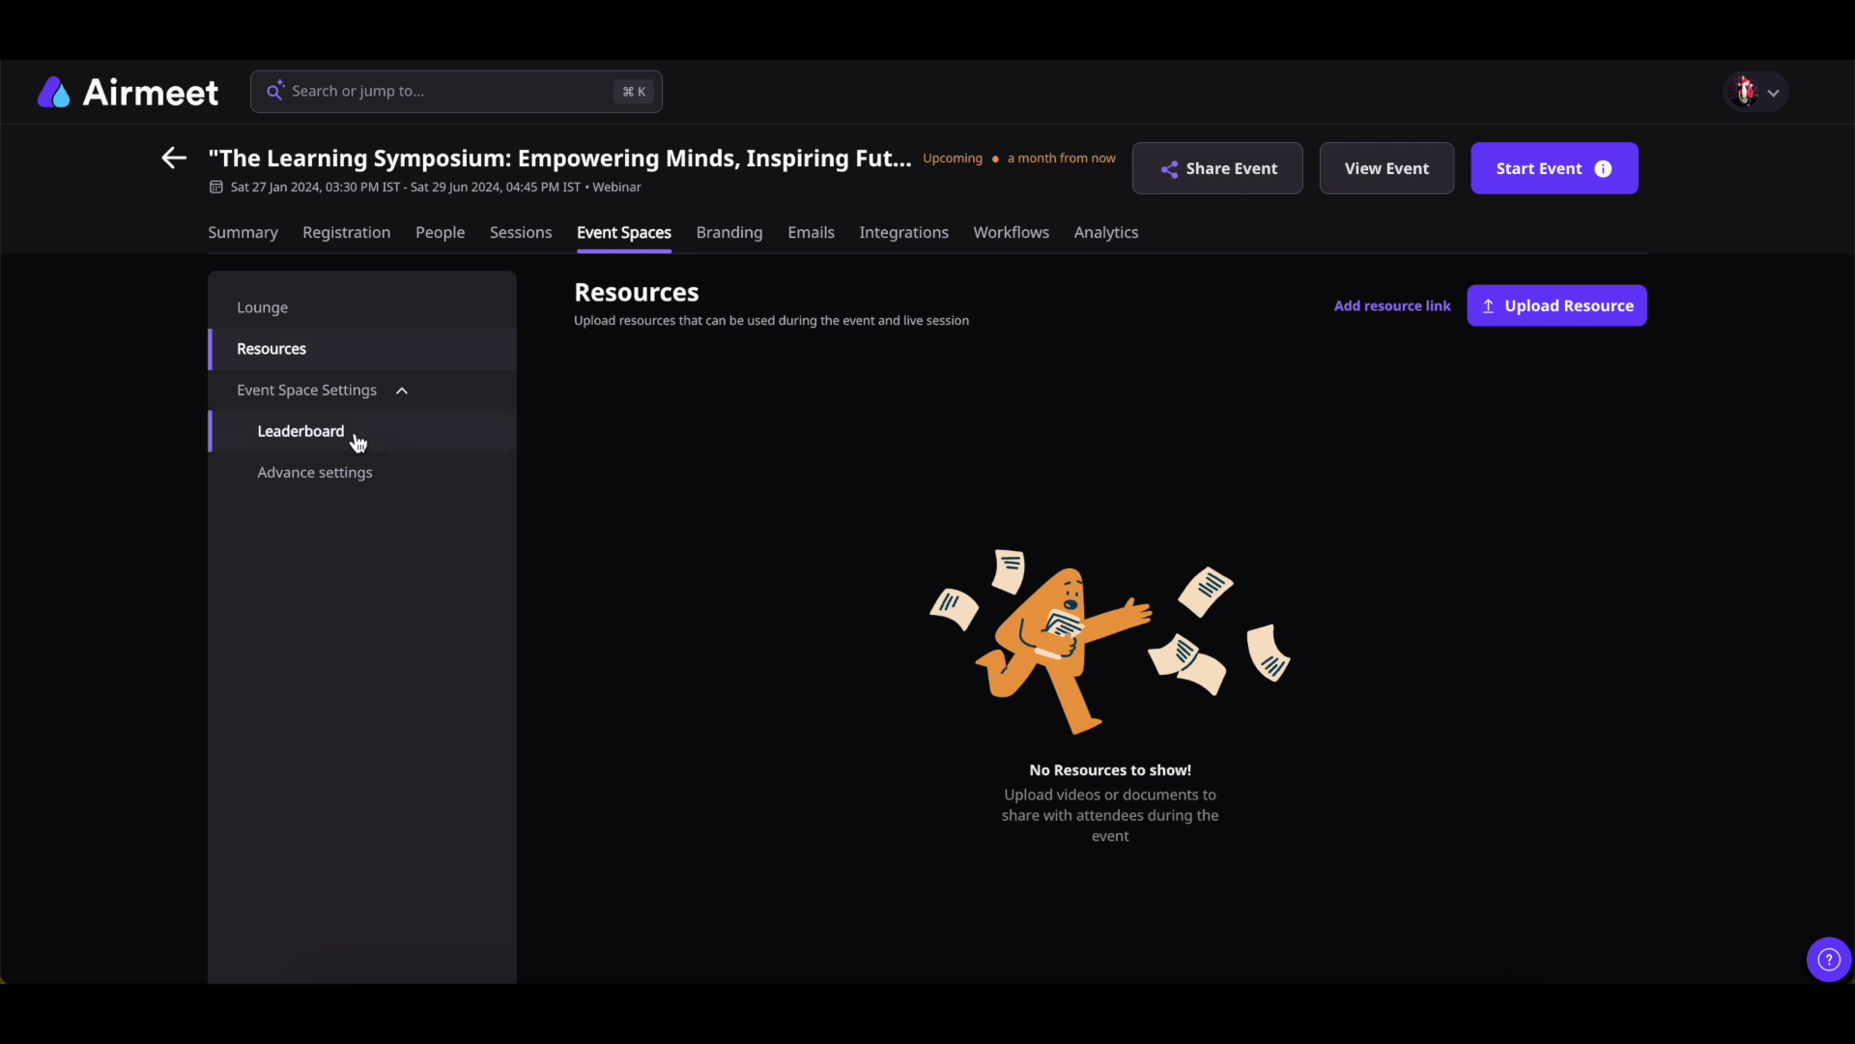
Enable the leaderboard in the event space settings and bring up the advance settings entry.
click(352, 434)
click(1275, 432)
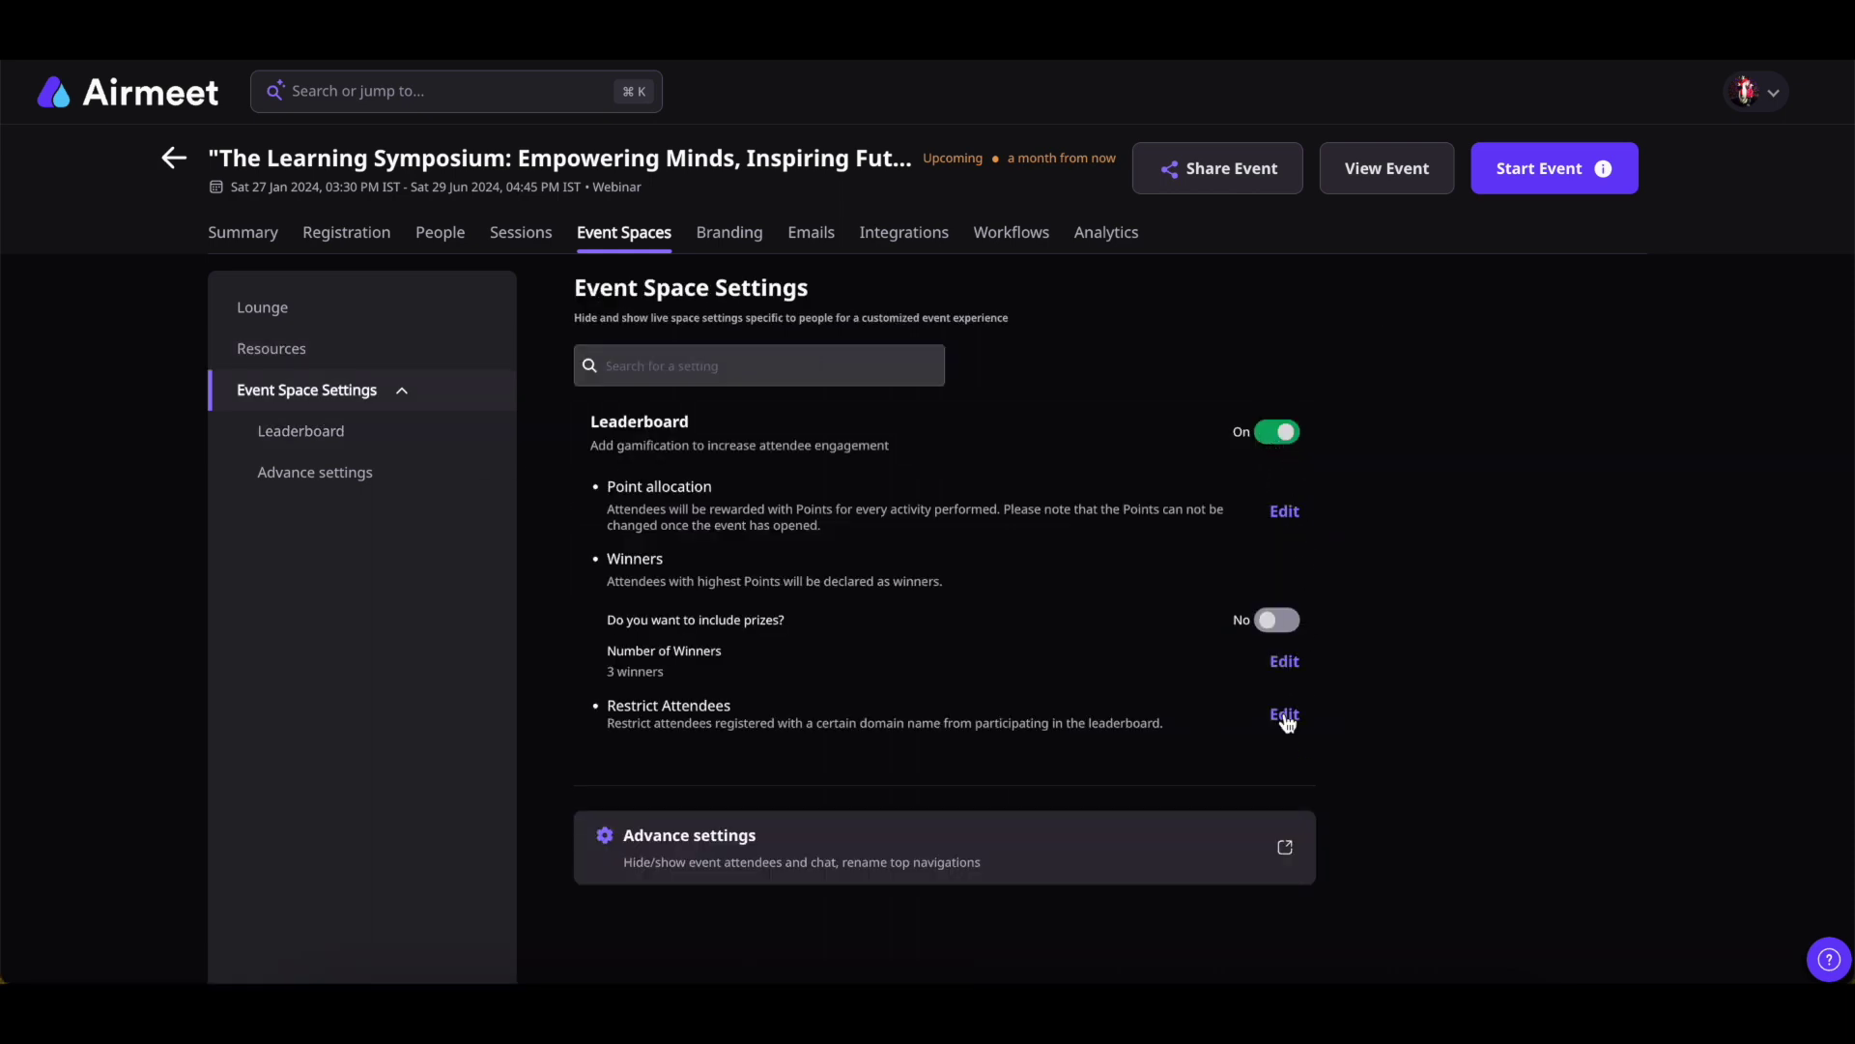
click(328, 480)
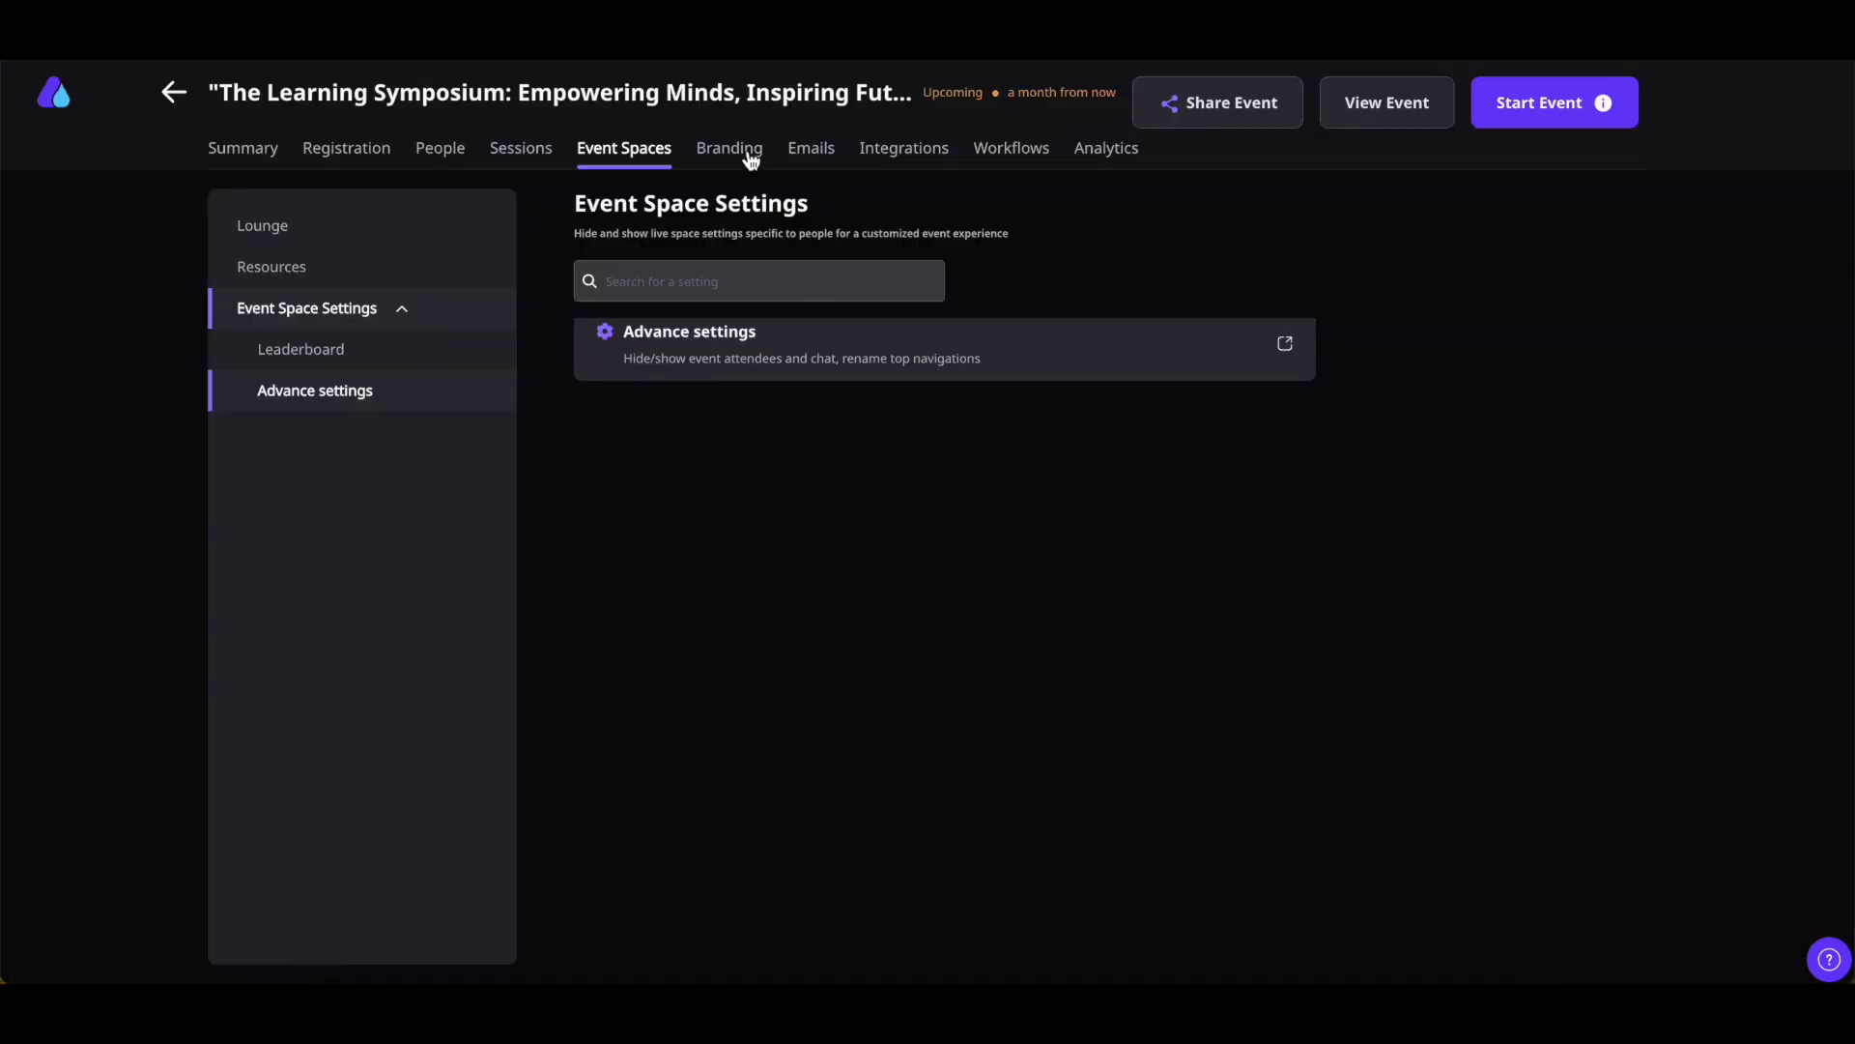
Review the event's branding sections: event branding, landing page, stage backdrop and sponsors.
click(750, 152)
scroll(946, 418, down, 1)
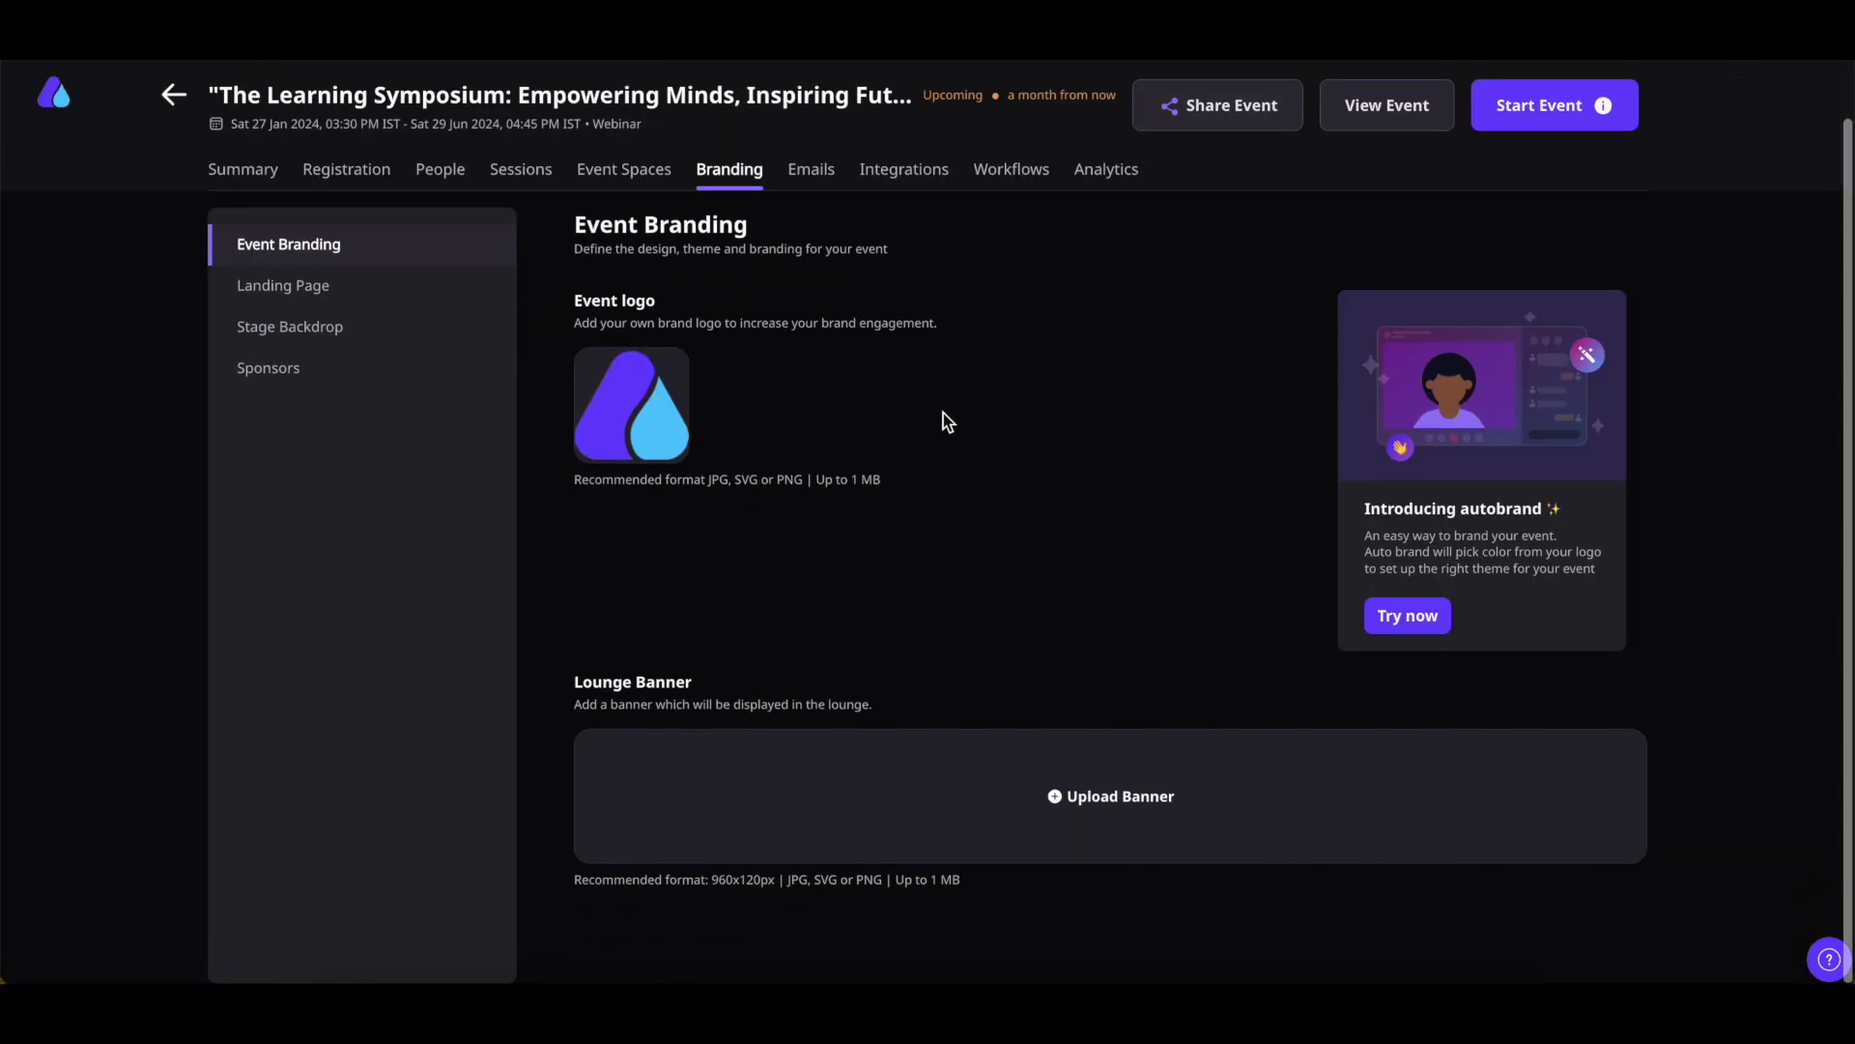
mouse_move(635, 382)
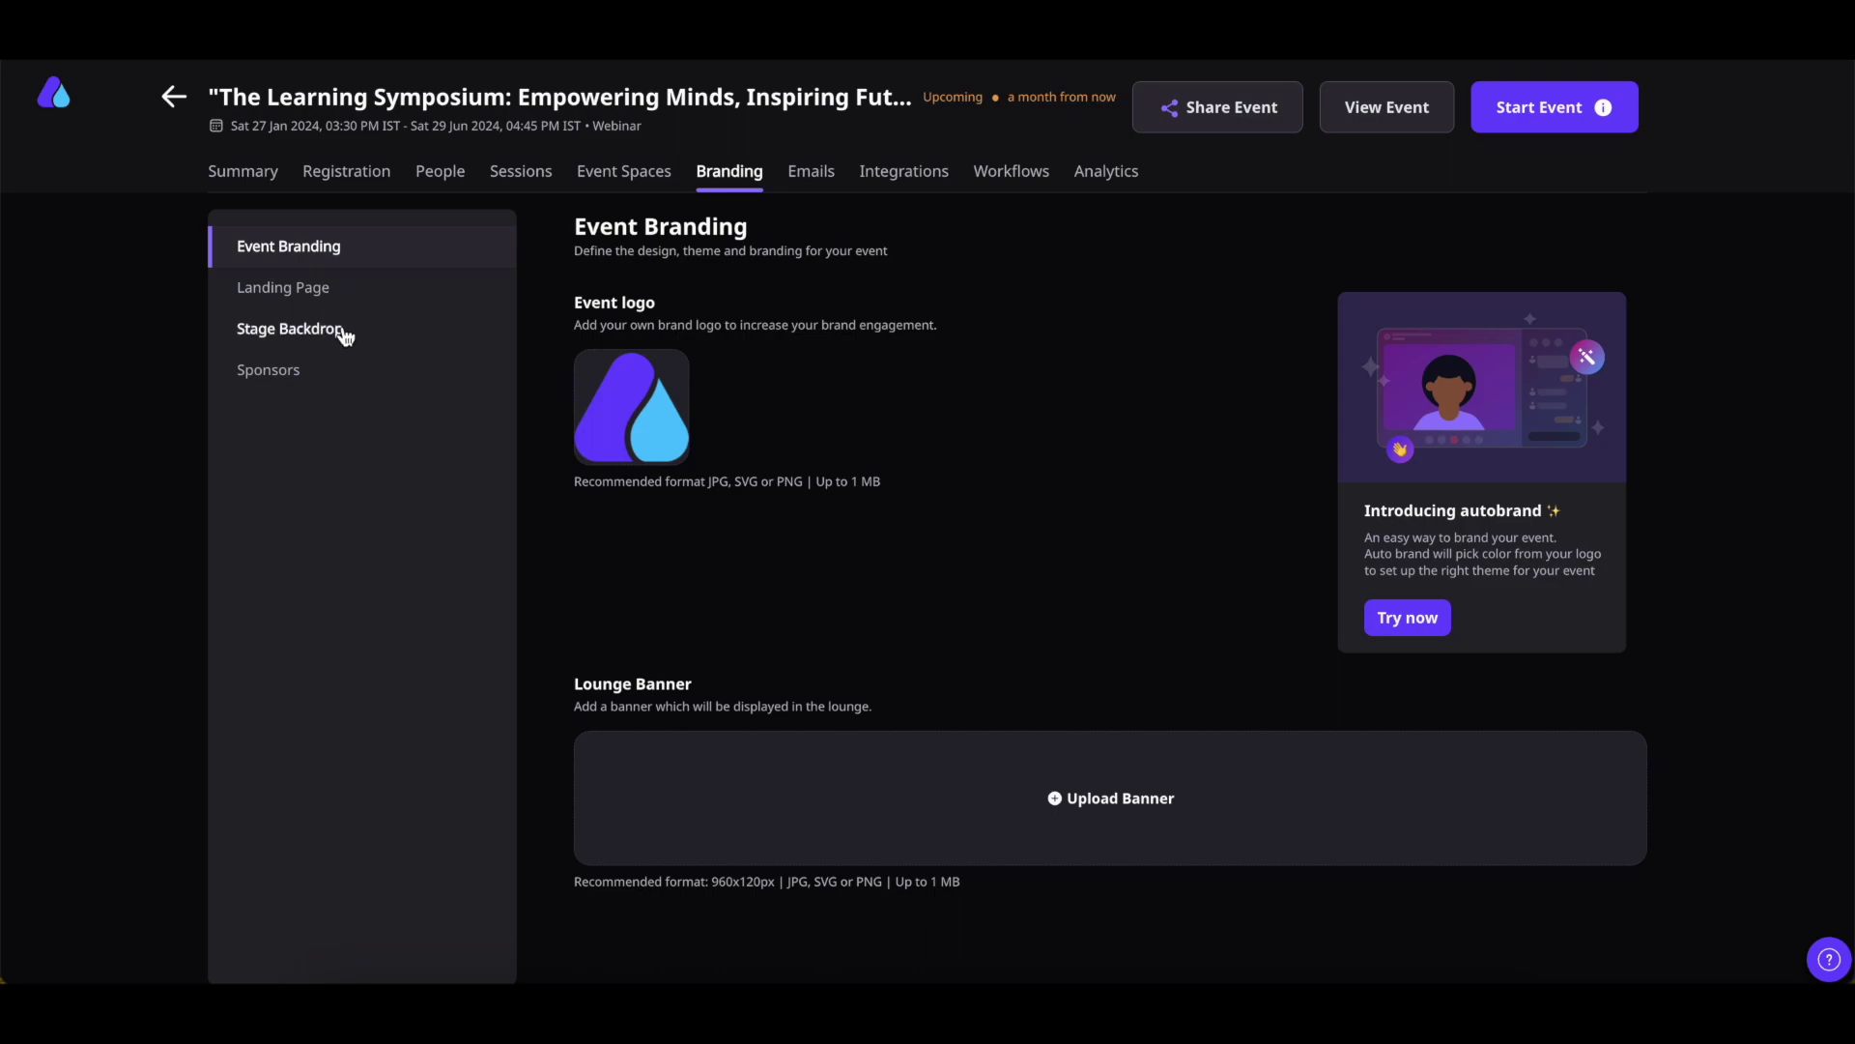
click(303, 308)
click(1549, 296)
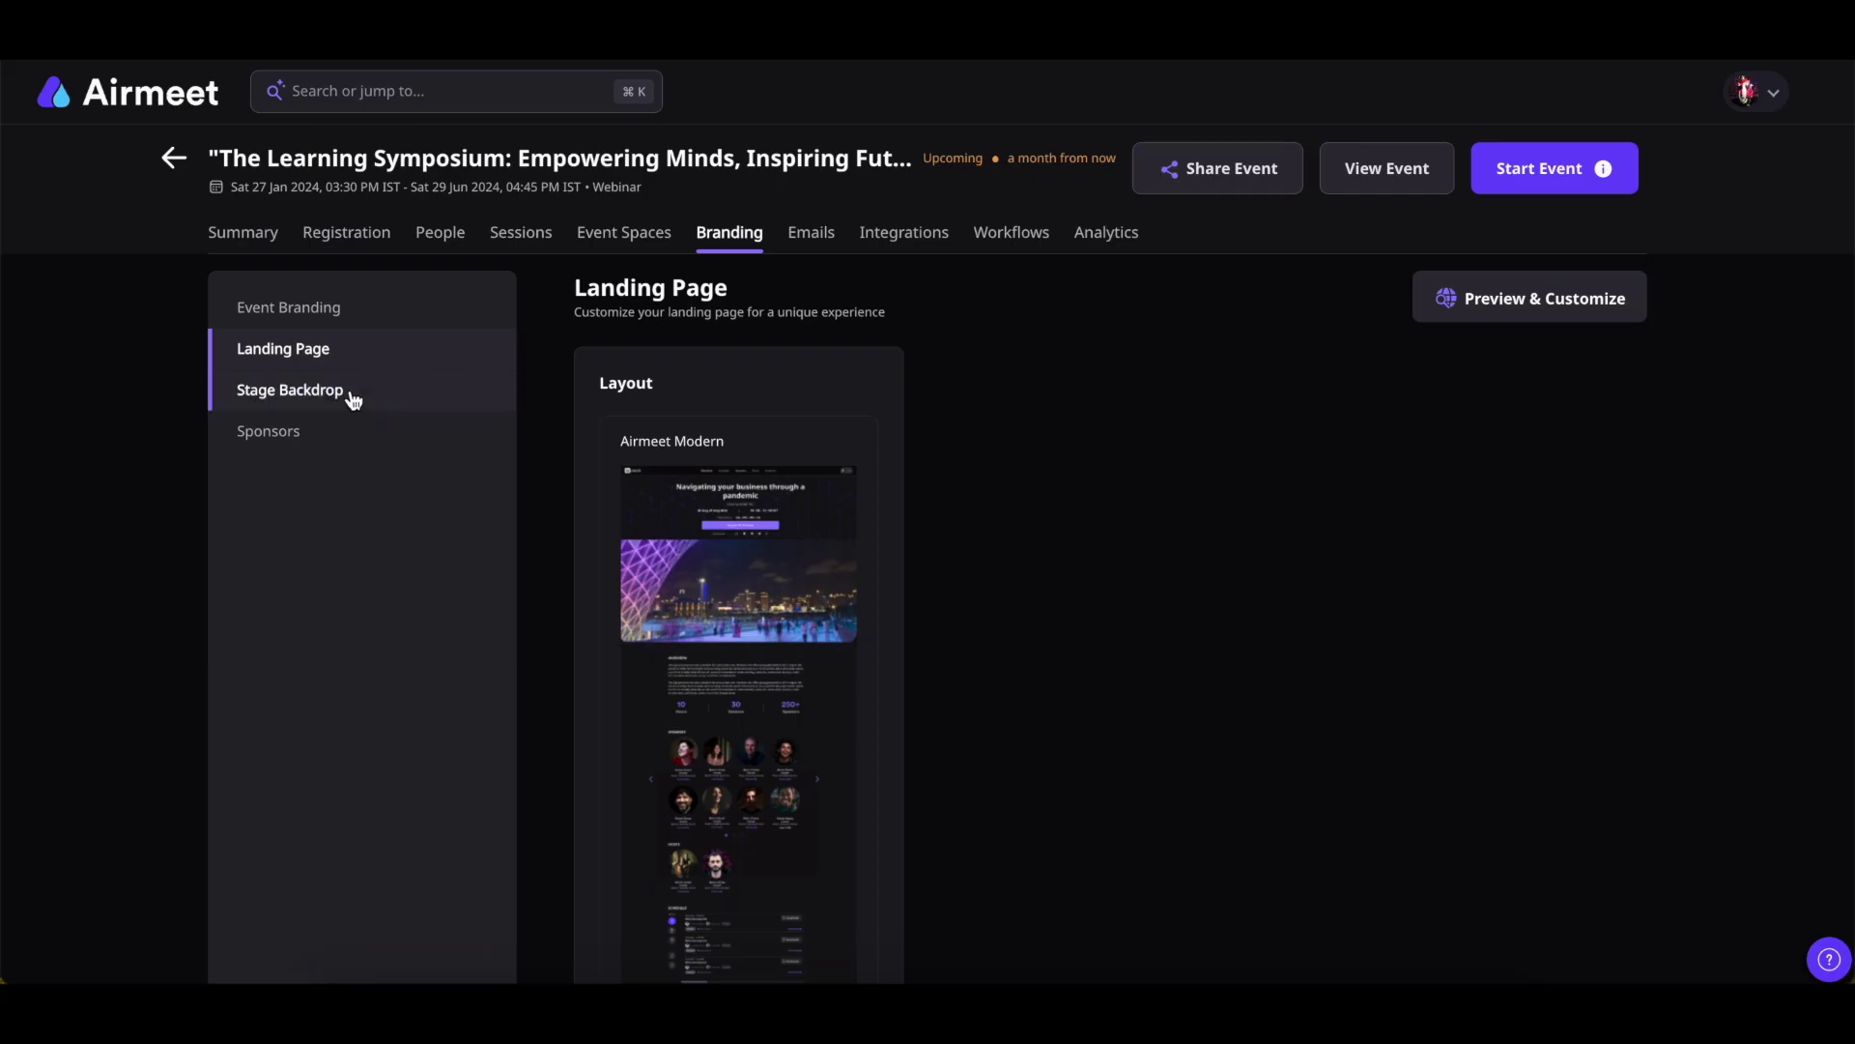
click(348, 392)
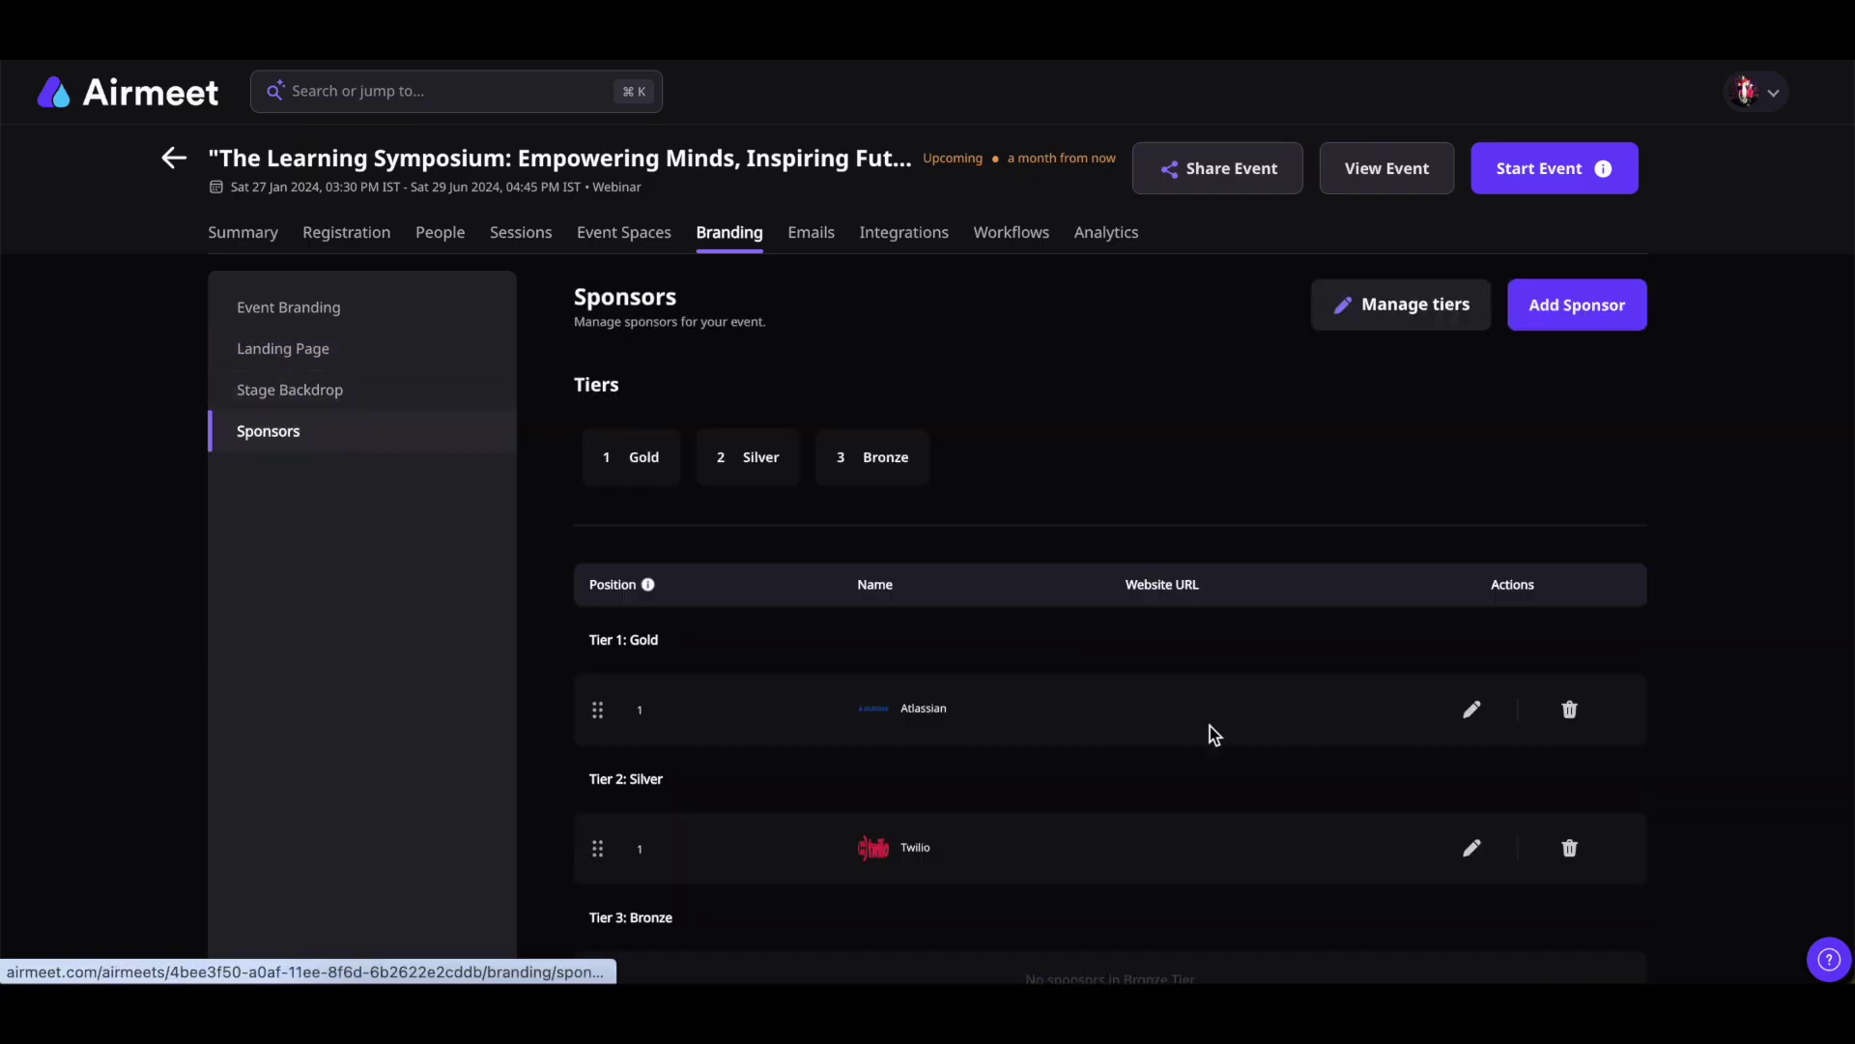
View the event's emails and the new email form, and bring up the event's integrations.
click(810, 234)
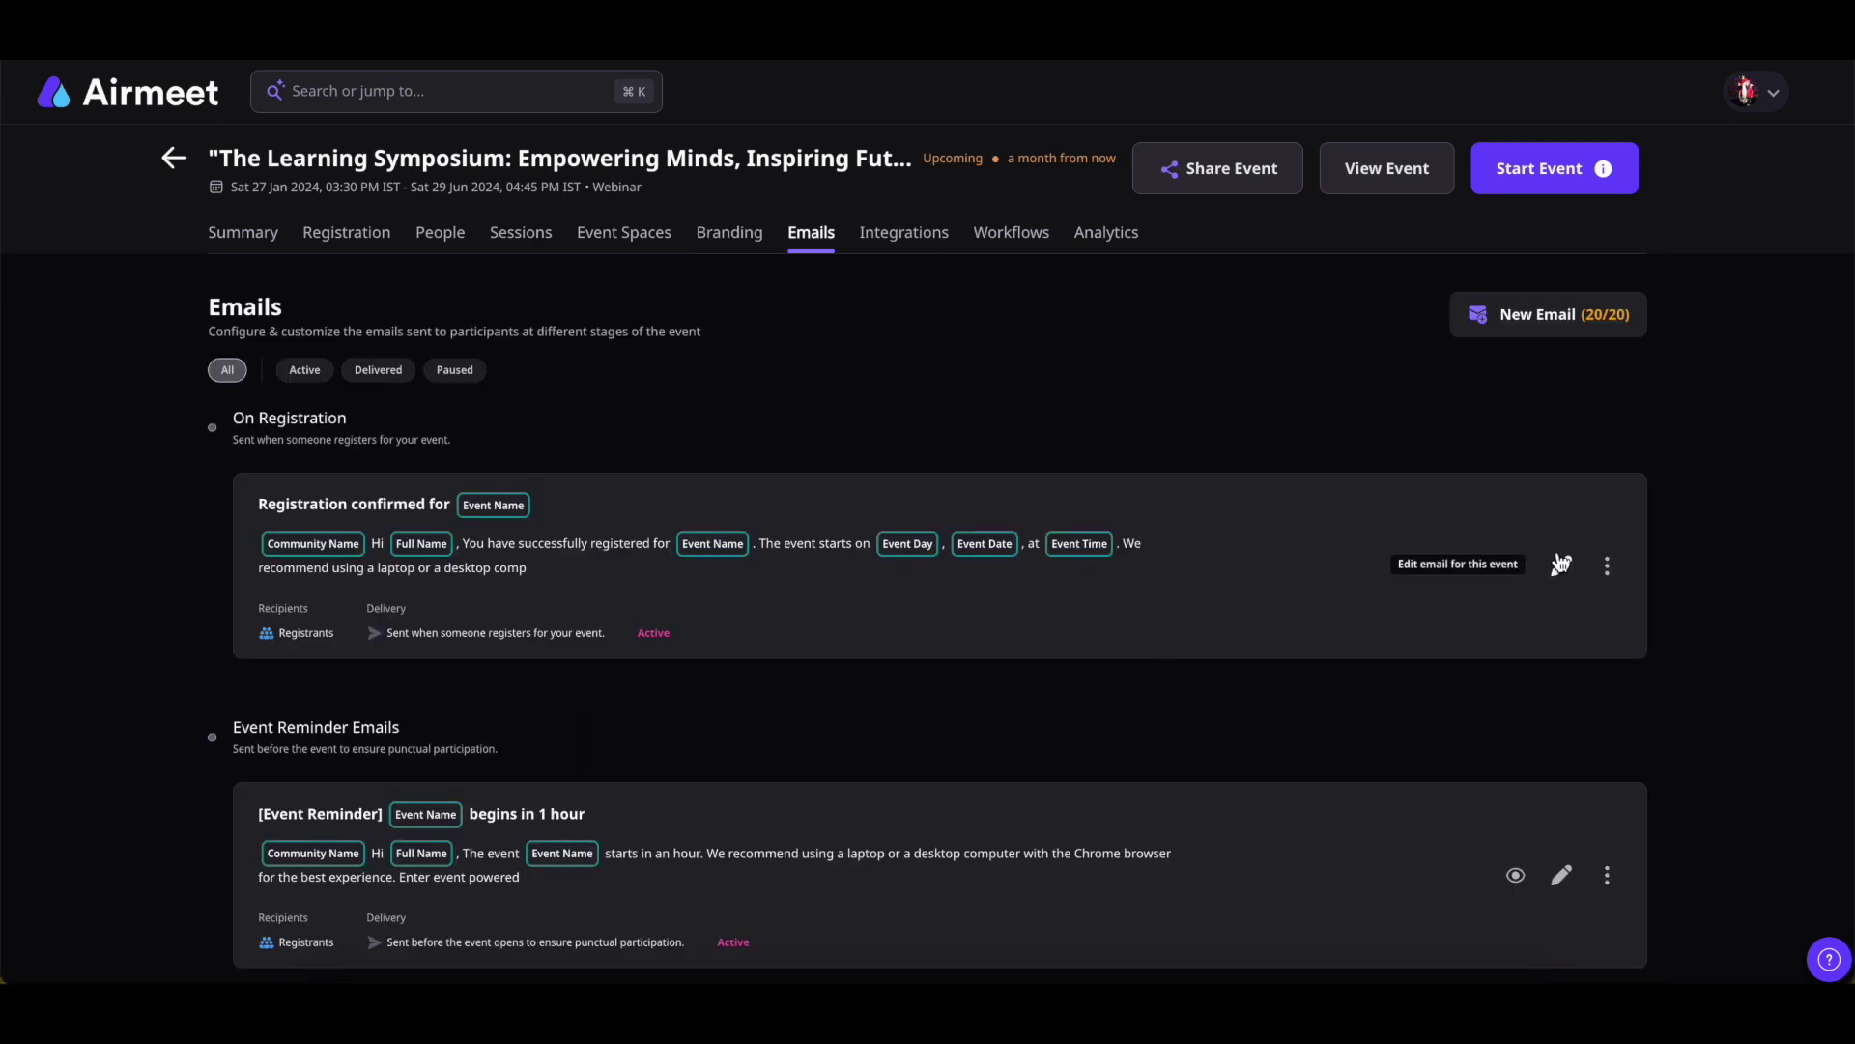
click(1525, 329)
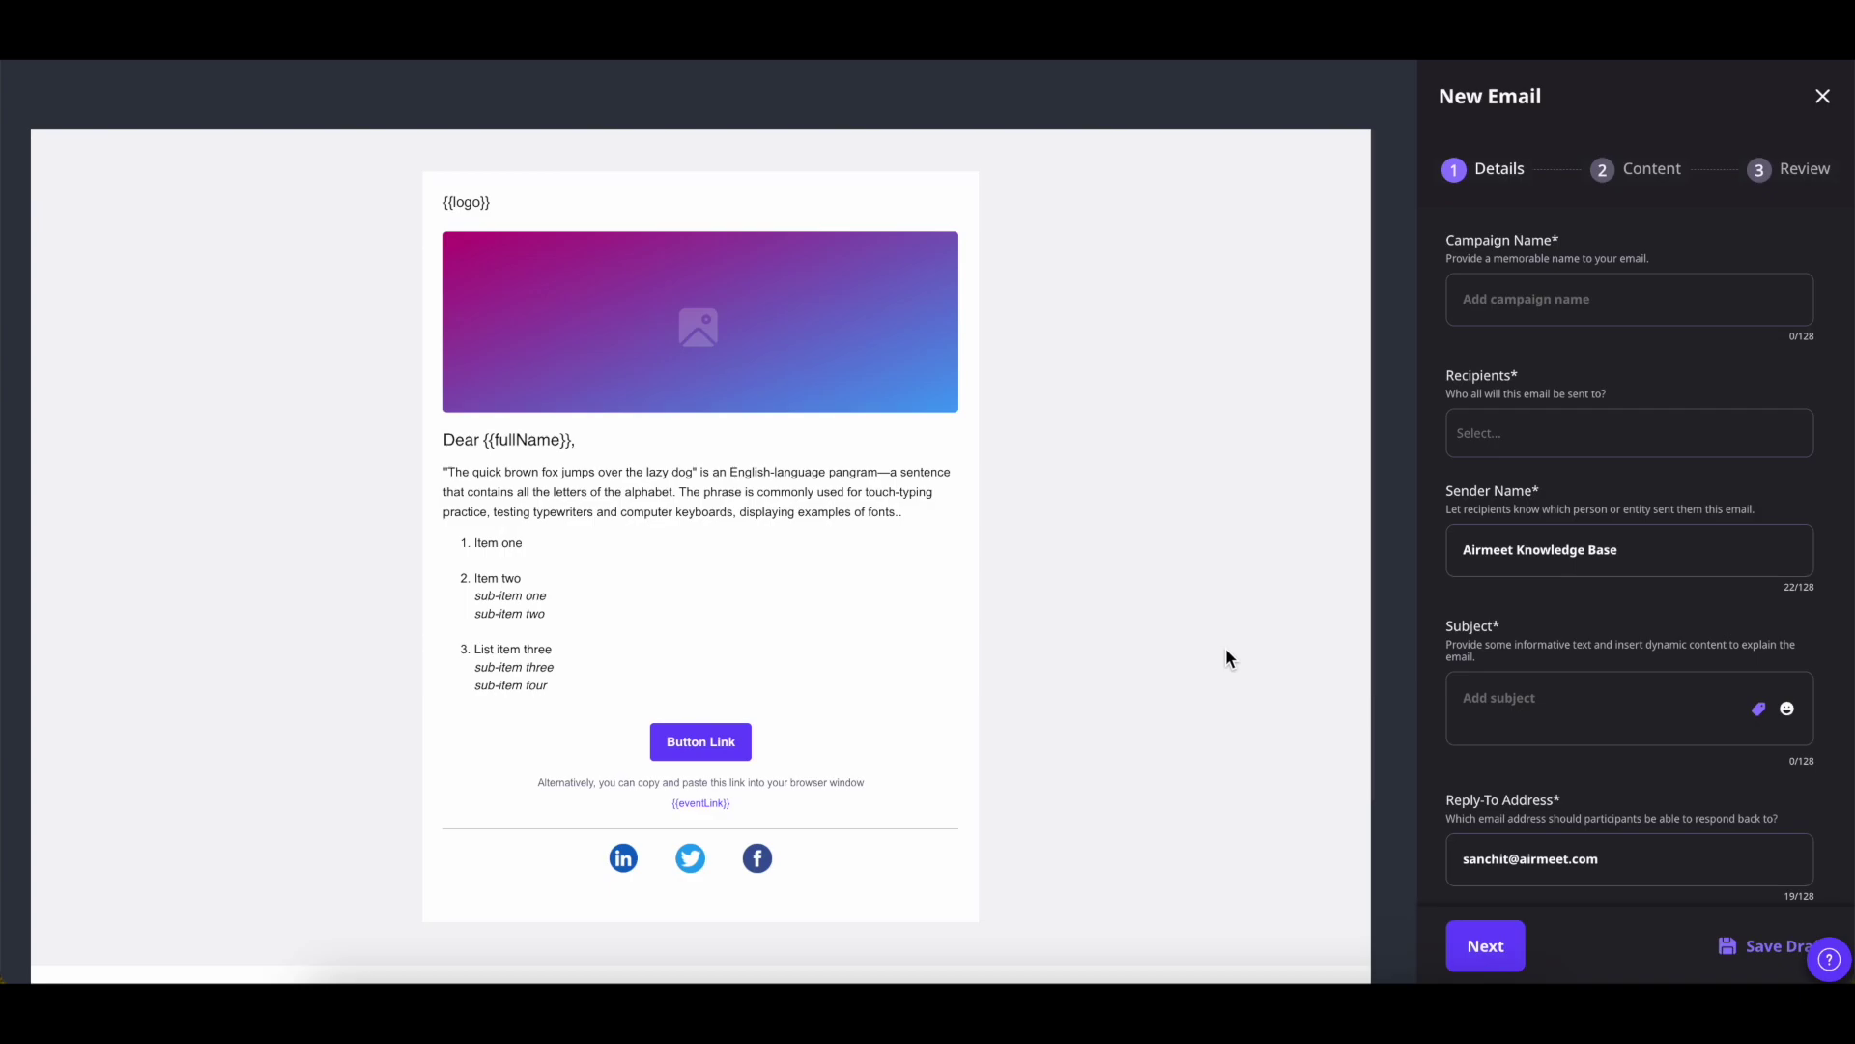
click(1225, 657)
click(903, 238)
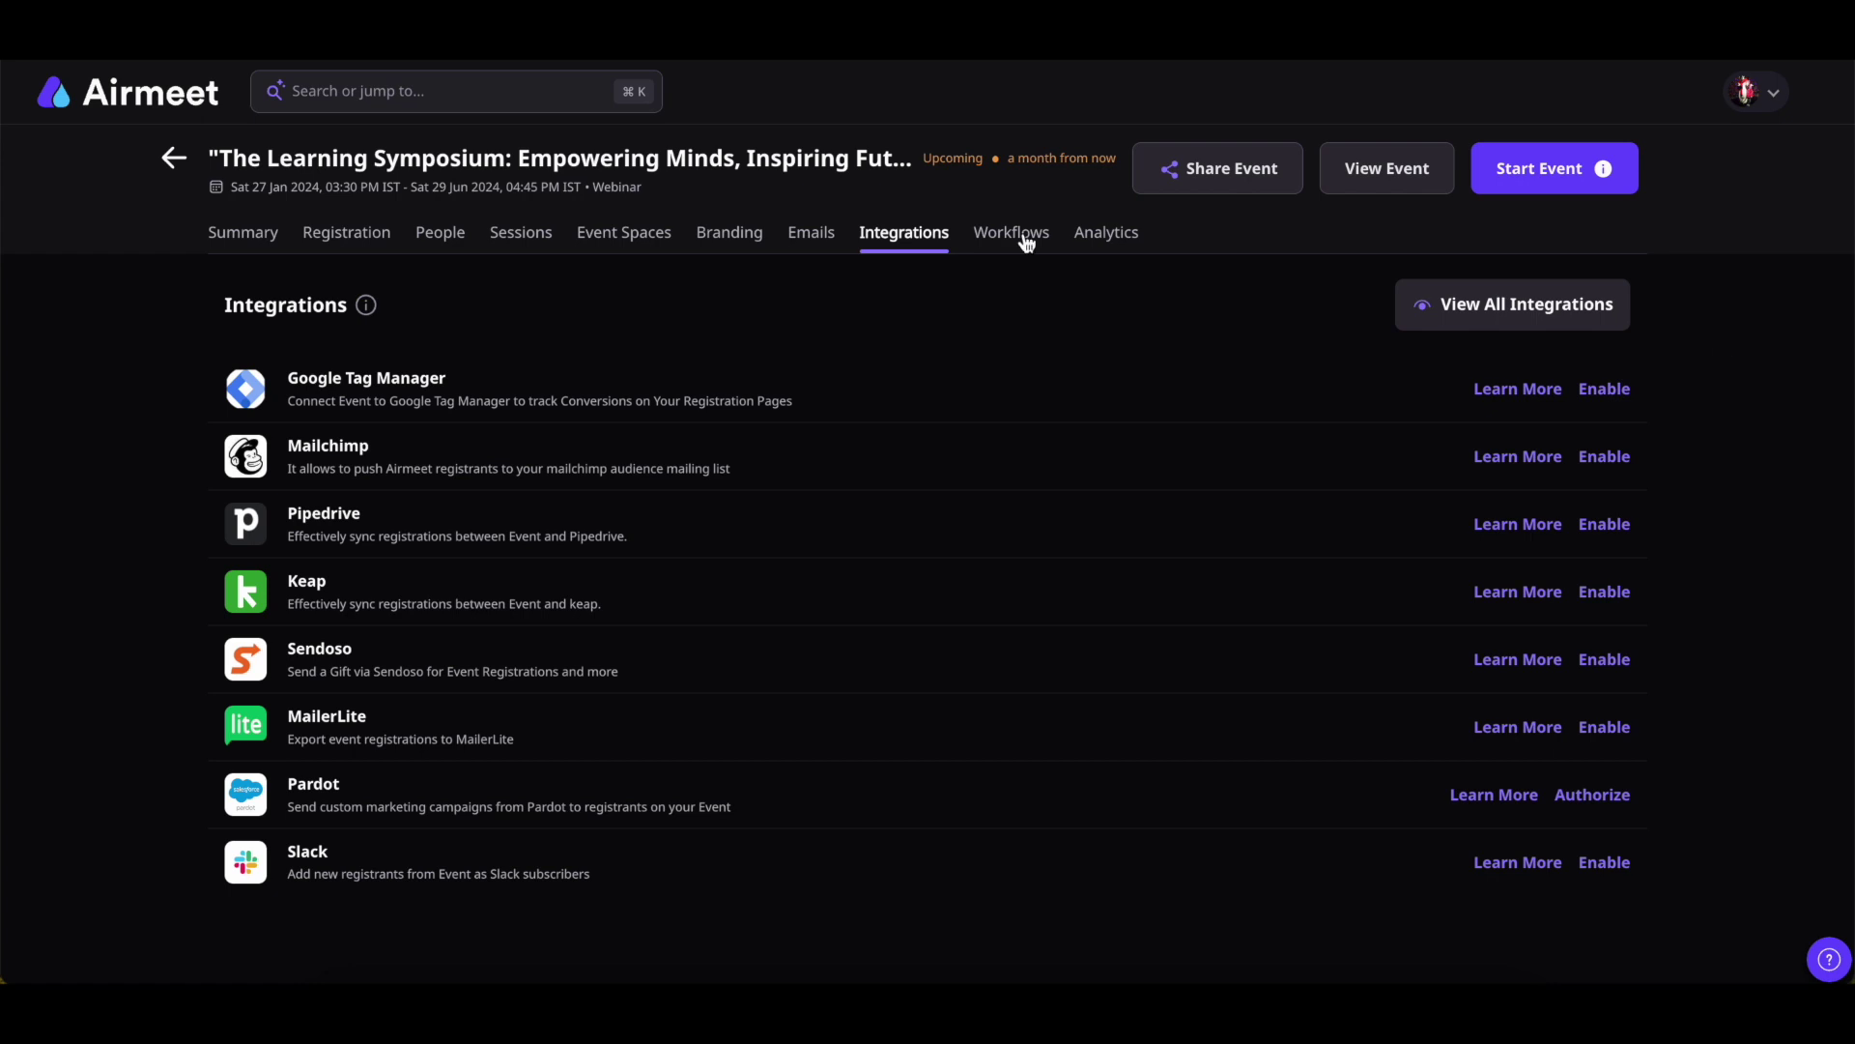
Create an automated workflow named Registration with the trigger "Entered the event".
click(1013, 234)
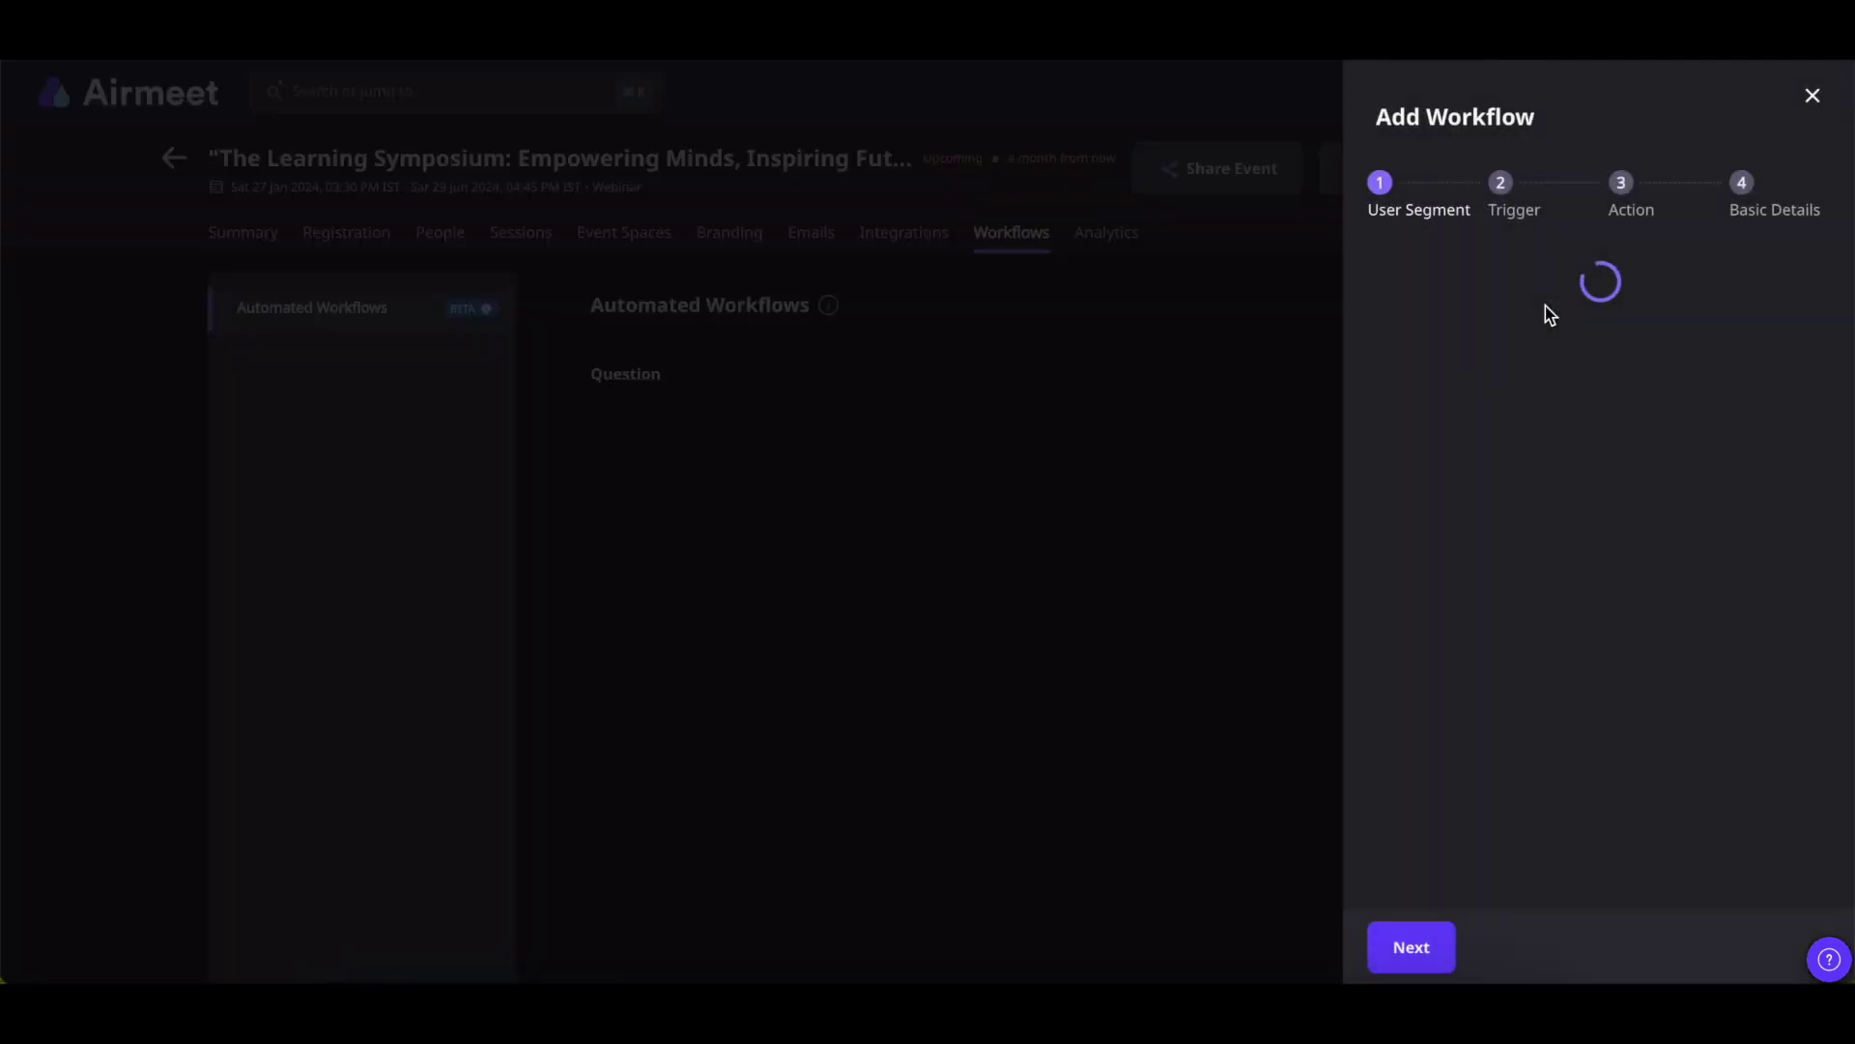
click(1408, 947)
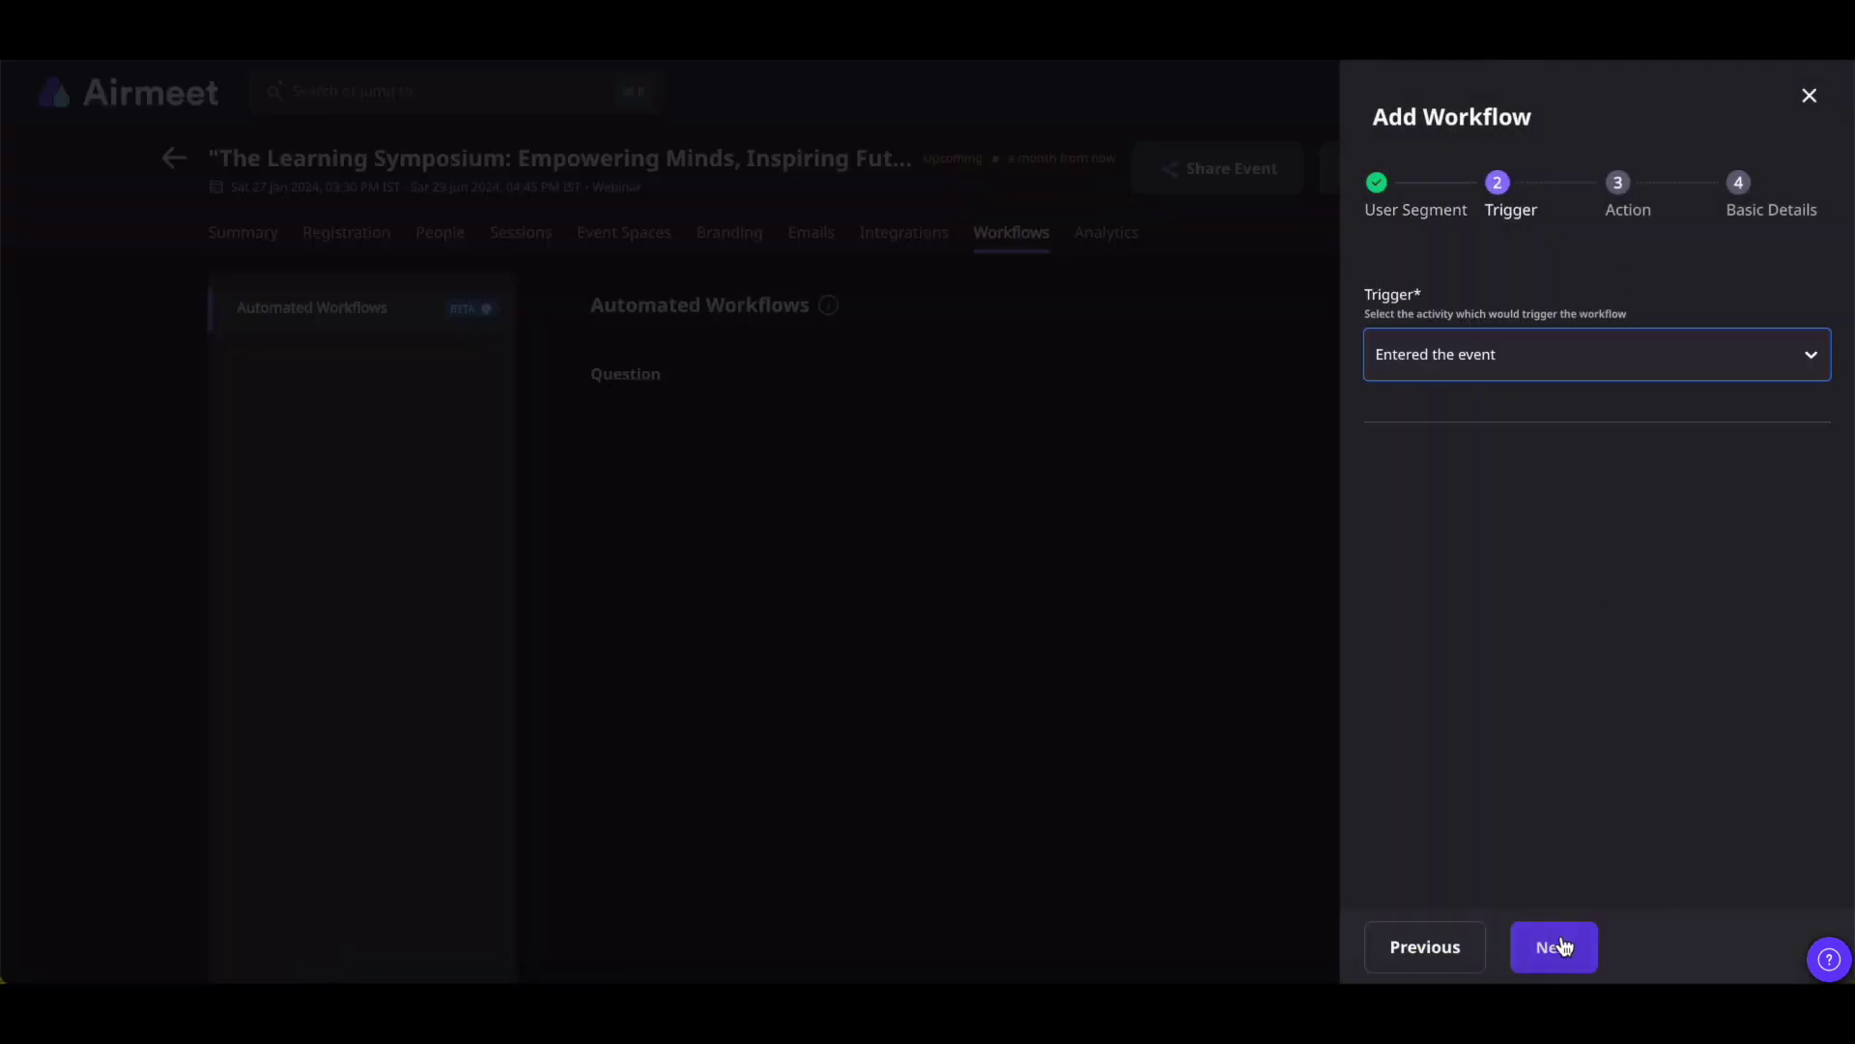
click(1558, 947)
click(1558, 947)
click(1546, 948)
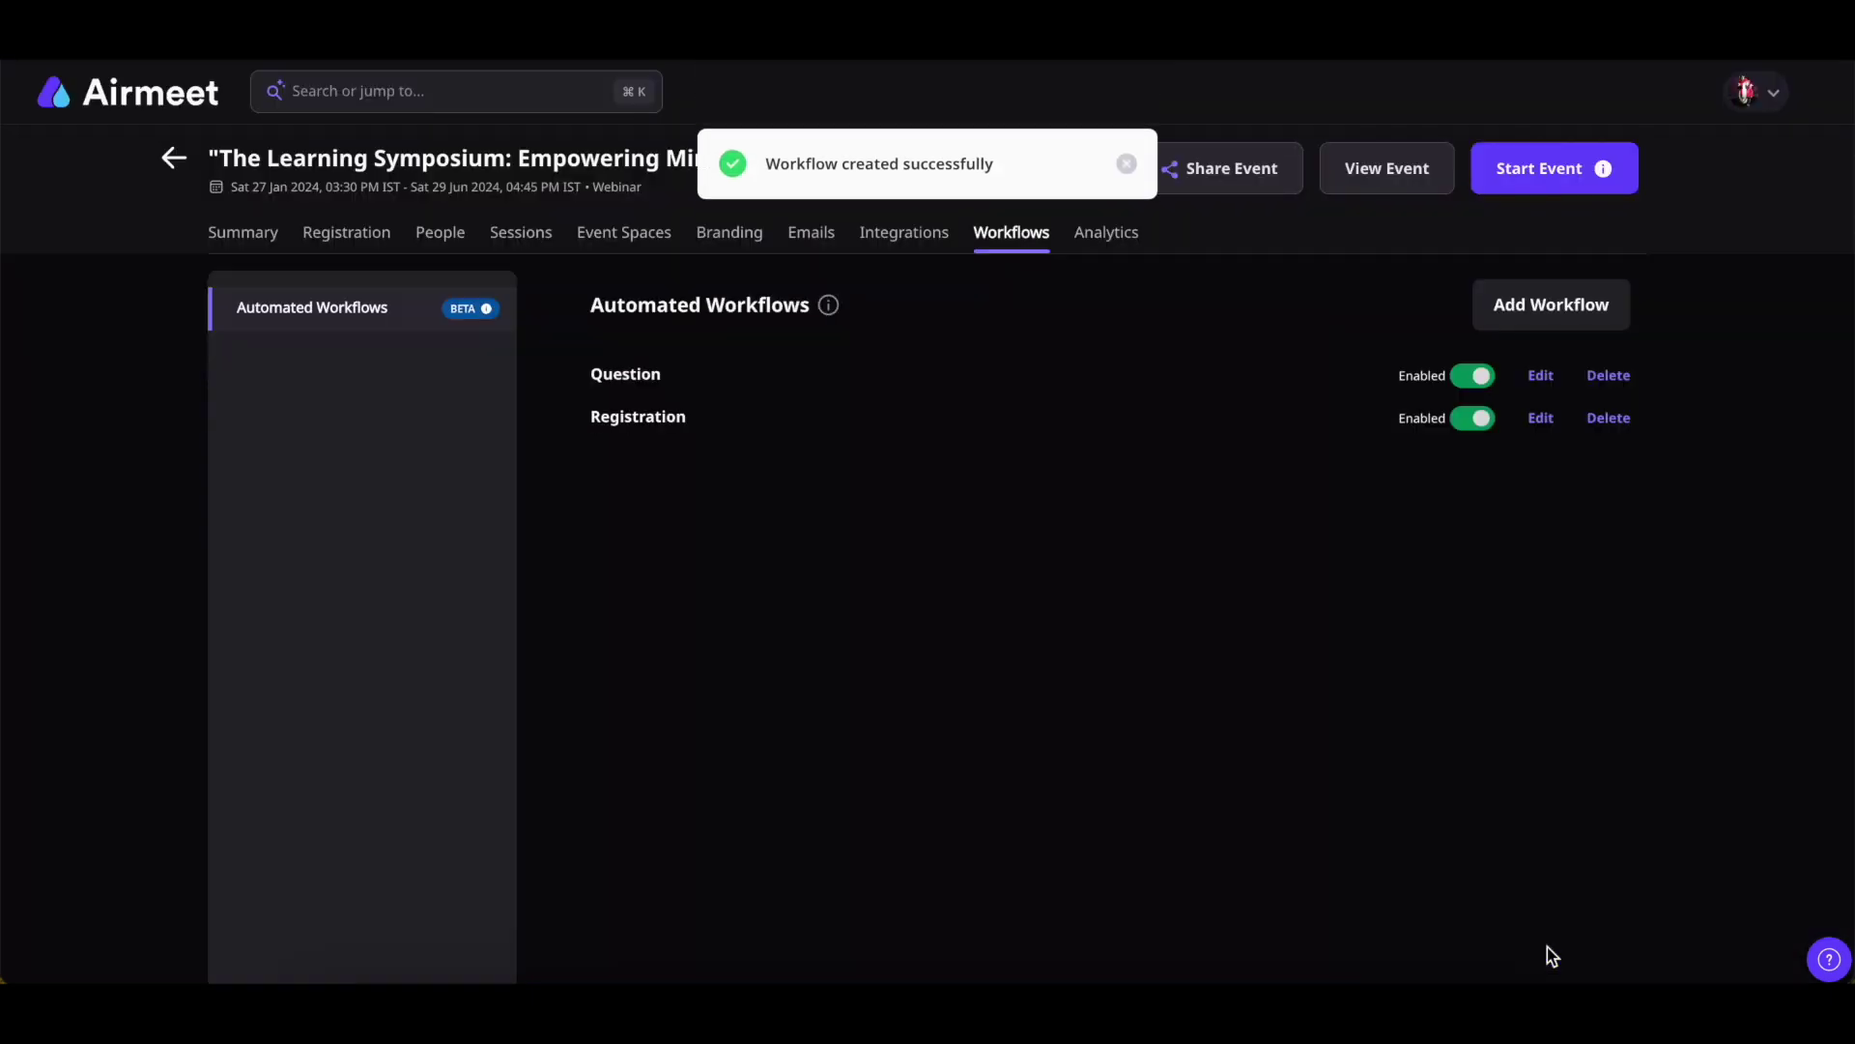
Review the event analytics, covering the segments and reports, and return to the registrations overview.
click(1116, 241)
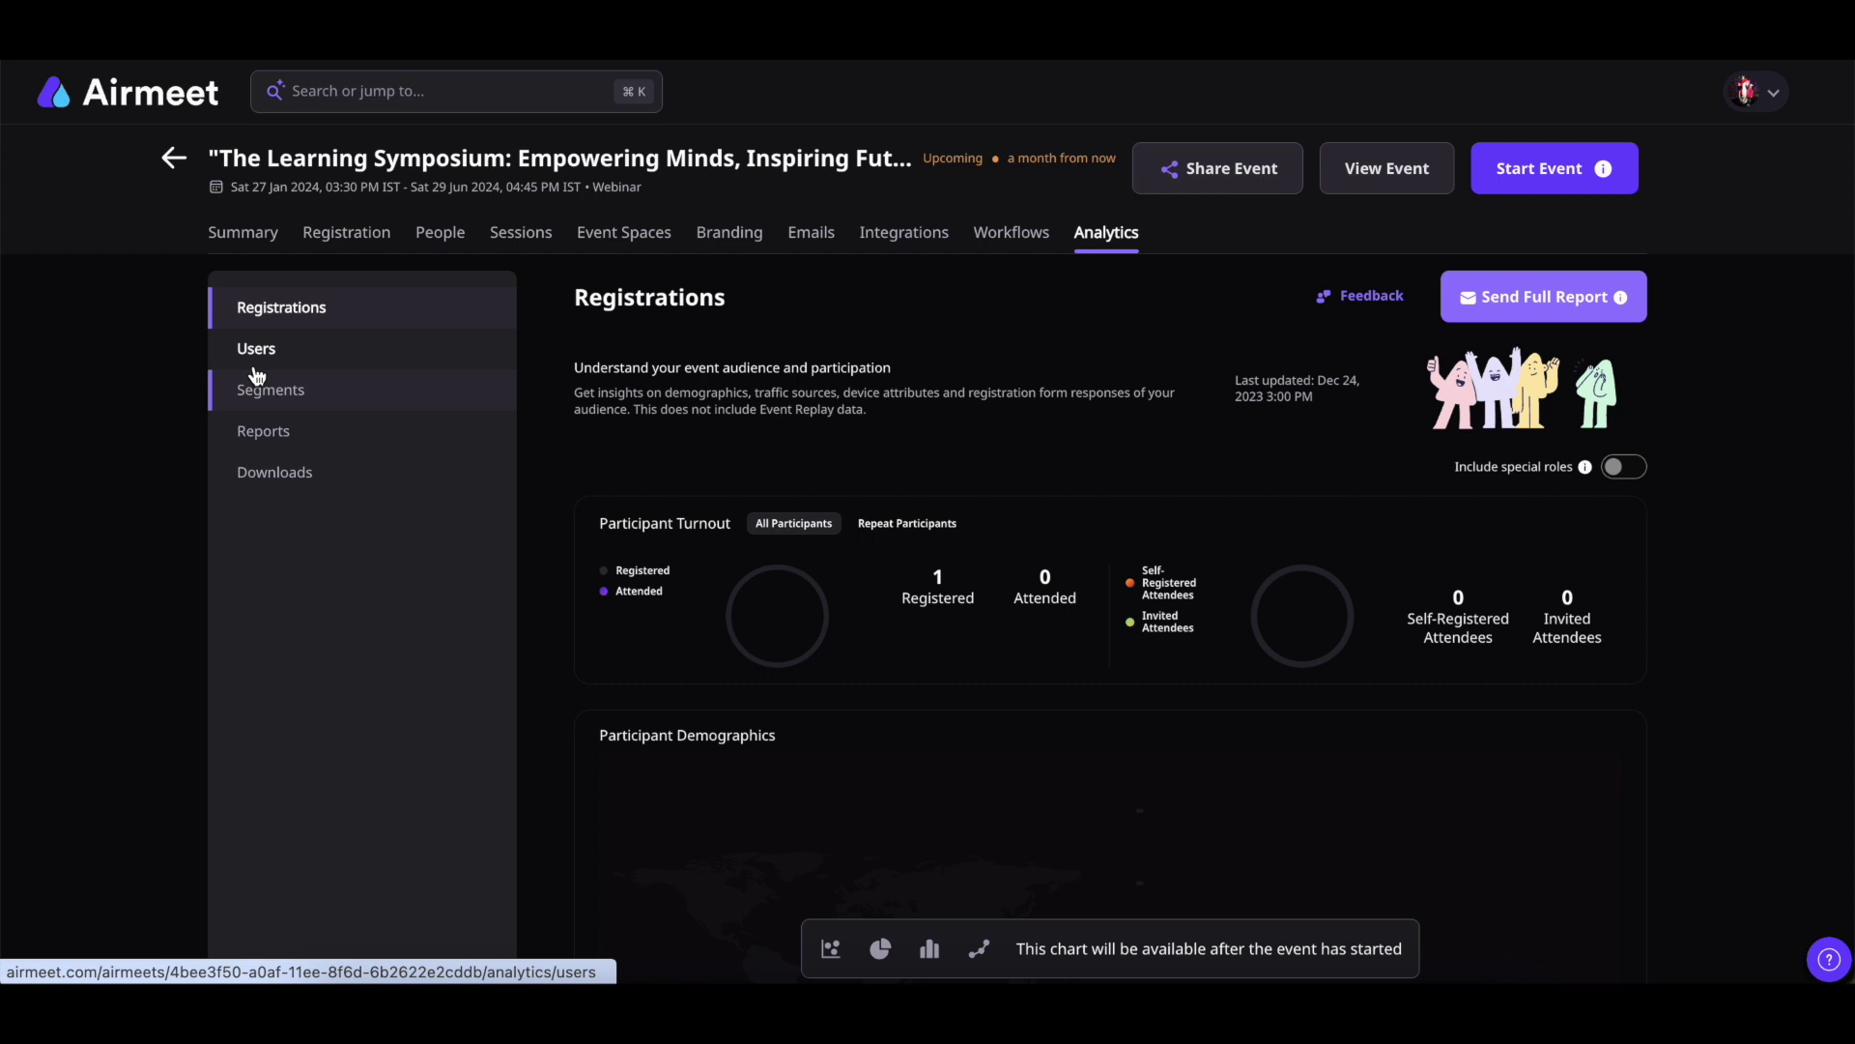
click(256, 377)
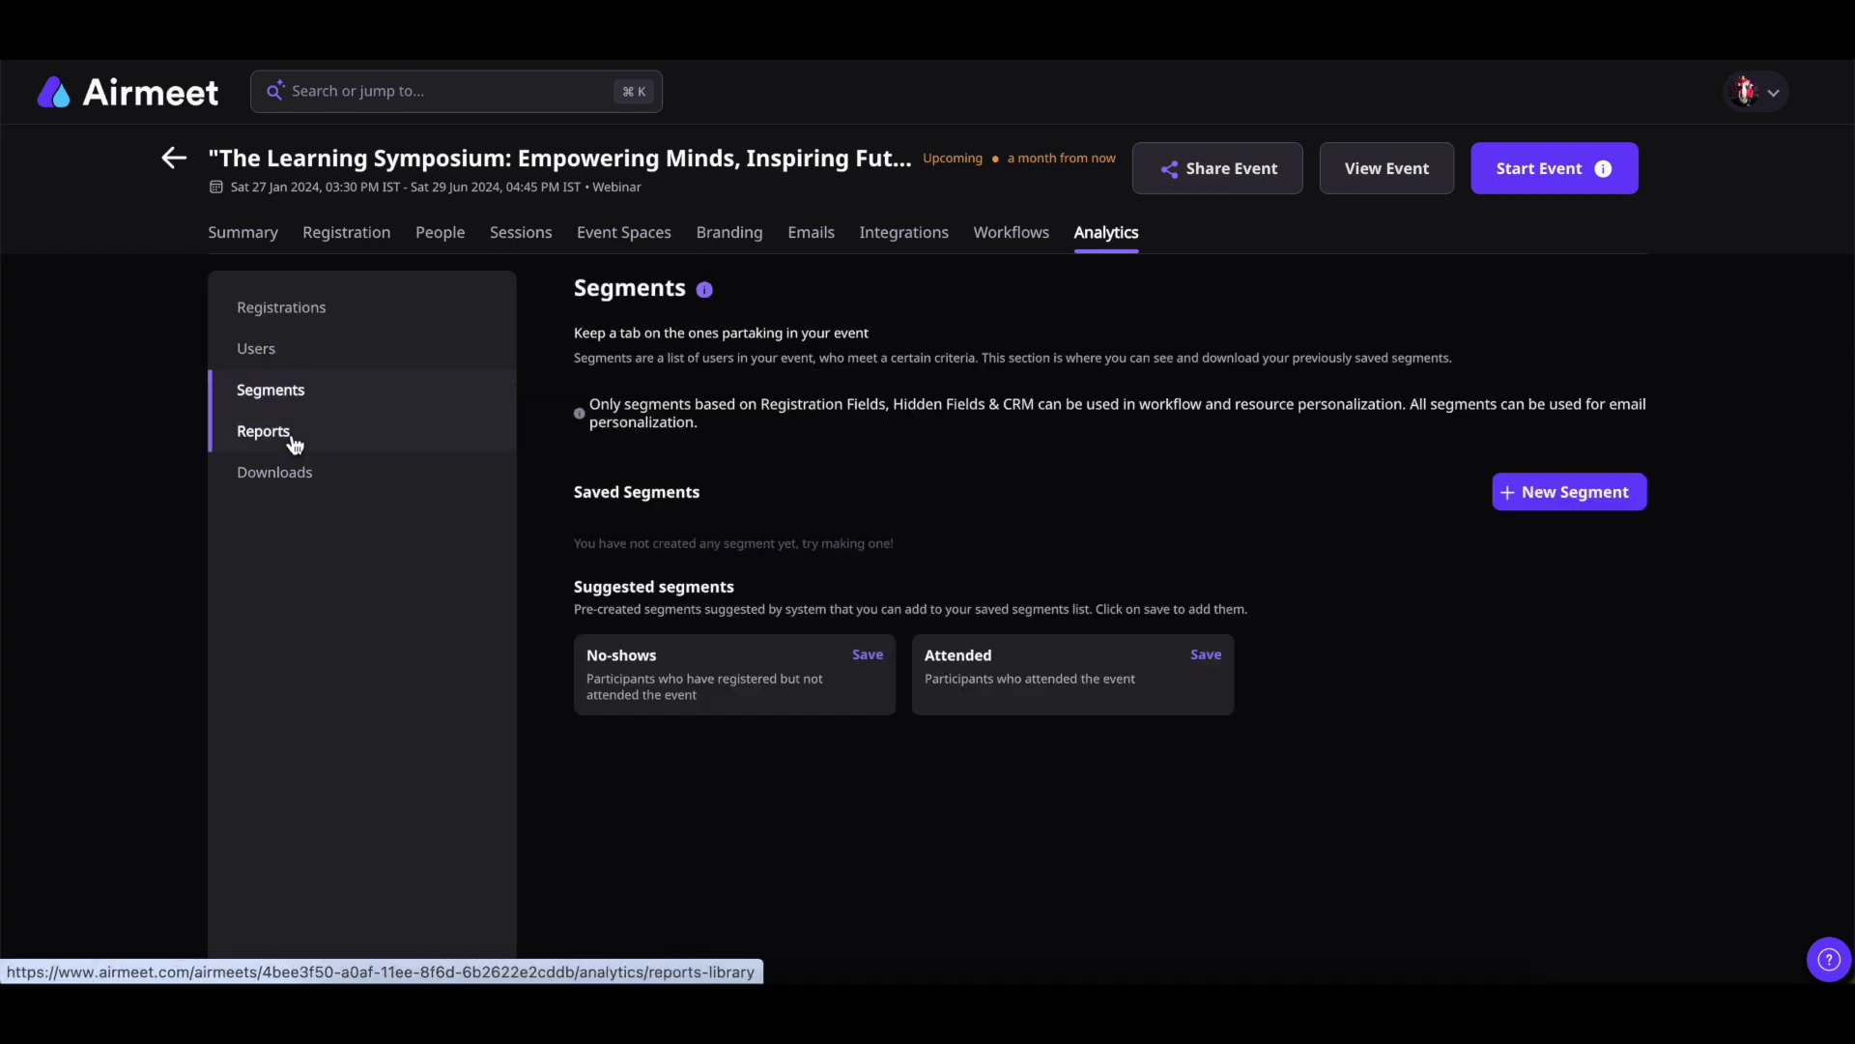
click(264, 431)
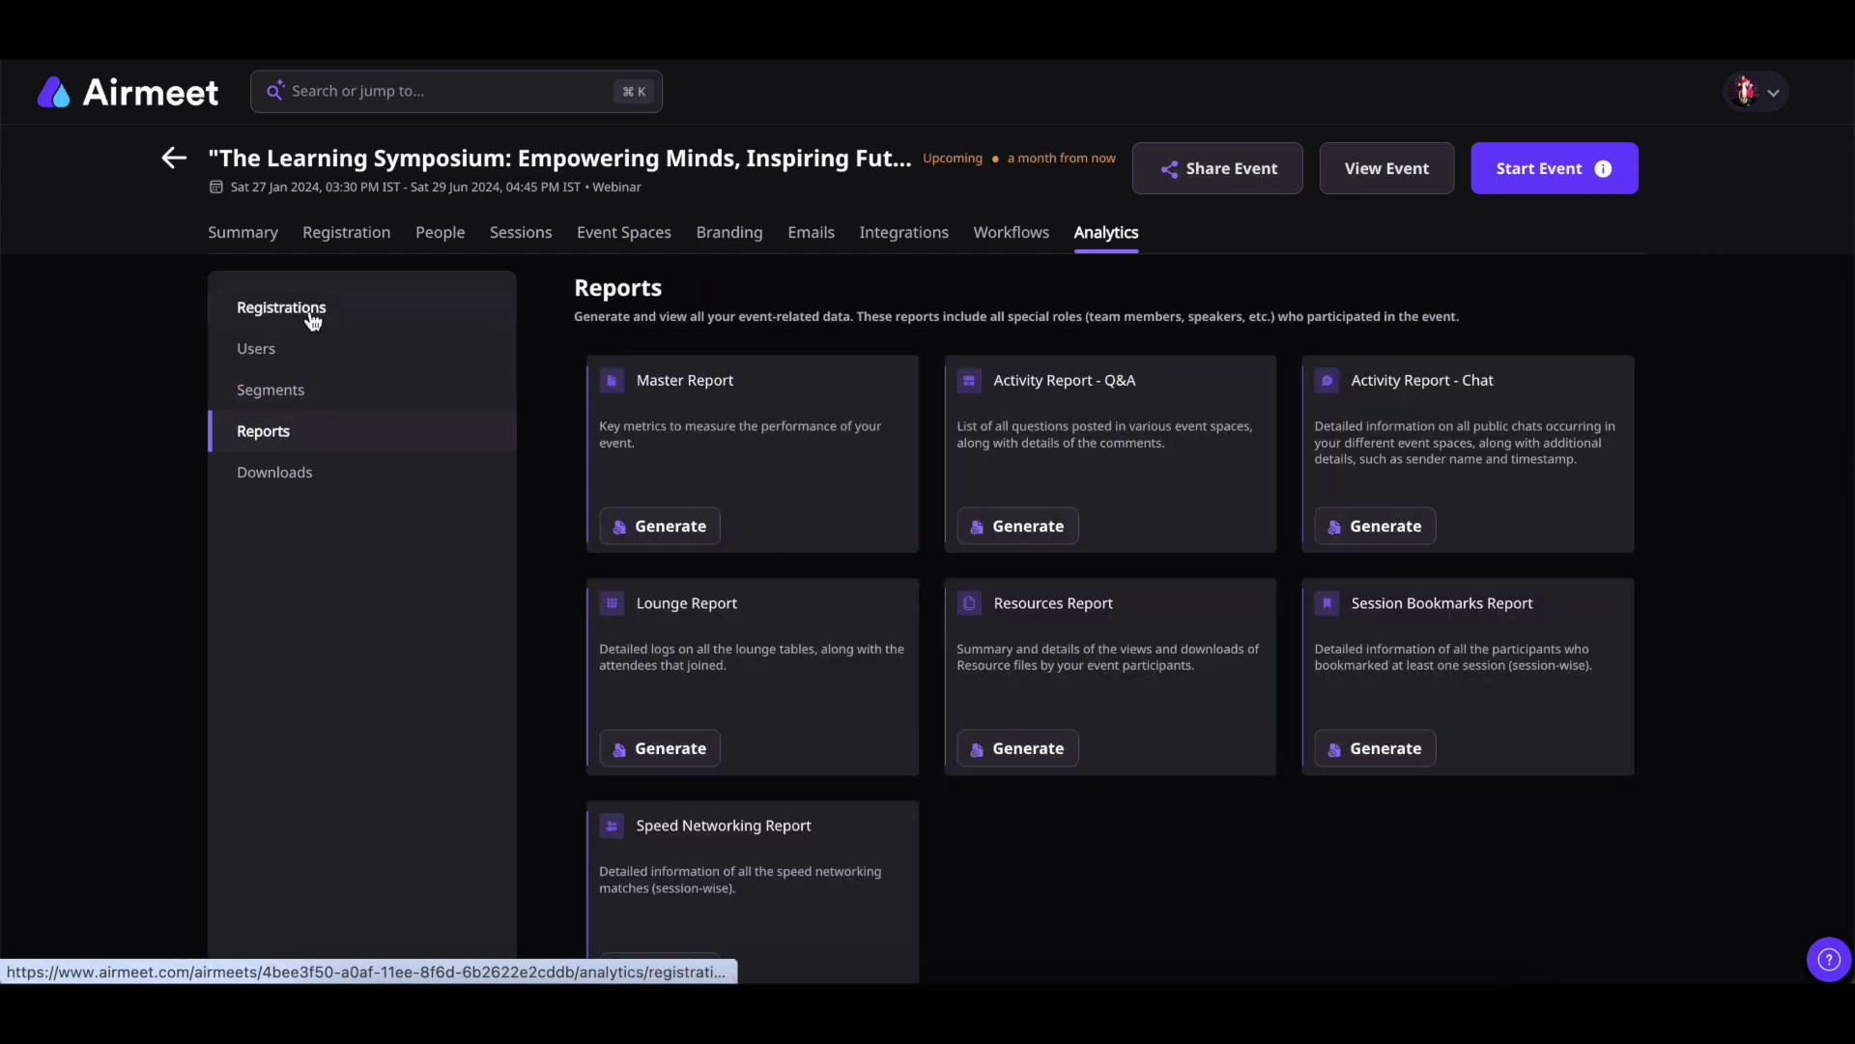
click(299, 307)
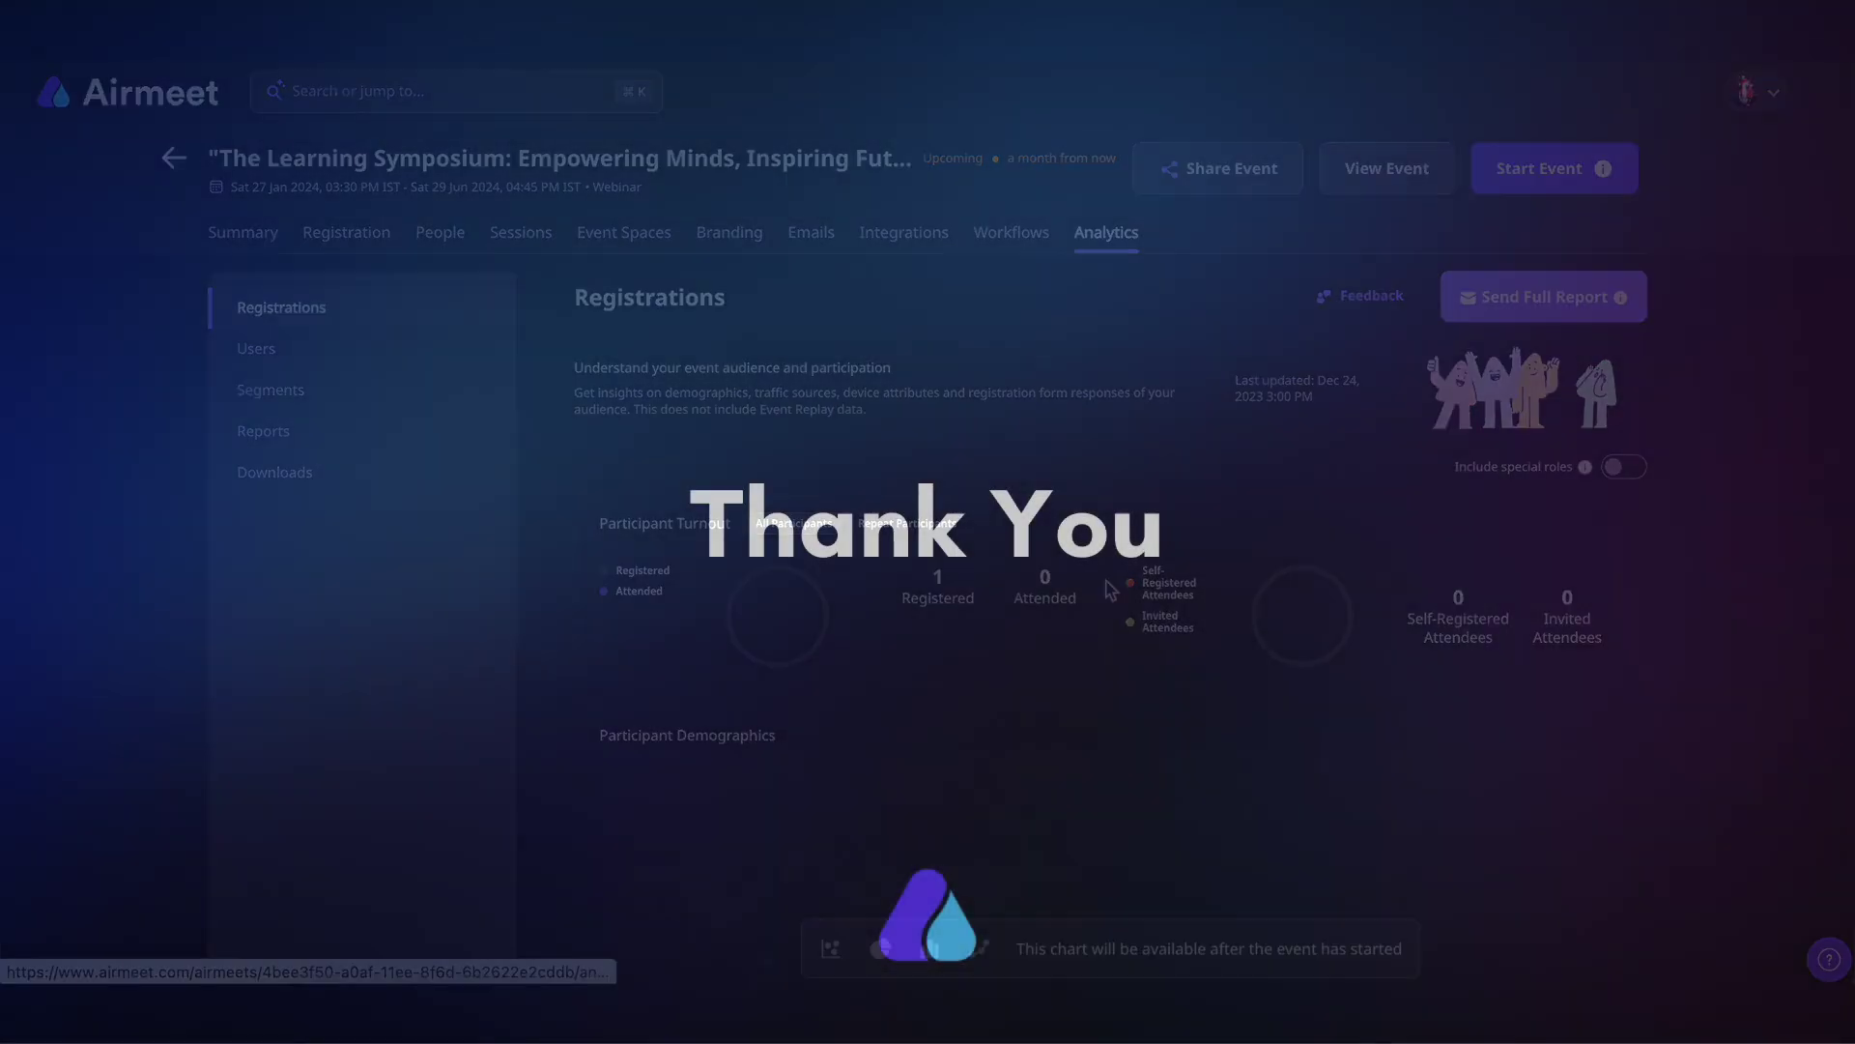